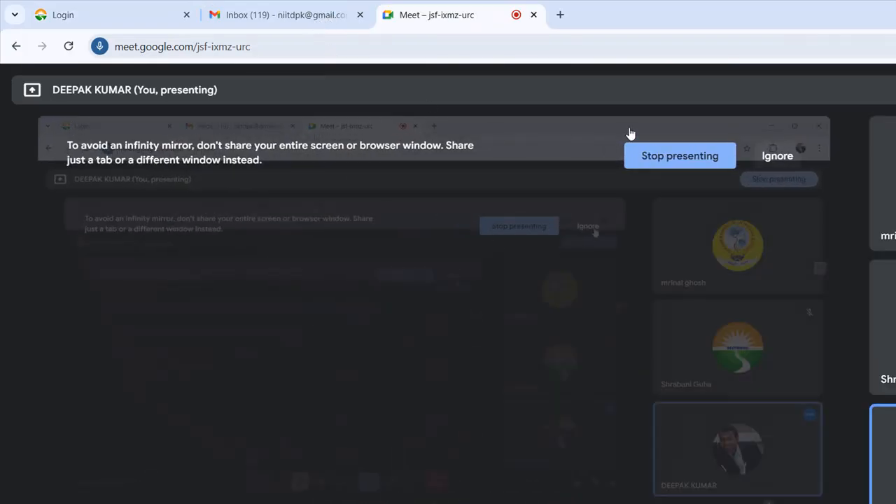
# - Switch from the Google Meet view to the school ERP login tab
pyautogui.click(64, 14)
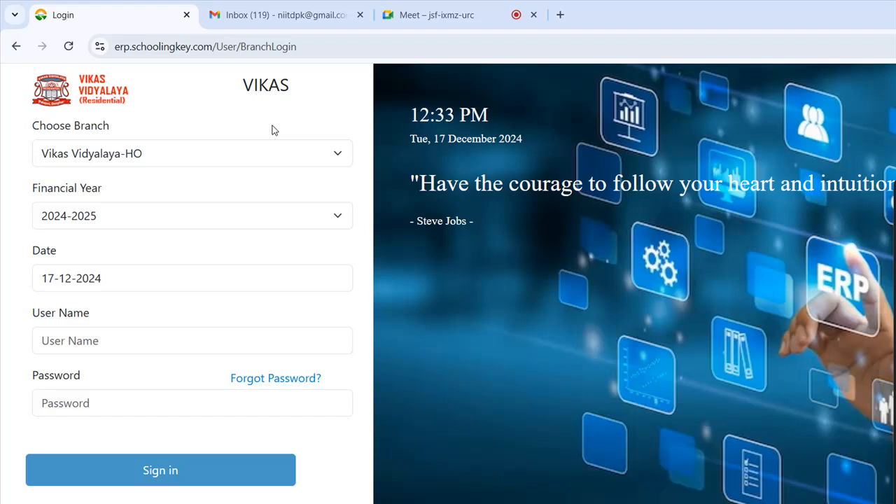
# - Confirm Vikas Vidyalaya-HO as the branch and 2024-2025 as the financial year, keeping the date
pyautogui.click(273, 130)
pyautogui.click(272, 131)
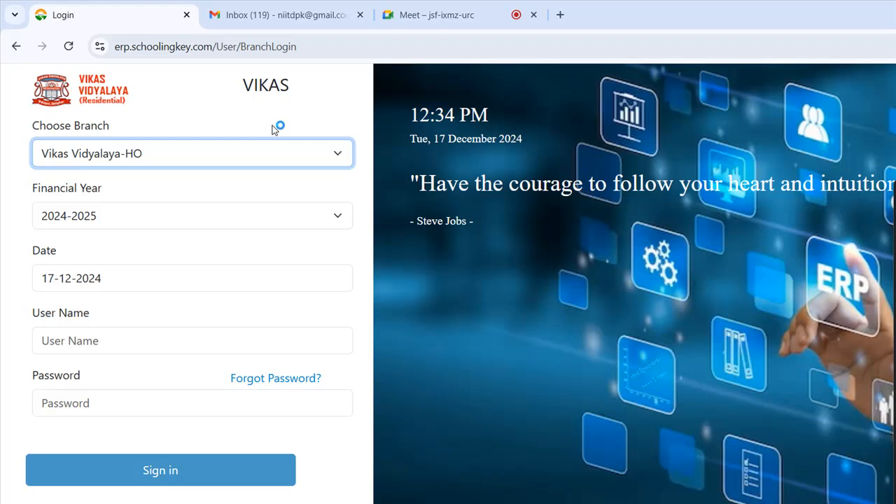
pyautogui.click(338, 157)
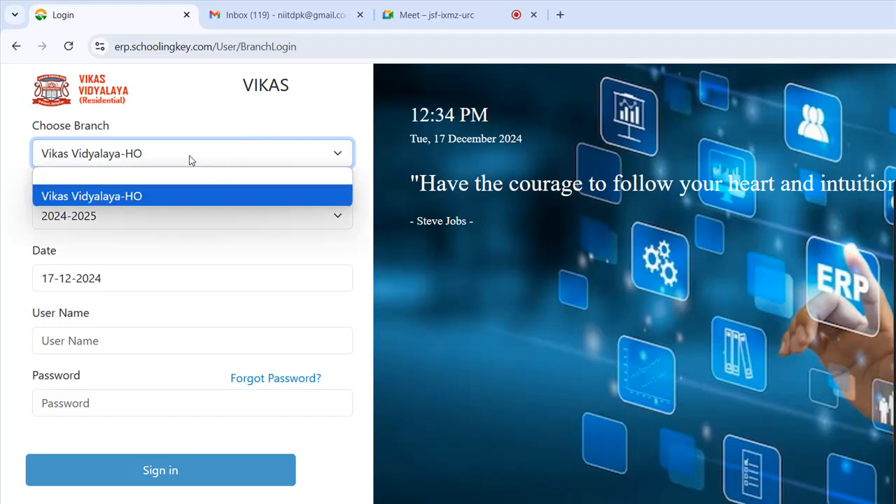
pyautogui.click(194, 196)
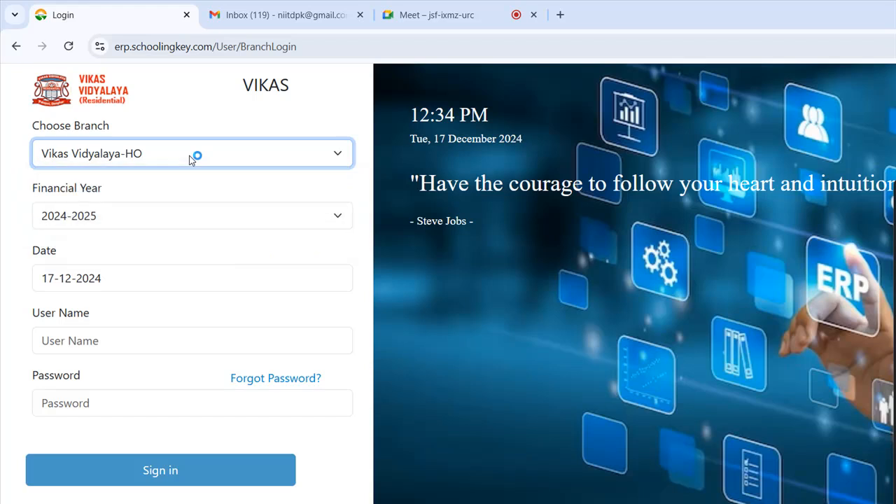
pyautogui.click(184, 214)
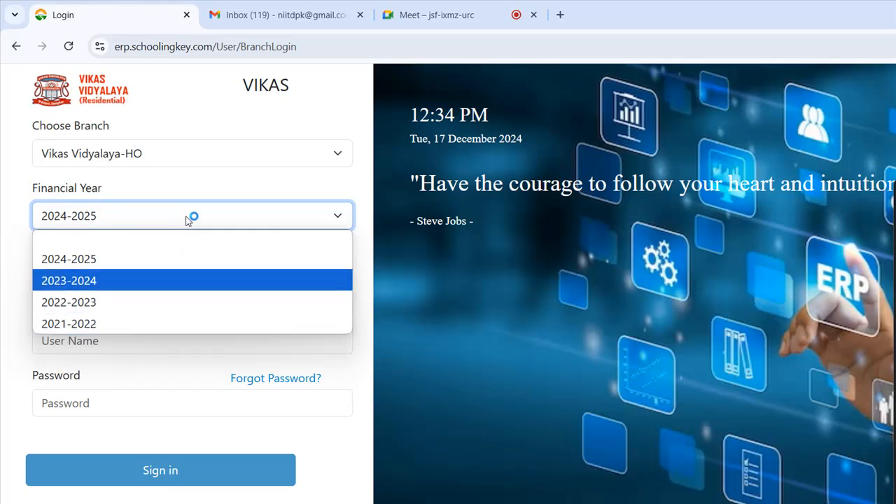
pyautogui.click(193, 257)
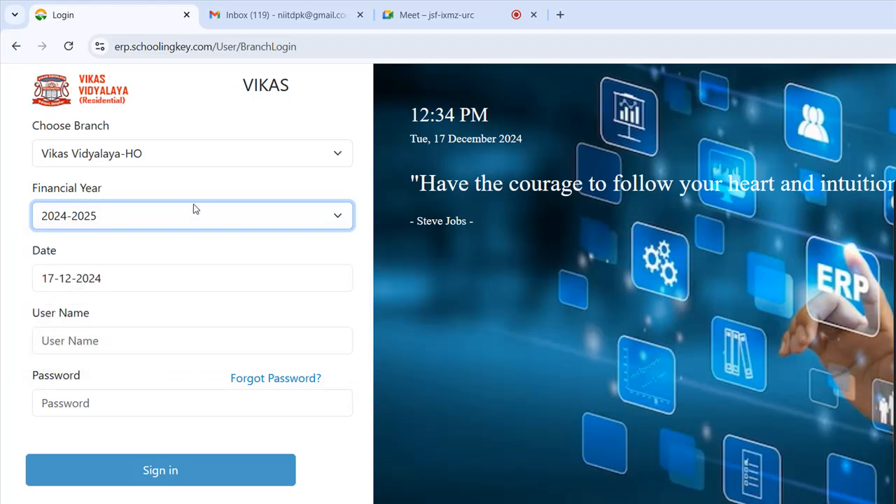
pyautogui.click(185, 277)
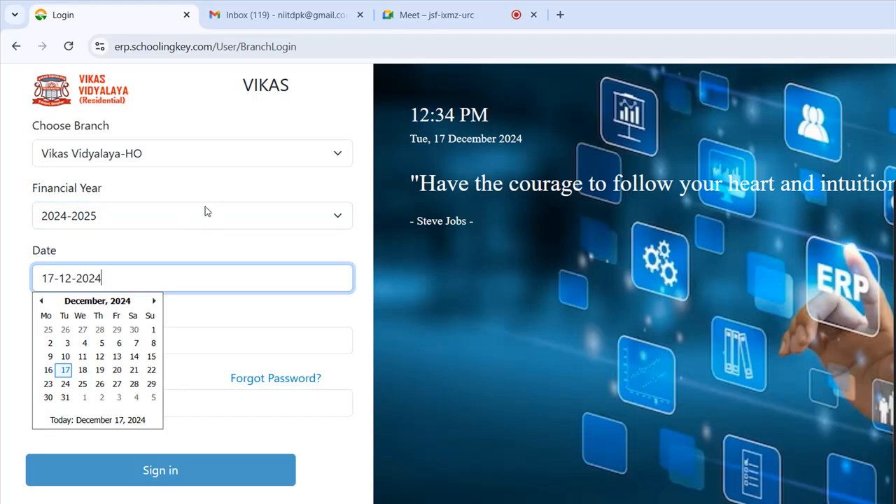
# - Sign in with the admin user name and the account password
pyautogui.press('Tab')
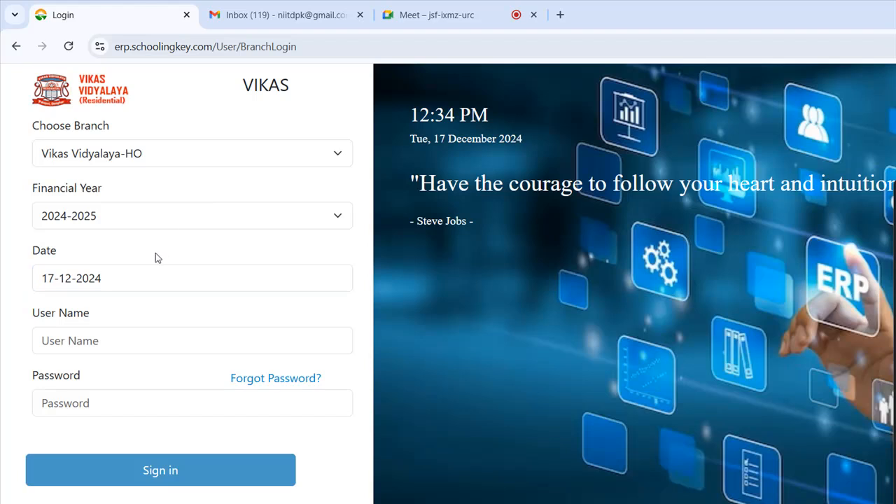
pyautogui.write('admin')
pyautogui.press('Tab')
pyautogui.write('****')
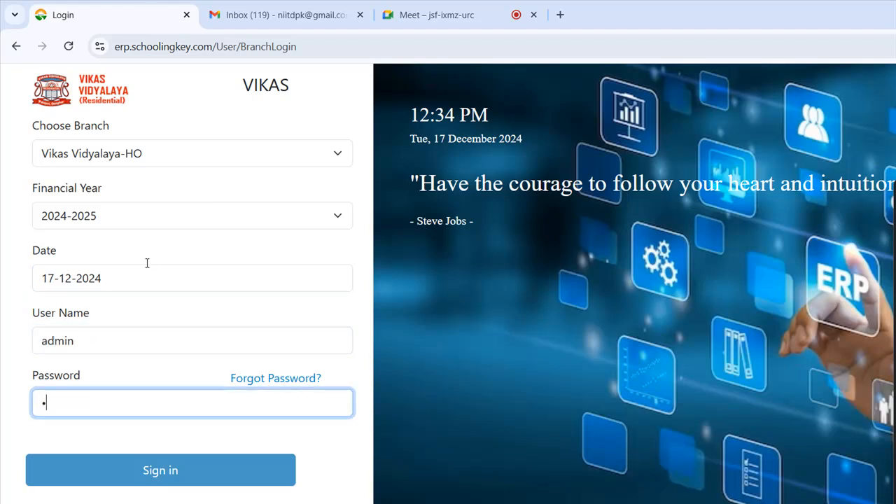
pyautogui.write('********')
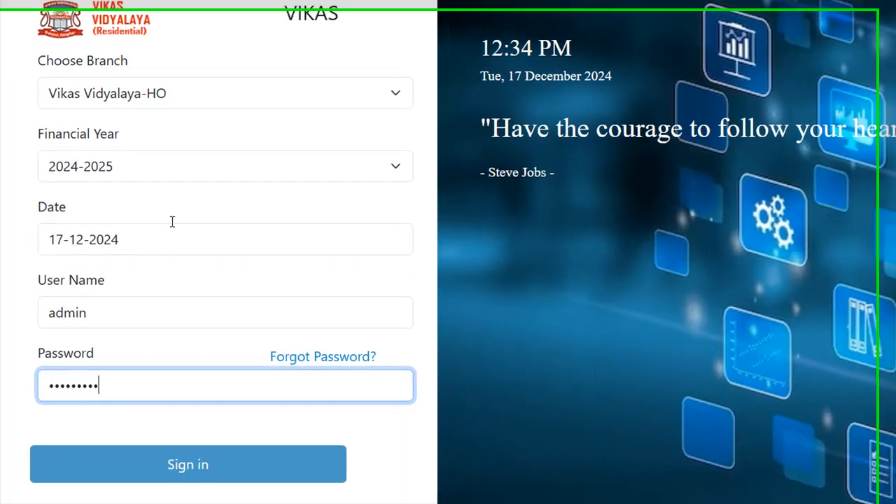
pyautogui.press('Tab')
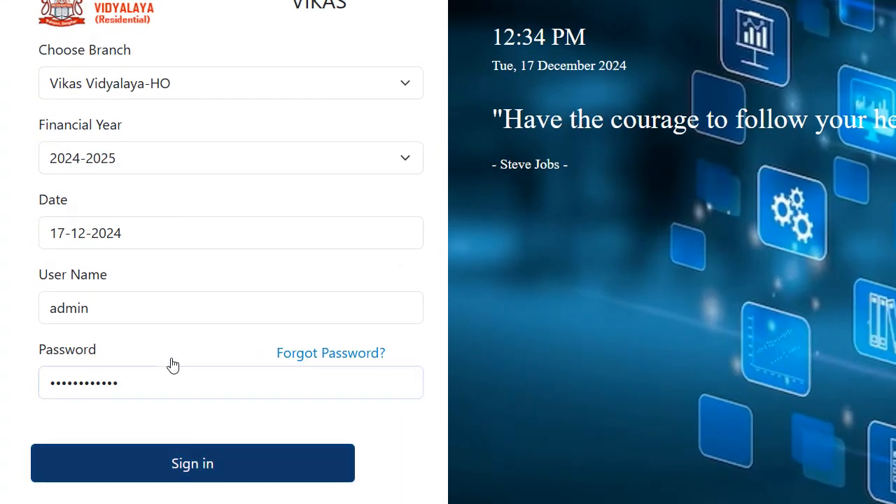
pyautogui.press('Return')
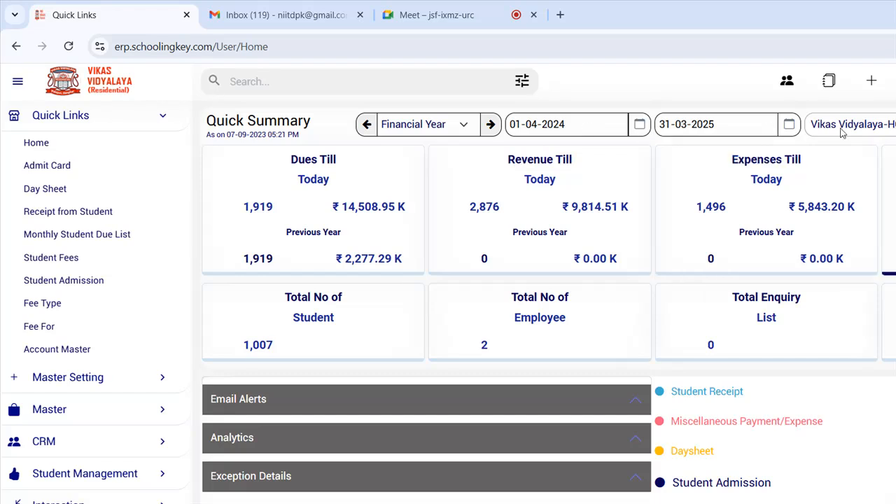
# - Highlight the dues till today, revenue till today, total employee and total enquiry figures
pyautogui.moveTo(231, 198); pyautogui.dragTo(403, 173)
pyautogui.moveTo(422, 143); pyautogui.dragTo(556, 140)
pyautogui.moveTo(238, 236); pyautogui.dragTo(525, 242)
pyautogui.moveTo(590, 236); pyautogui.dragTo(627, 233)
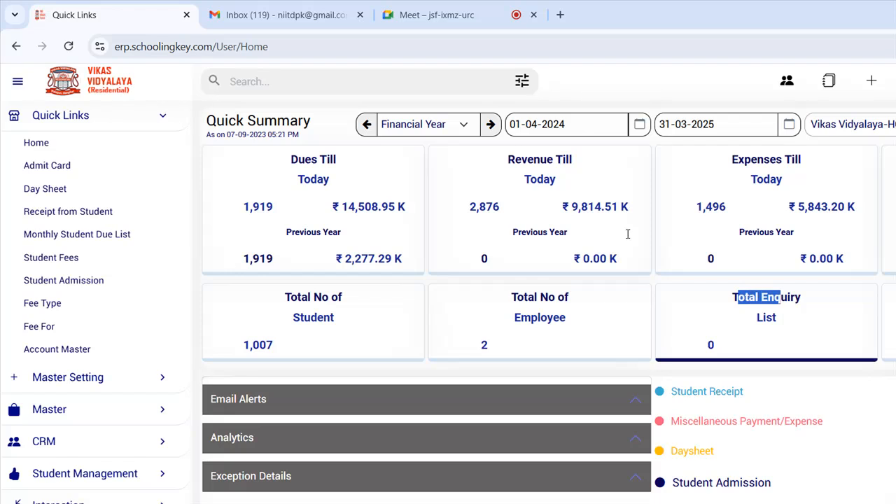
pyautogui.click(770, 243)
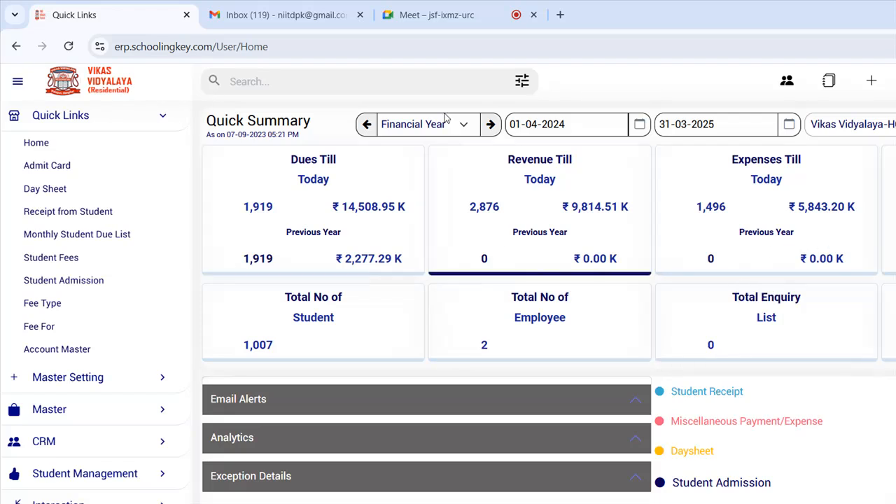
# - Scroll the dashboard and point out the Quick Links list
pyautogui.scroll(-3, 777, 228)
pyautogui.scroll(1, 766, 231)
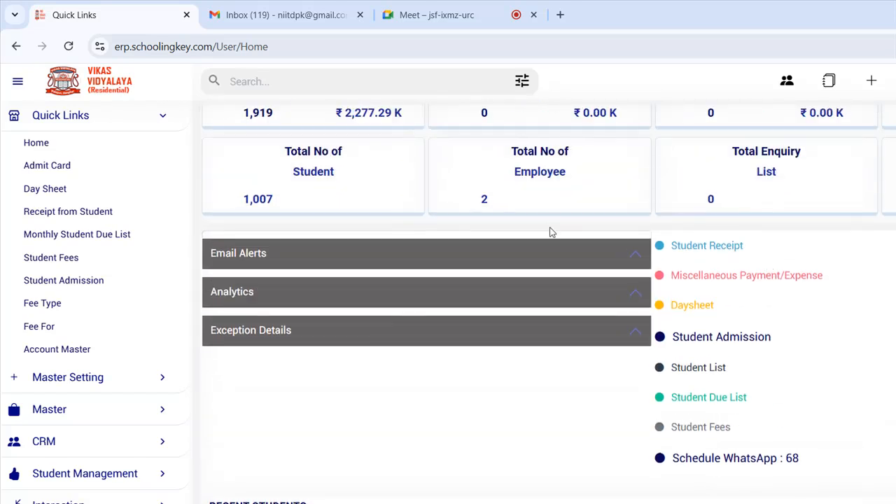
pyautogui.moveTo(534, 177)
pyautogui.mouseDown()
pyautogui.moveTo(637, 311)
pyautogui.moveTo(689, 350)
pyautogui.moveTo(580, 242)
pyautogui.moveTo(548, 196)
pyautogui.moveTo(536, 196)
pyautogui.mouseUp()
pyautogui.click(715, 360)
# - Open student receipt entry in a new tab, then close the Receipt from Student page
pyautogui.click(536, 195)
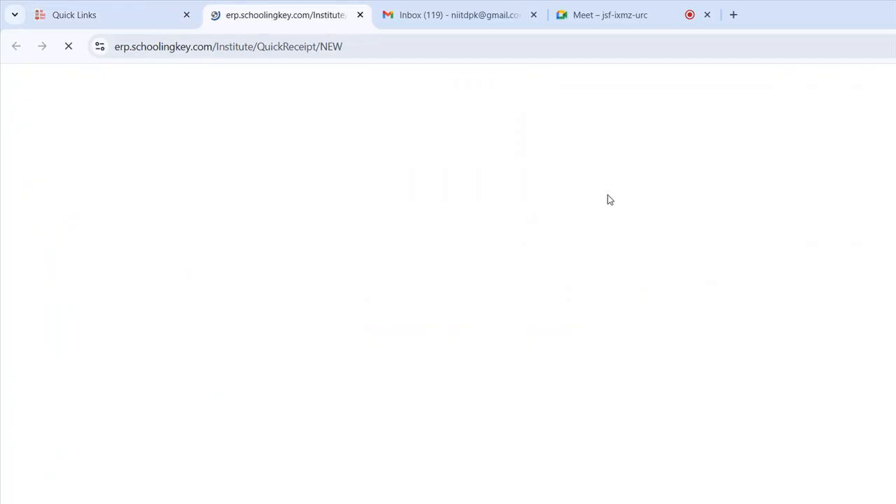
pyautogui.middleClick(285, 18)
pyautogui.click(715, 195)
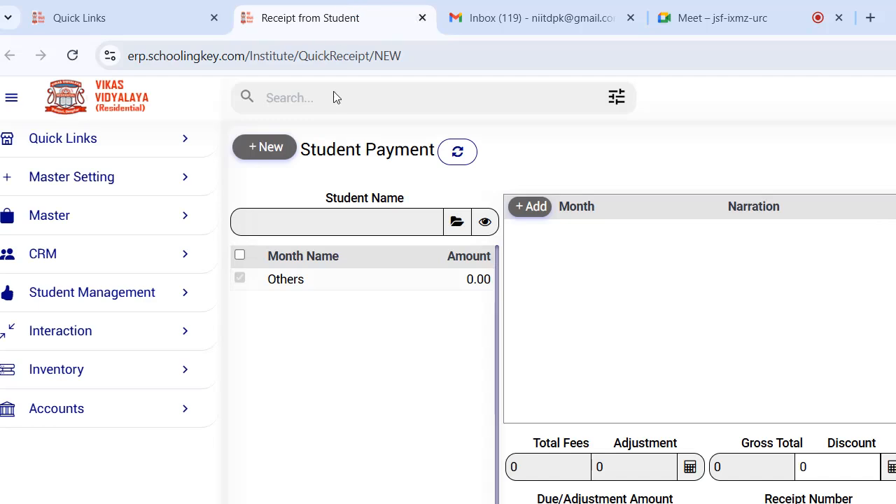
pyautogui.middleClick(337, 16)
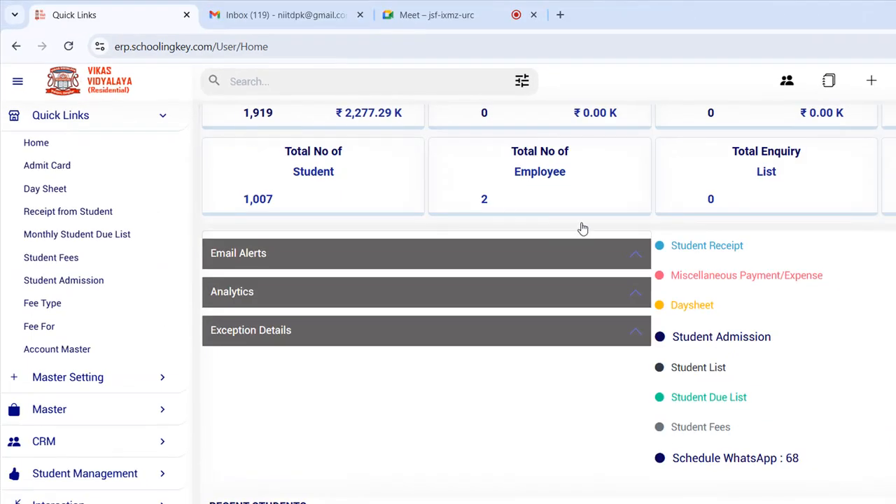
# - Open Miscellaneous Payment/Expense and look over its payment method, voucher date and status fields
pyautogui.click(728, 278)
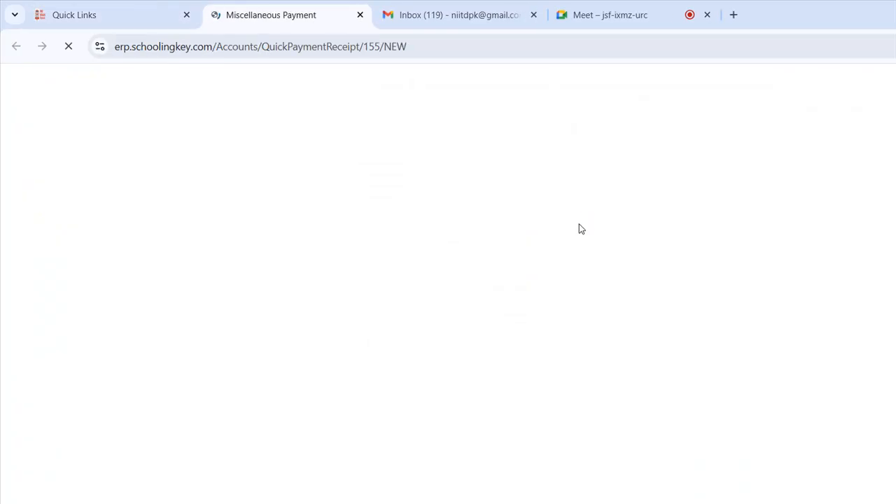
pyautogui.click(504, 263)
pyautogui.click(514, 263)
pyautogui.click(756, 216)
pyautogui.click(890, 216)
# - Browse the expense accounts list, then close the Miscellaneous Payment page
pyautogui.click(747, 263)
pyautogui.scroll(-6, 722, 357)
pyautogui.scroll(6, 722, 357)
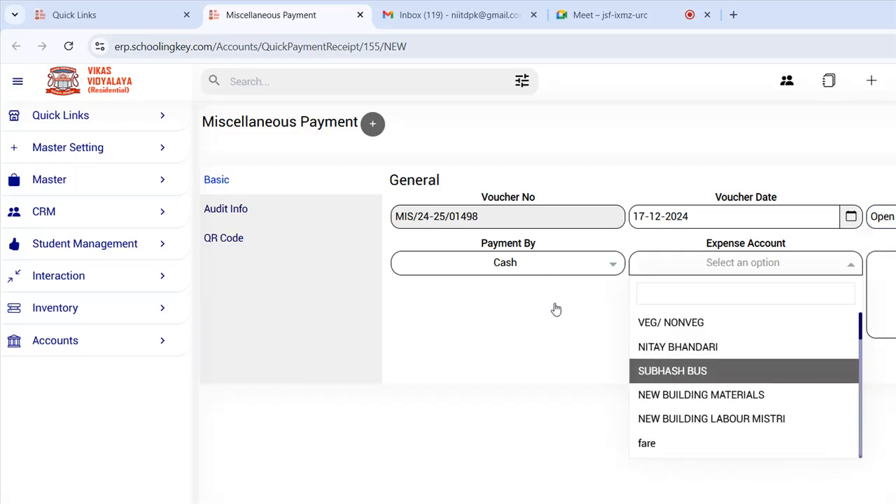
pyautogui.scroll(-1, 722, 371)
pyautogui.scroll(-1, 713, 434)
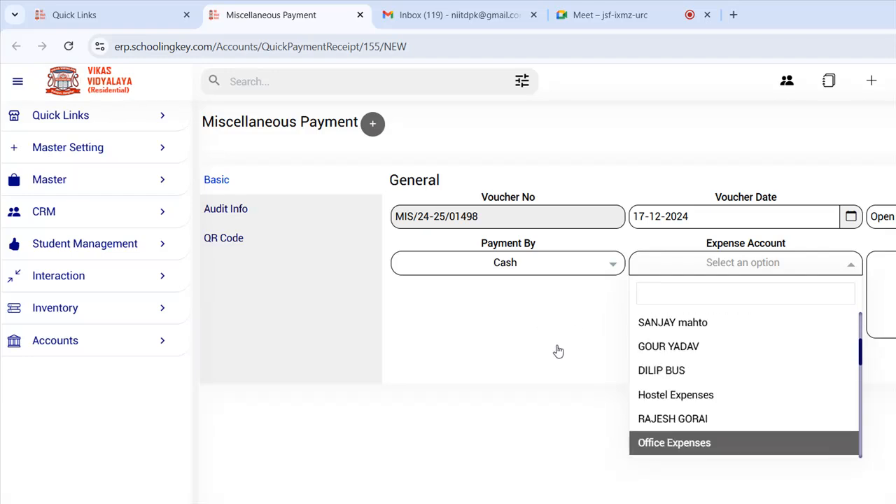
pyautogui.press('Up')
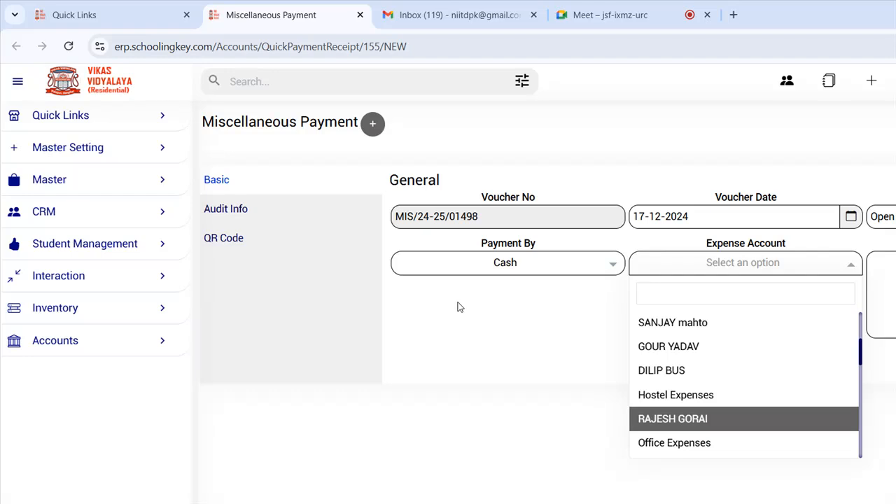
pyautogui.press('Up')
pyautogui.press('Up')
pyautogui.press('Up')
pyautogui.press('Up')
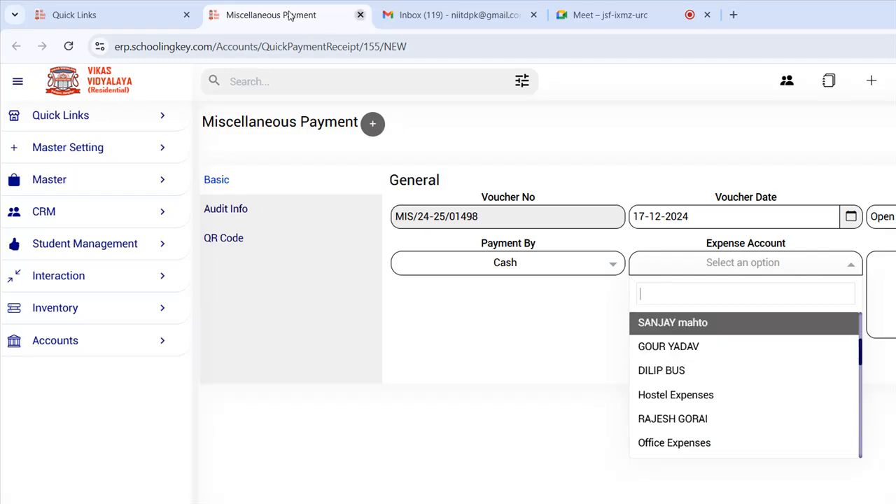
pyautogui.click(361, 15)
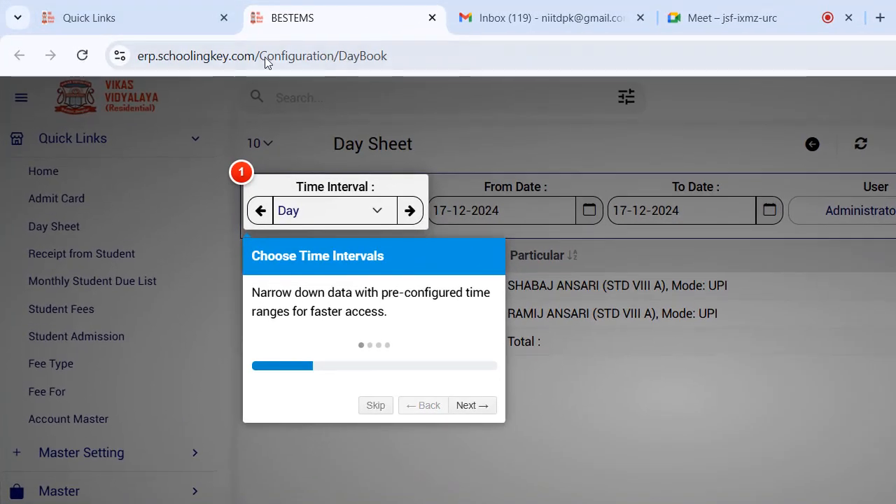
# - Go through the Day Sheet guided tour covering time interval, from date and to date
pyautogui.moveTo(389, 56); pyautogui.dragTo(336, 56)
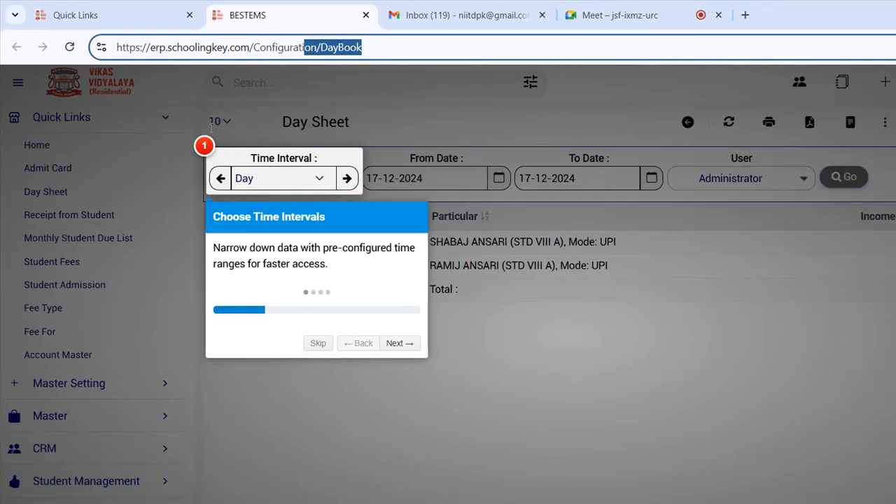
pyautogui.moveTo(239, 143); pyautogui.dragTo(302, 150)
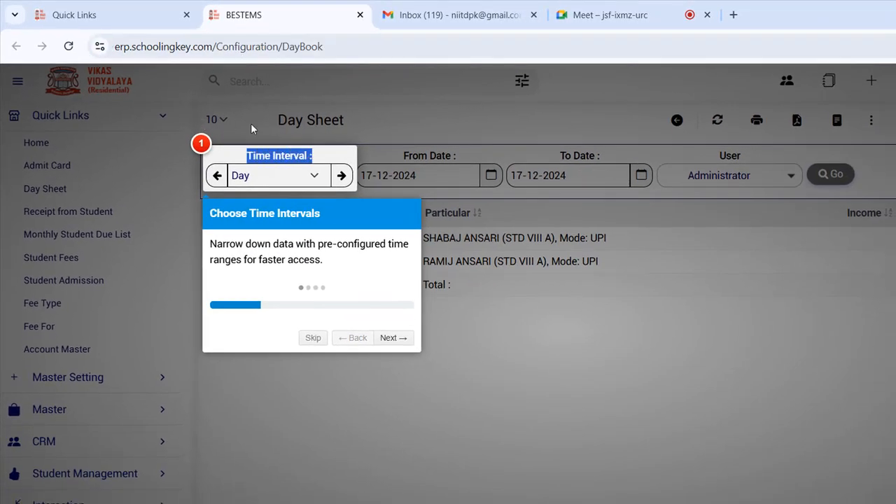
pyautogui.click(200, 195)
pyautogui.moveTo(228, 243); pyautogui.dragTo(304, 260)
pyautogui.click(393, 338)
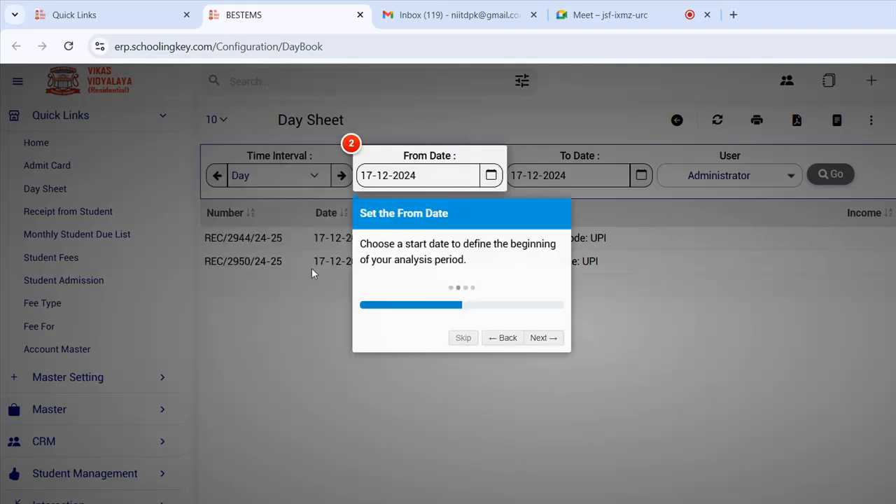
pyautogui.moveTo(384, 245); pyautogui.dragTo(434, 246)
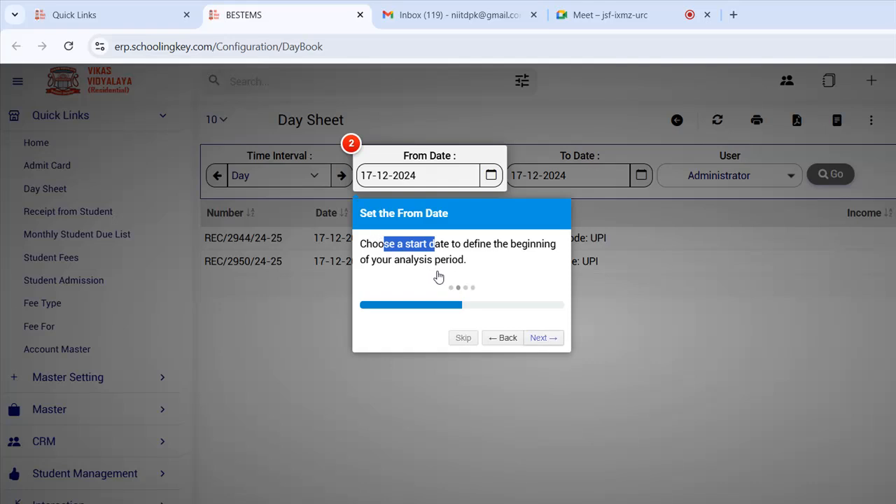
pyautogui.click(544, 338)
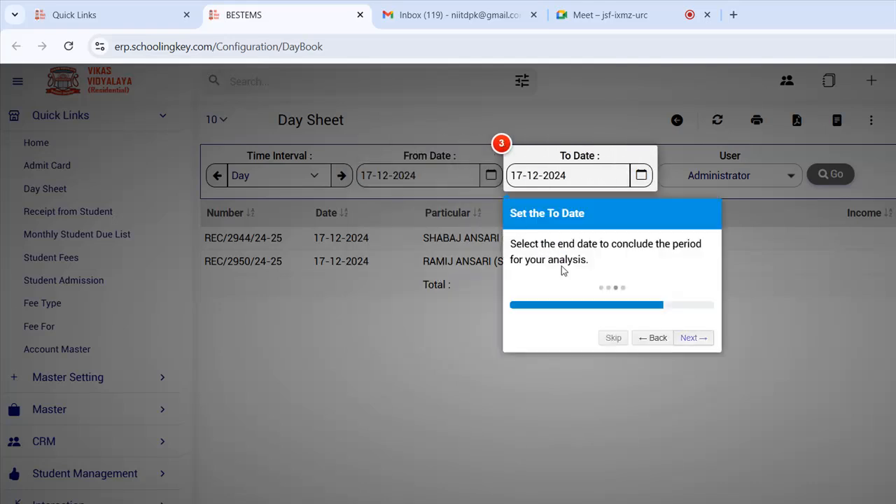
pyautogui.click(693, 338)
pyautogui.click(571, 176)
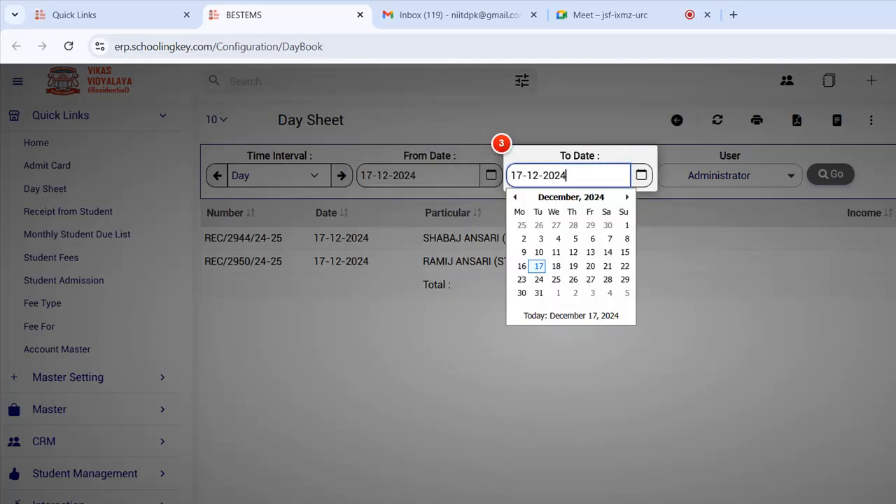
pyautogui.click(508, 173)
# - Review the day sheet's receipt rows and generate the printable report
pyautogui.click(719, 175)
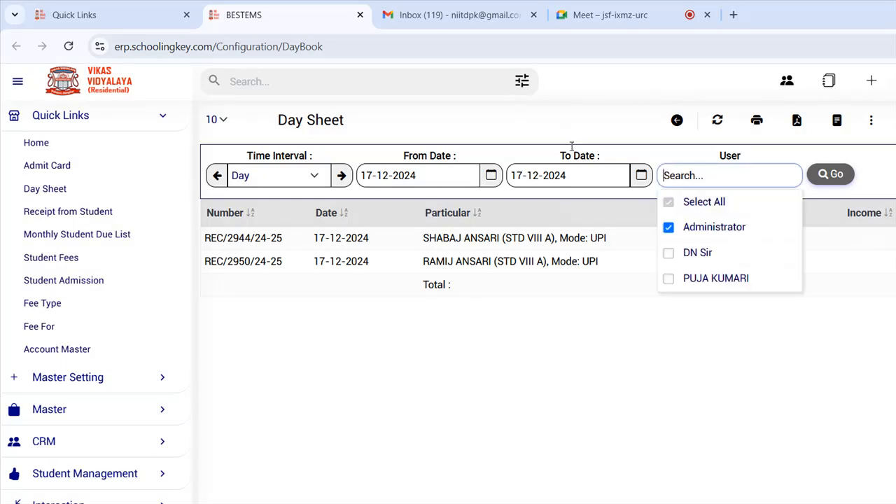
pyautogui.click(829, 175)
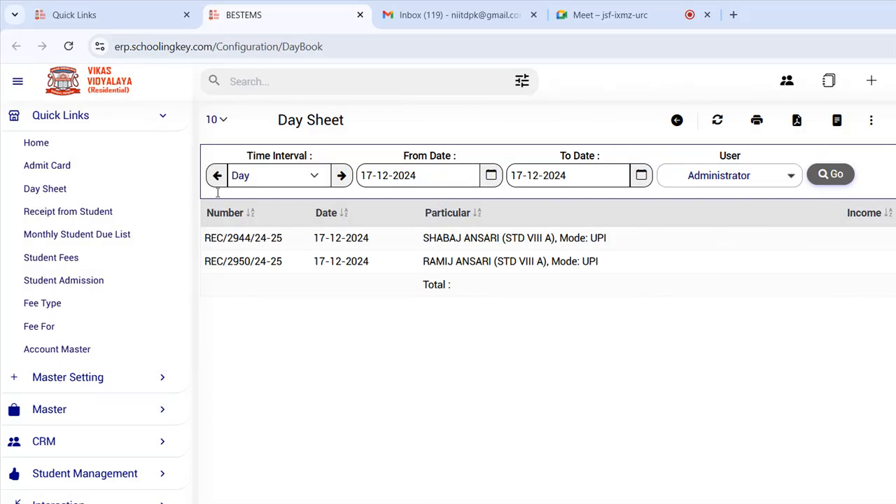
pyautogui.moveTo(260, 240); pyautogui.dragTo(534, 245)
pyautogui.moveTo(469, 263); pyautogui.dragTo(775, 271)
pyautogui.click(868, 259)
pyautogui.click(756, 120)
# - Add the second and third users to the User filter and reopen the printable report
pyautogui.click(721, 176)
pyautogui.click(704, 254)
pyautogui.click(713, 278)
pyautogui.click(825, 175)
pyautogui.click(757, 120)
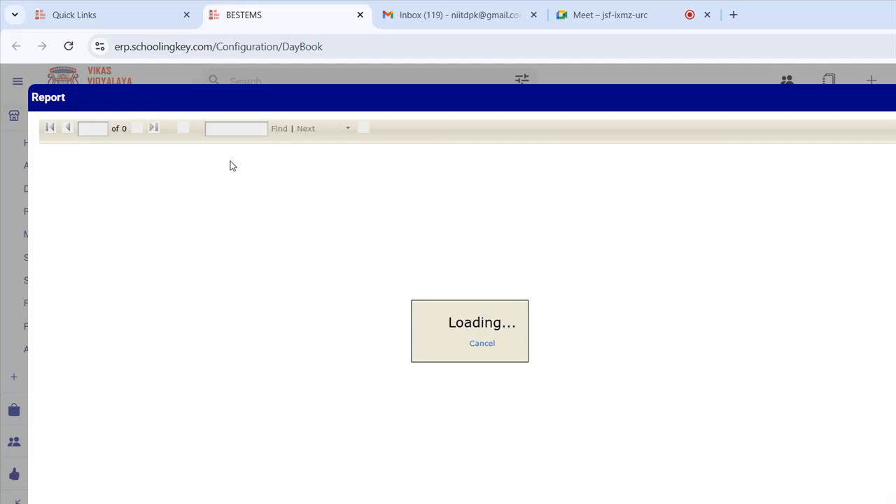
# - Scroll the DaySheetSchool report to its Summary, note Cash and Balance, then return Home
pyautogui.scroll(-2, 308, 295)
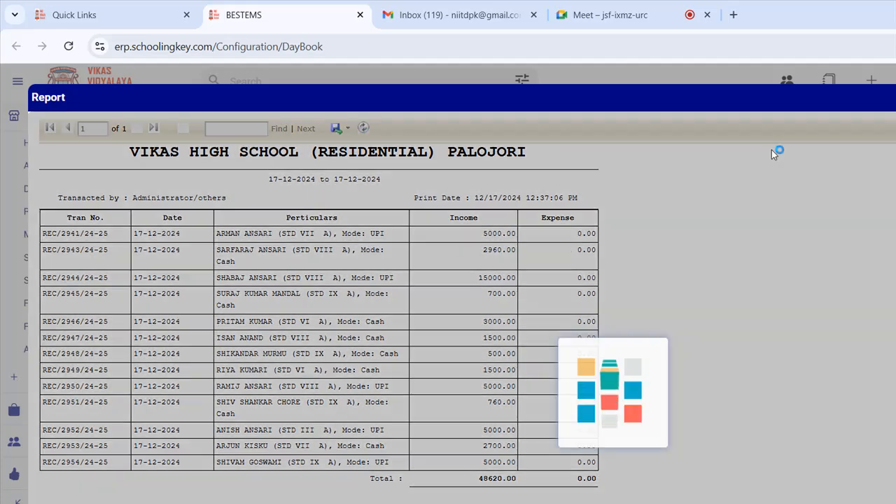
pyautogui.scroll(-1, 482, 280)
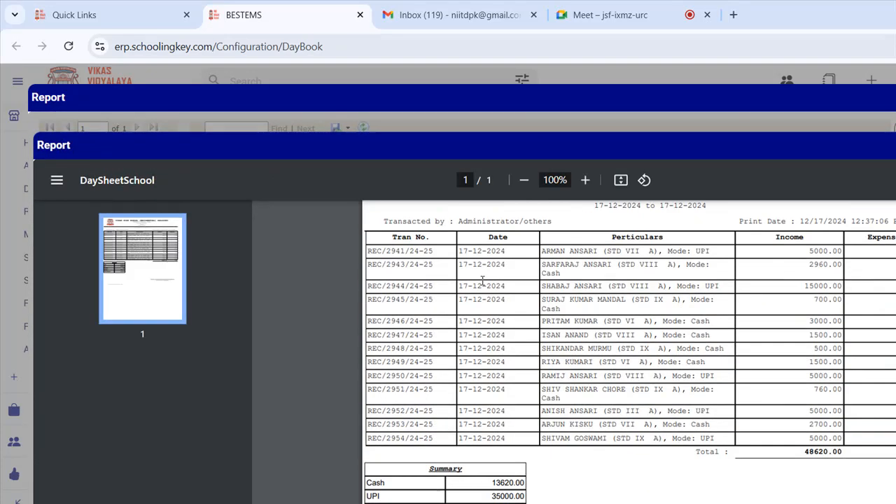
pyautogui.scroll(2, 535, 301)
pyautogui.scroll(-4, 525, 301)
pyautogui.scroll(2, 518, 302)
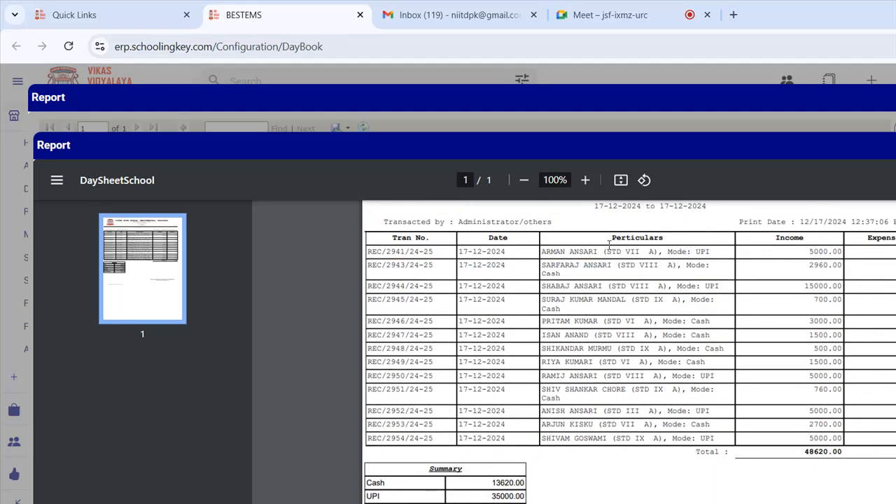
pyautogui.scroll(-1, 401, 358)
pyautogui.moveTo(395, 330); pyautogui.dragTo(418, 375)
pyautogui.click(391, 365)
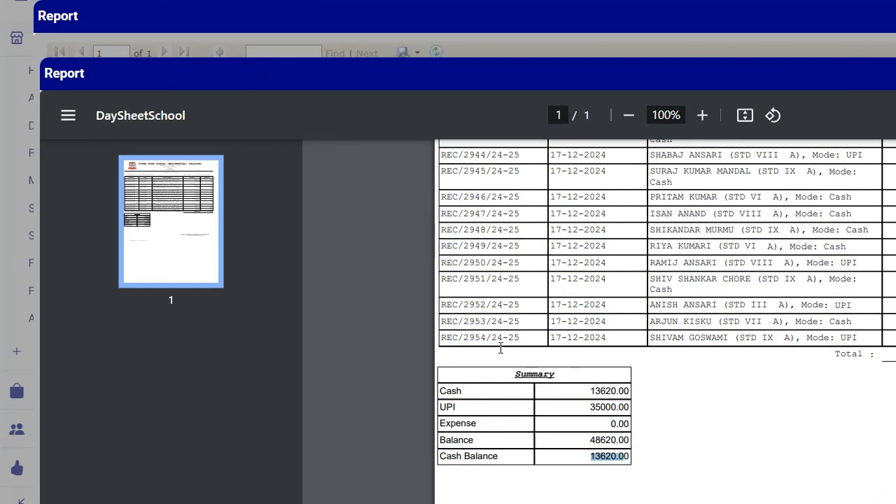
pyautogui.click(628, 332)
pyautogui.scroll(5, 628, 329)
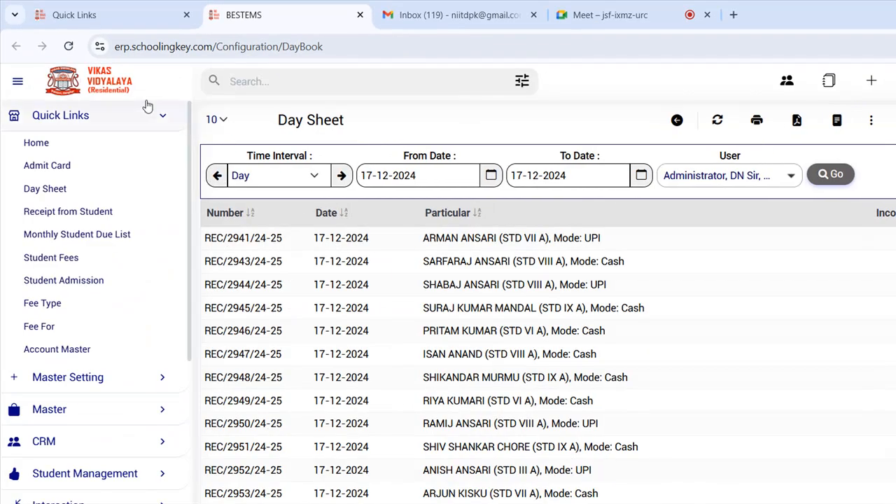
pyautogui.click(110, 74)
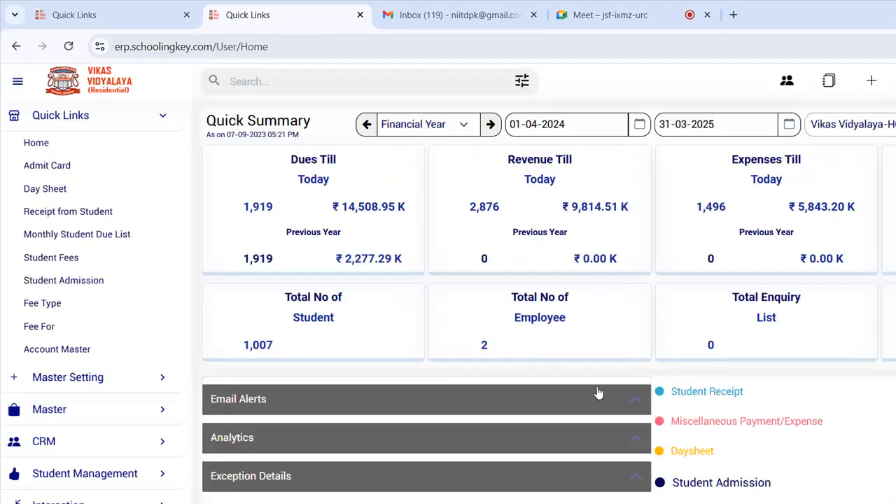
# - Open a blank Student Admission form and move between Student Code, Reg. No. and Father's Name
pyautogui.click(559, 393)
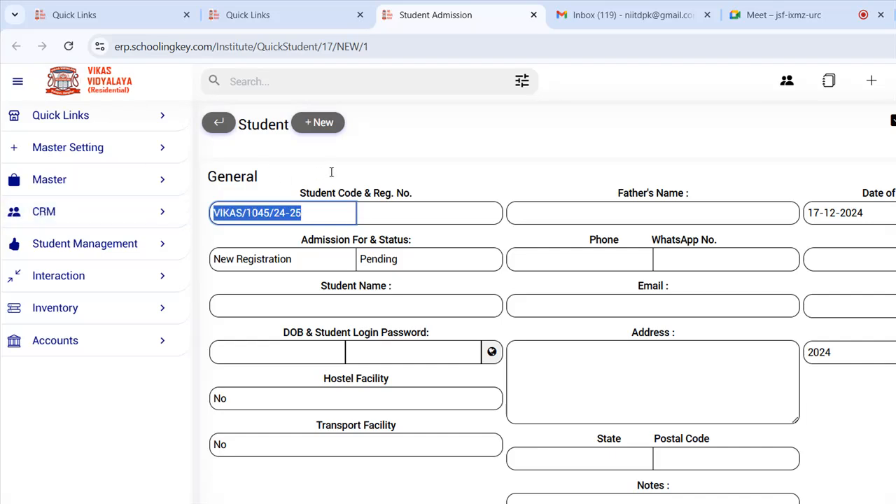
pyautogui.press('Tab')
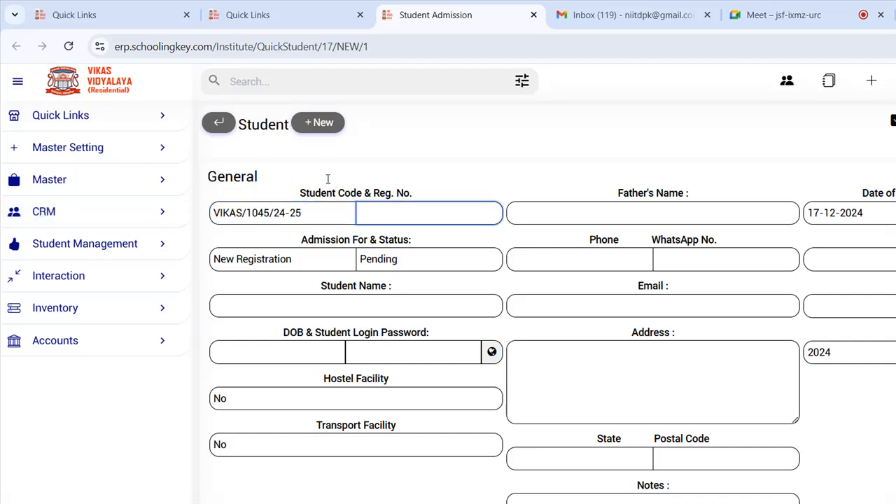
pyautogui.hotkey('shift', 'Tab')
pyautogui.press('Tab')
pyautogui.hotkey('shift', 'Tab')
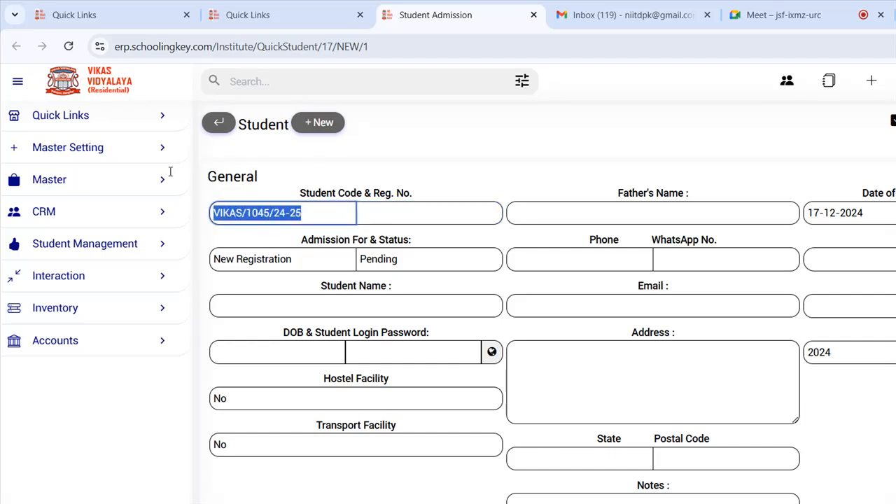
pyautogui.press('Tab')
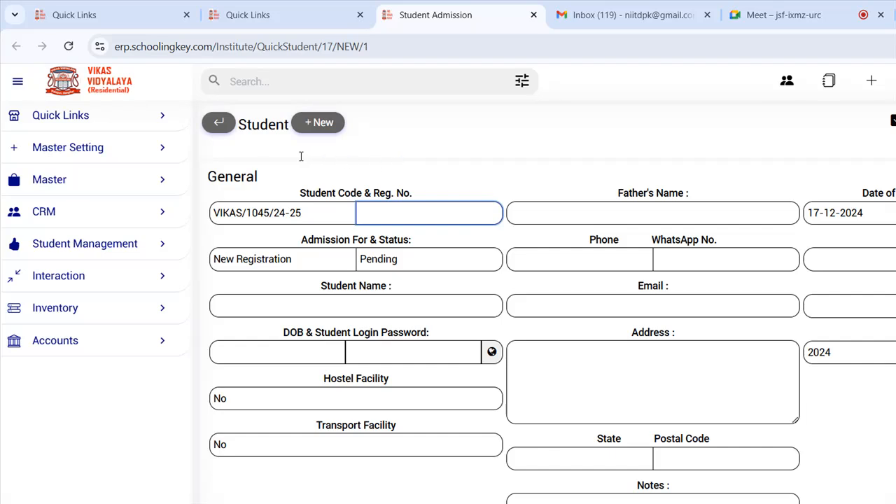
pyautogui.press('Tab')
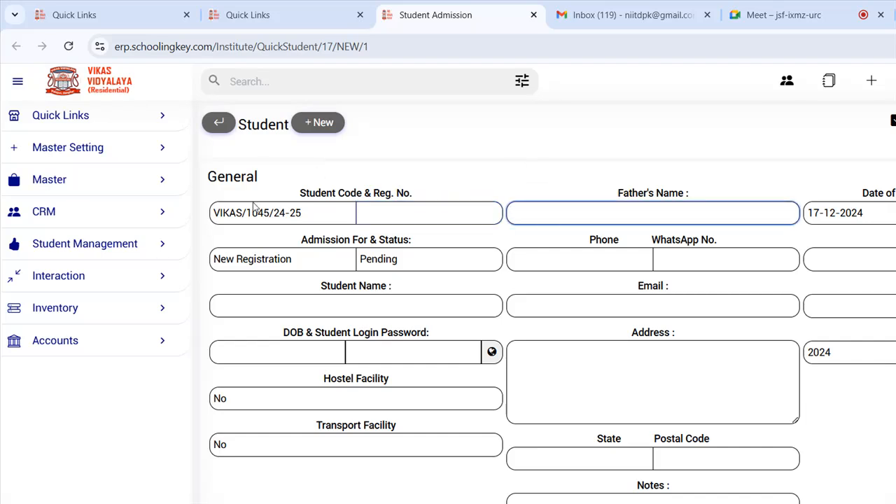
# - Try Re-Registration as the admission type, then leave it as New Registration
pyautogui.click(305, 259)
pyautogui.moveTo(331, 240); pyautogui.dragTo(314, 241)
pyautogui.click(283, 260)
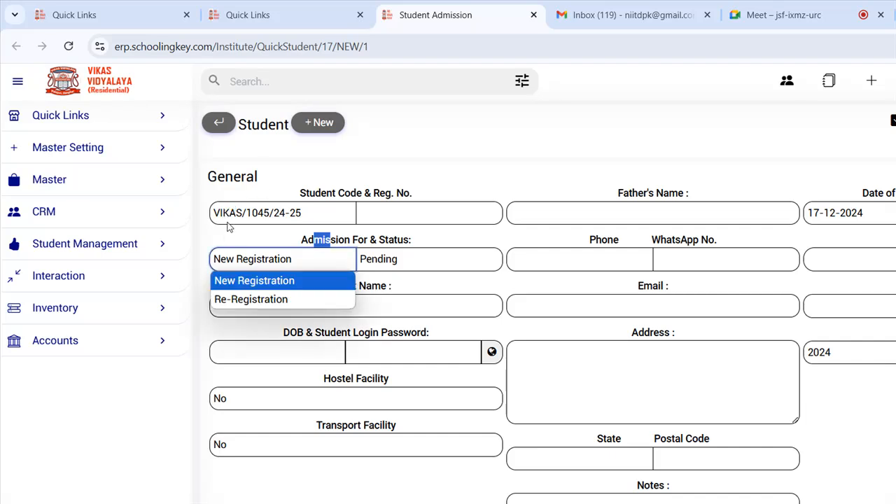
pyautogui.press('Down')
pyautogui.press('Return')
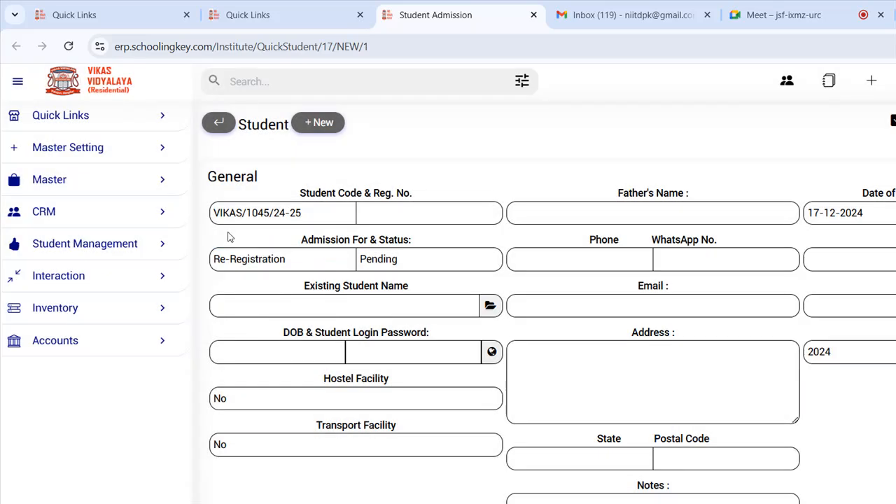
pyautogui.click(300, 260)
pyautogui.click(295, 280)
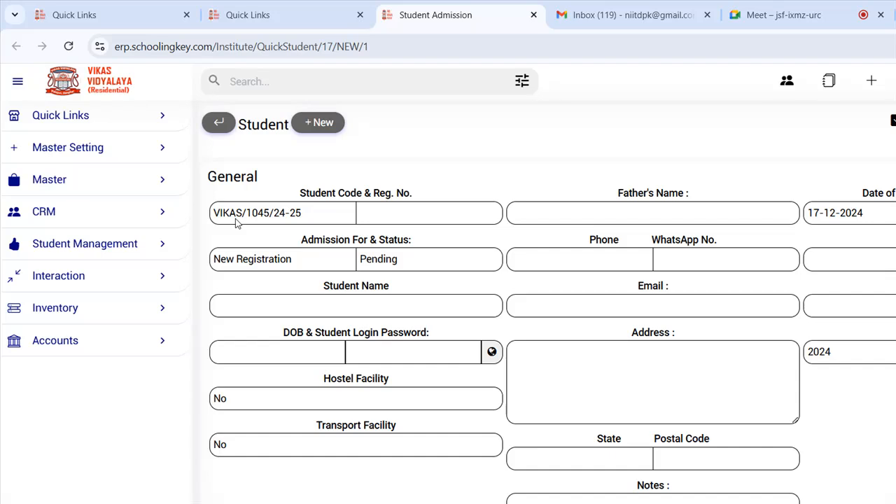
pyautogui.click(215, 252)
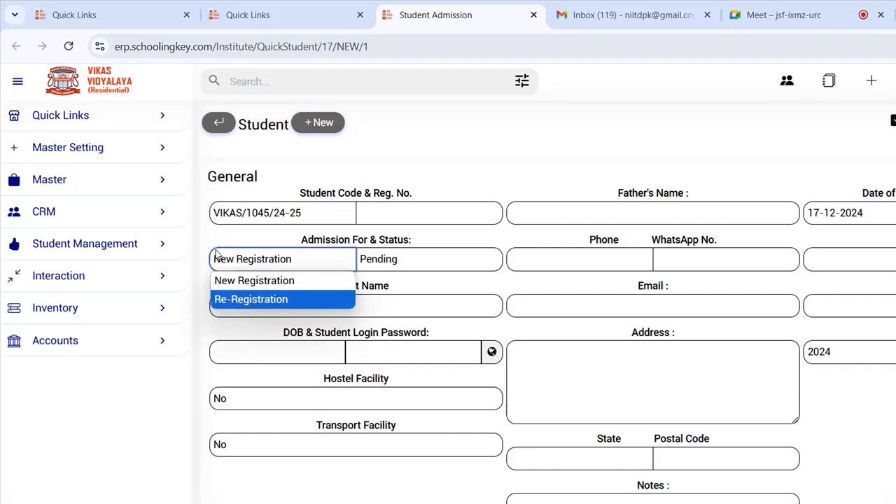
pyautogui.press('Return')
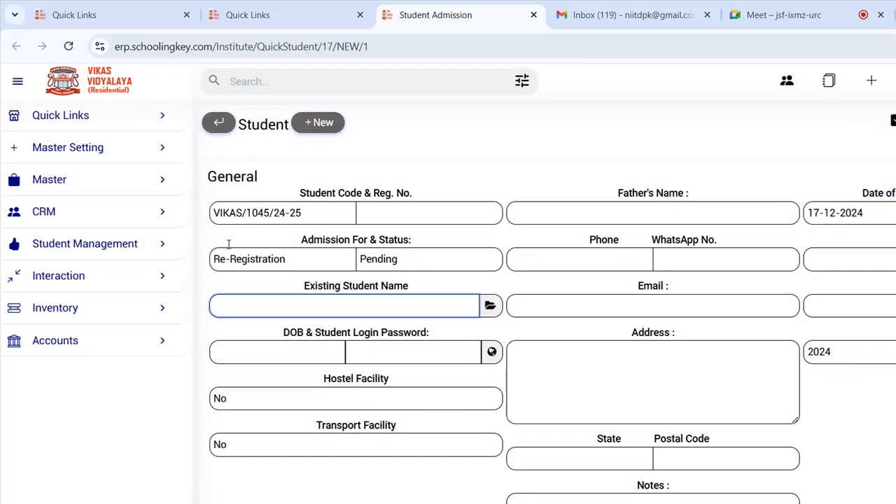
pyautogui.click(248, 259)
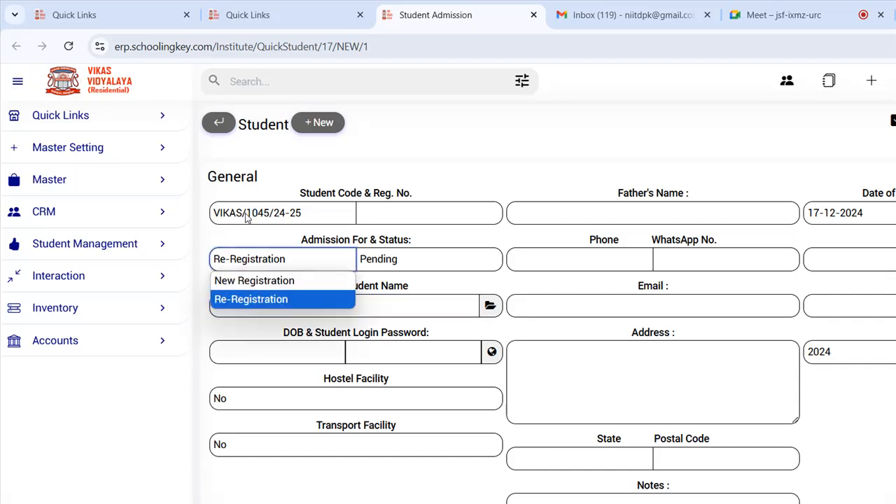
pyautogui.click(256, 280)
# - Keep the admission status as Pending and look over the class list
pyautogui.click(416, 260)
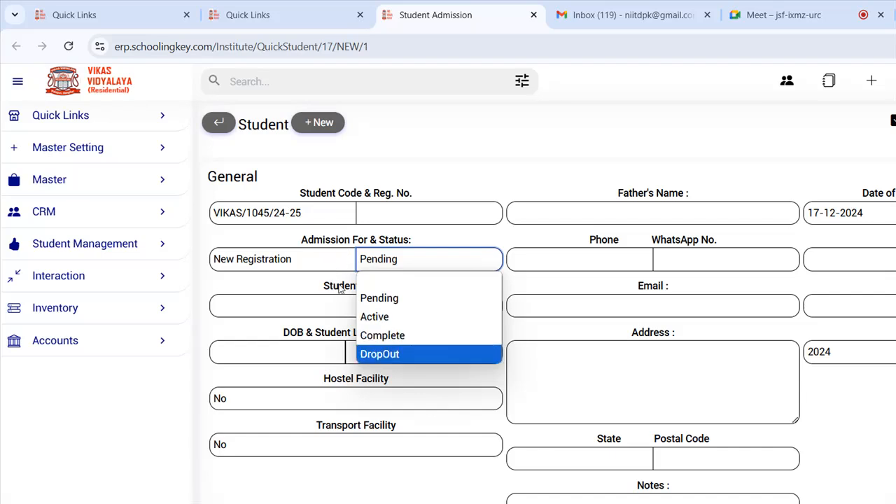
pyautogui.press('Tab')
pyautogui.press('Tab')
pyautogui.press('Tab')
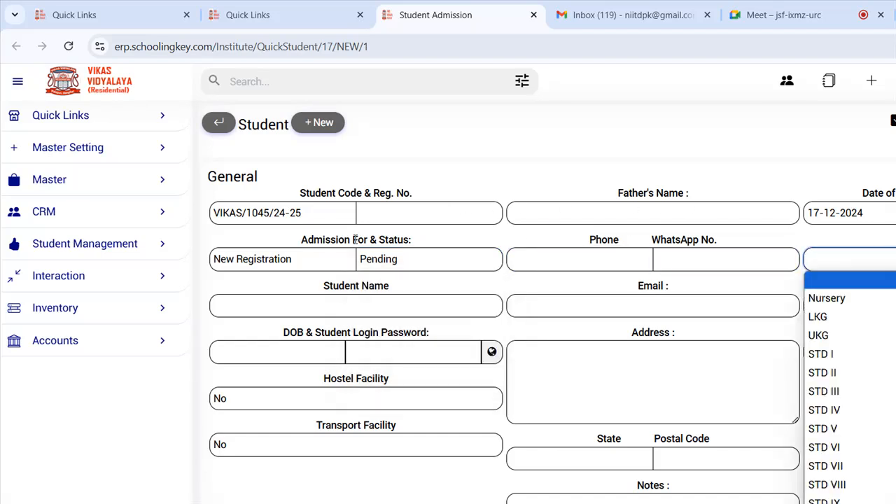
pyautogui.press('Tab')
pyautogui.press('Tab')
pyautogui.press('Tab')
pyautogui.press('Tab')
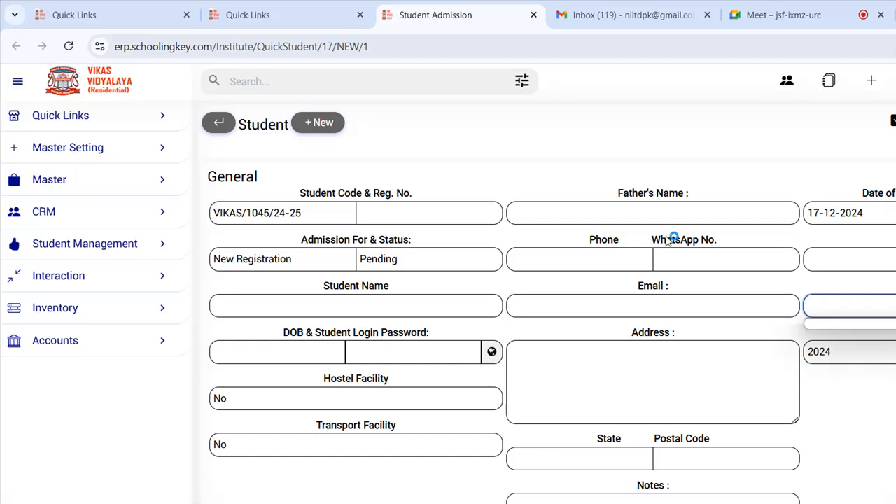
pyautogui.click(782, 246)
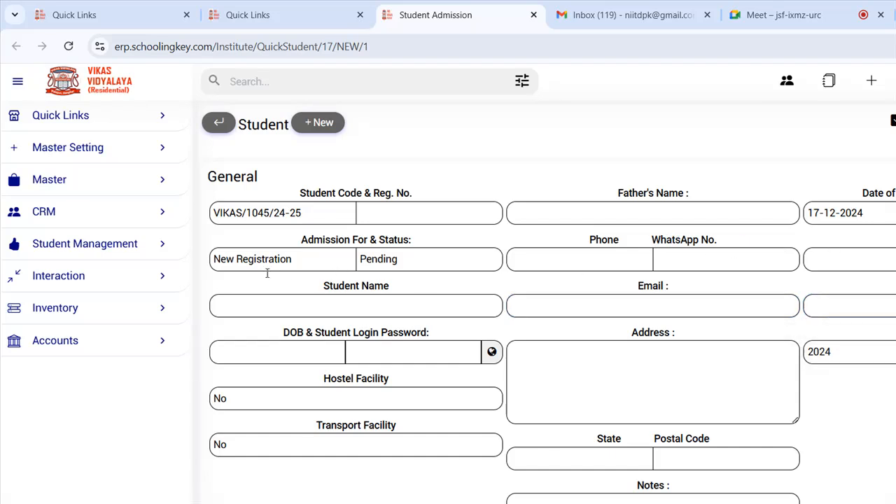
# - Step through the date of birth and student login password fields without changing them
pyautogui.press('Tab')
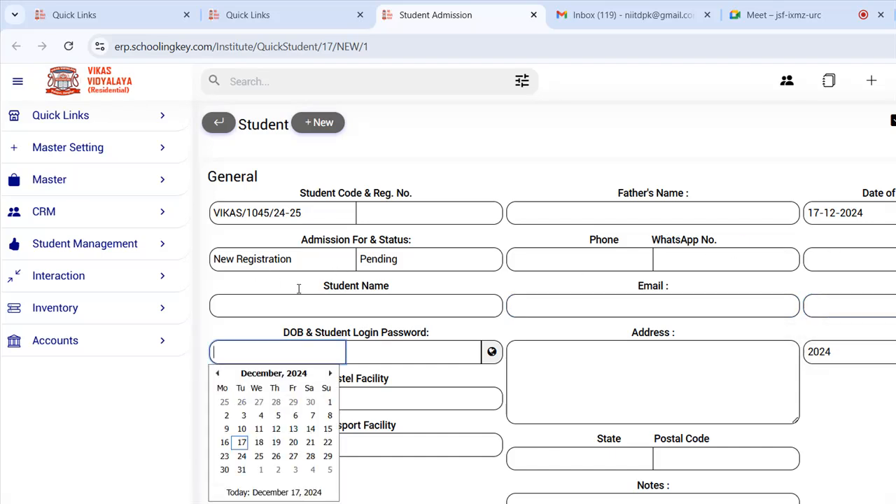
pyautogui.press('Tab')
pyautogui.moveTo(342, 333); pyautogui.dragTo(434, 329)
pyautogui.click(352, 359)
pyautogui.click(292, 355)
pyautogui.click(407, 348)
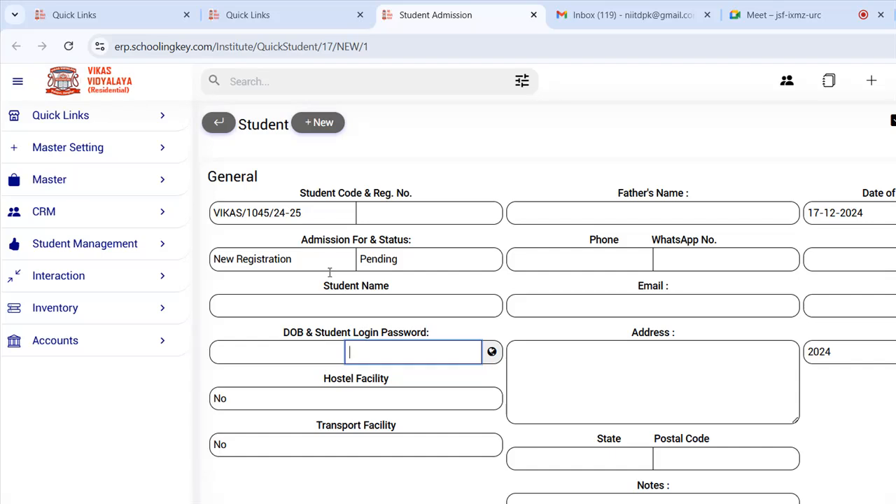
# - Try Hostel Facility Yes with Room 1, then set it back to No
pyautogui.click(359, 398)
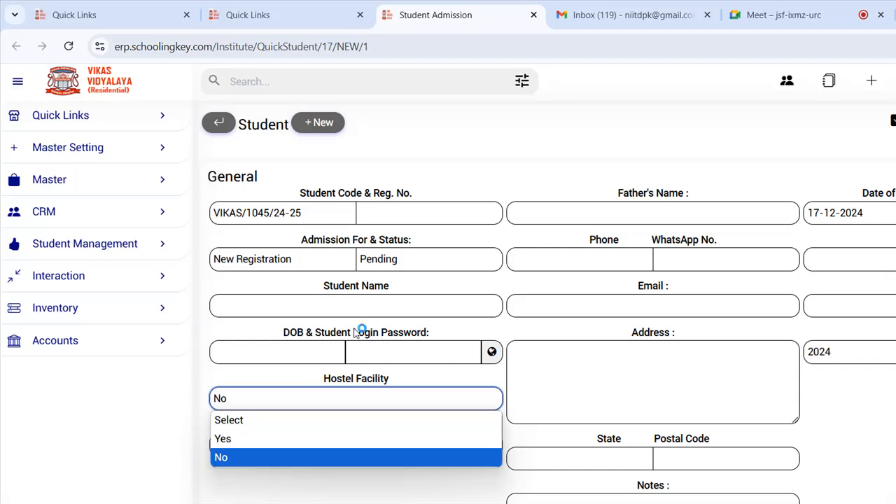
pyautogui.press('Up')
pyautogui.press('Up')
pyautogui.press('Down')
pyautogui.press('Return')
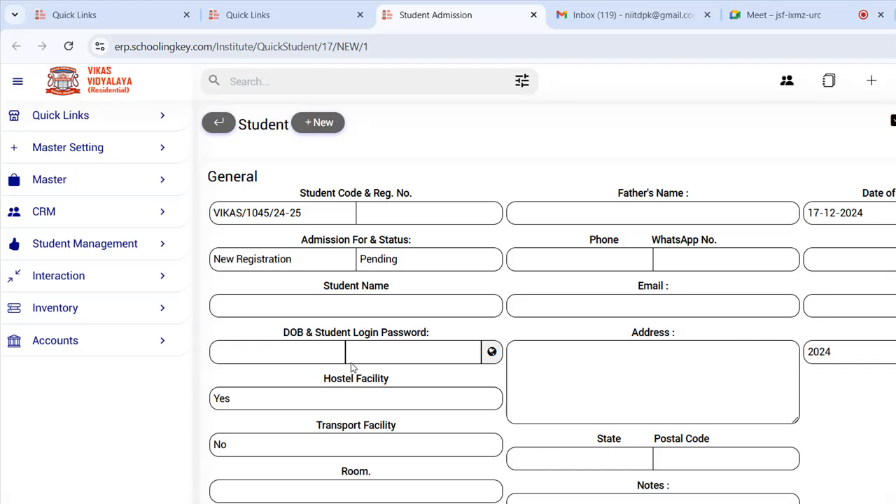
pyautogui.click(424, 491)
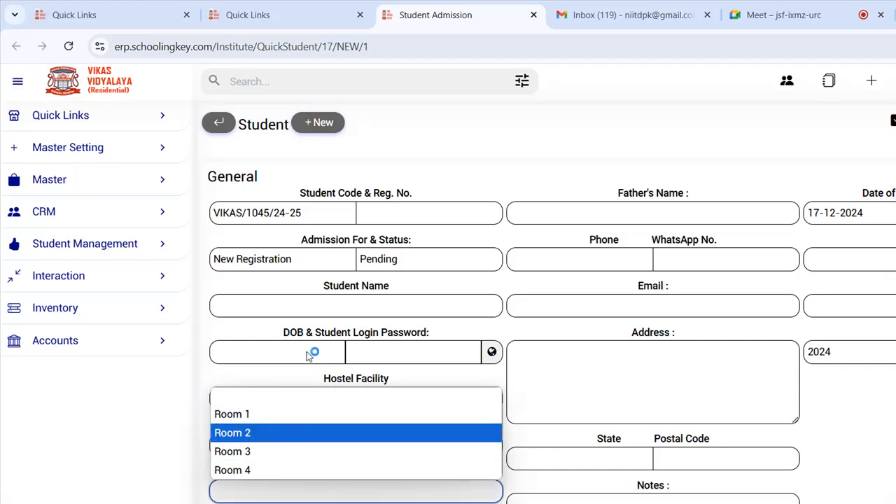
pyautogui.click(381, 420)
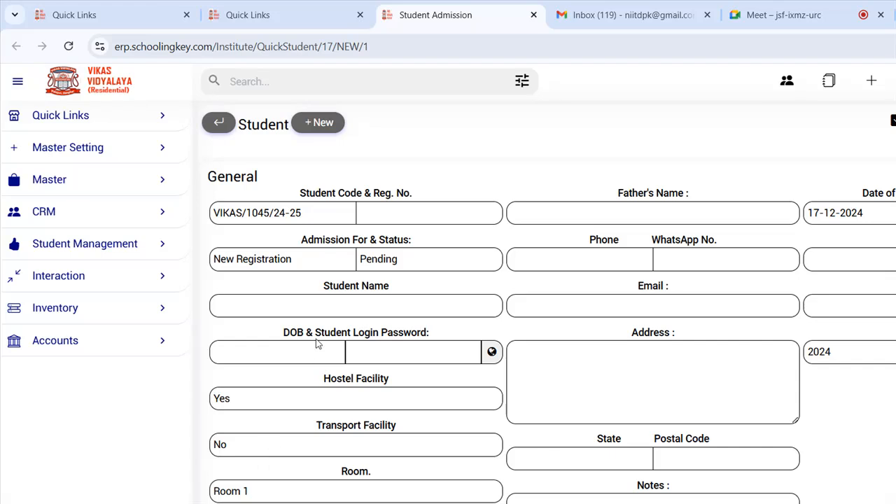
pyautogui.click(370, 396)
pyautogui.click(319, 457)
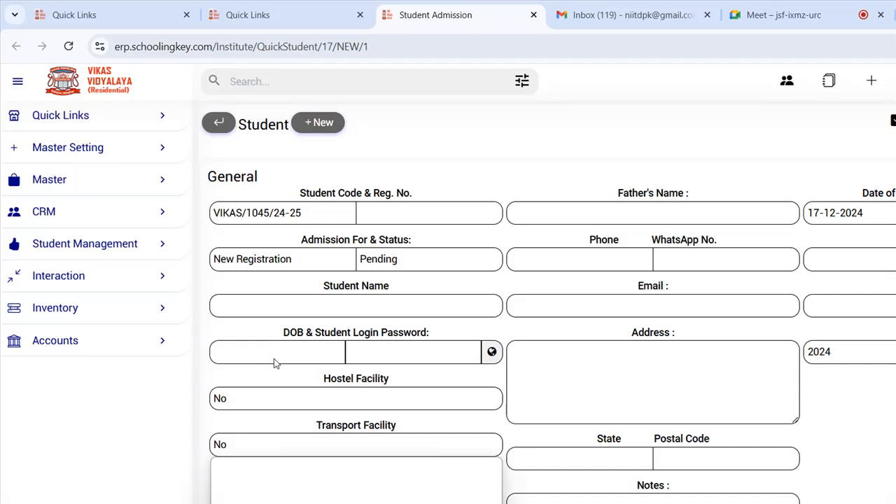
# - Set Transport Facility to Yes with pickup point BADIA MORE and vehicle JITENDAR BUS
pyautogui.press('Up')
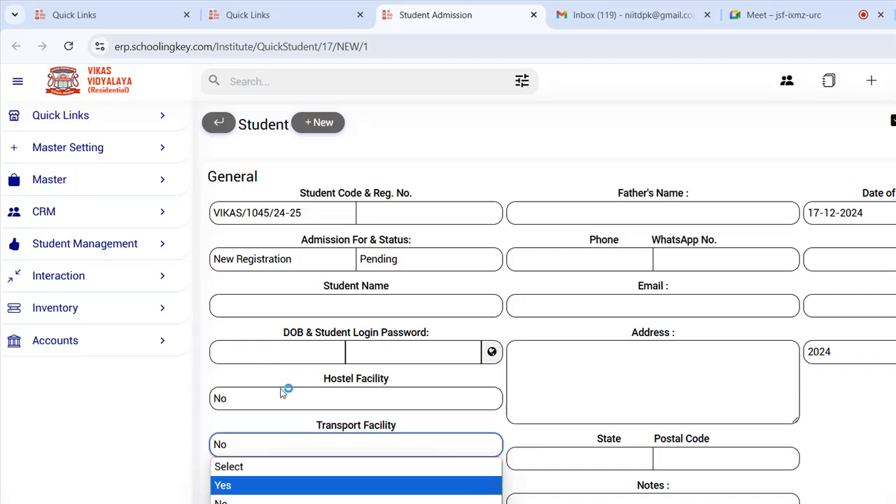
pyautogui.press('Return')
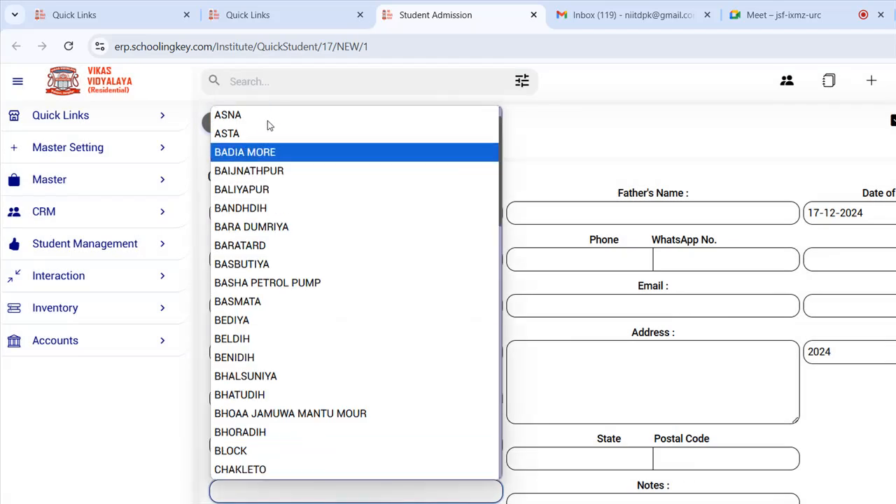
pyautogui.press('Return')
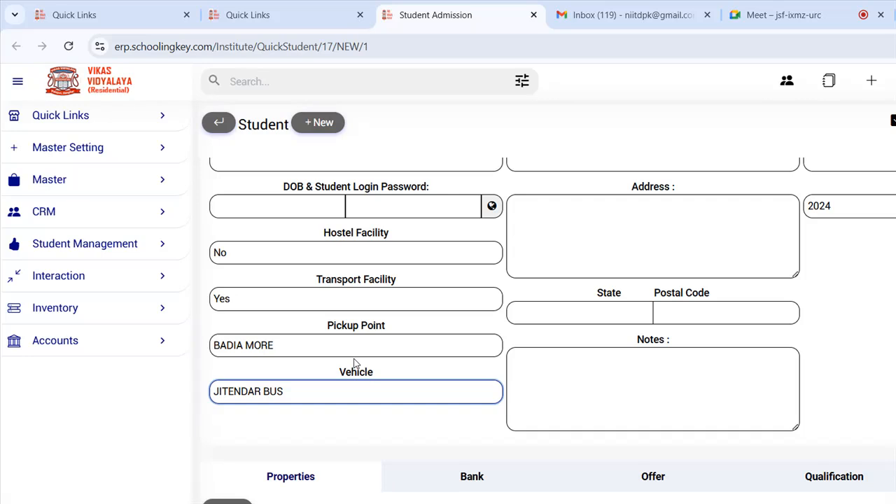
pyautogui.scroll(3, 341, 366)
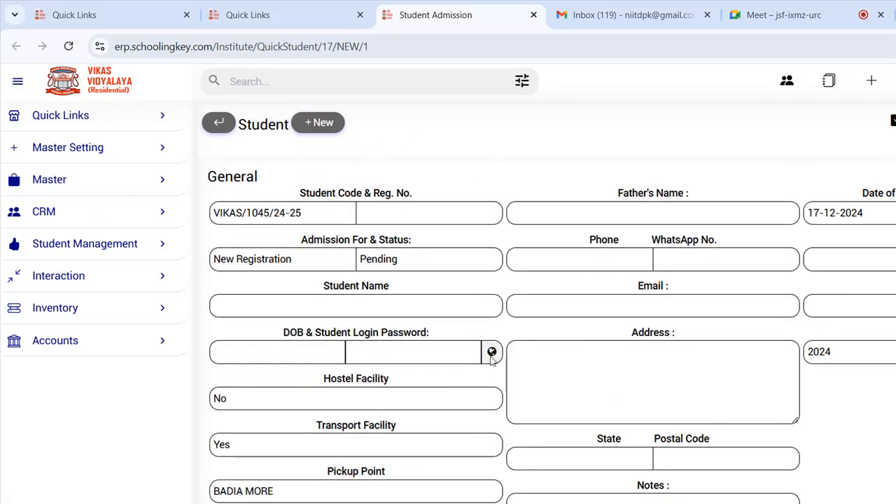
# - Point out the General section fields and dismiss the admission status choices
pyautogui.moveTo(272, 170); pyautogui.dragTo(778, 401)
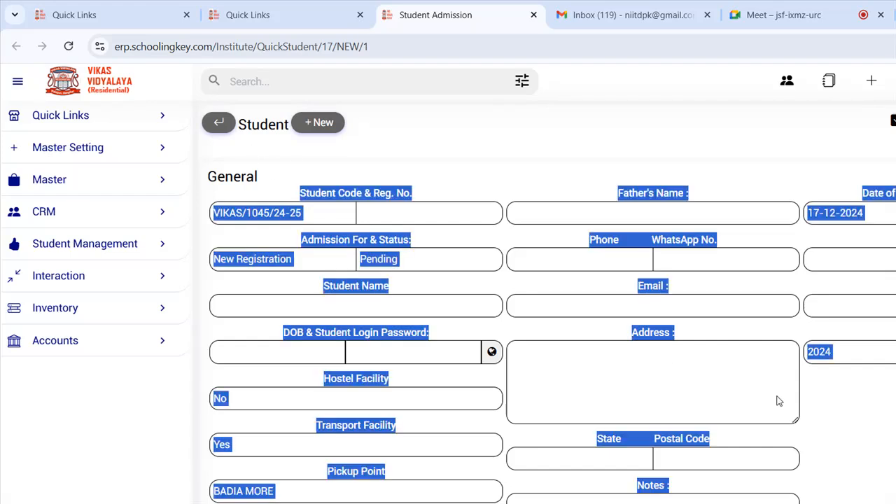
pyautogui.click(781, 412)
pyautogui.scroll(-7, 772, 413)
pyautogui.scroll(2, 667, 312)
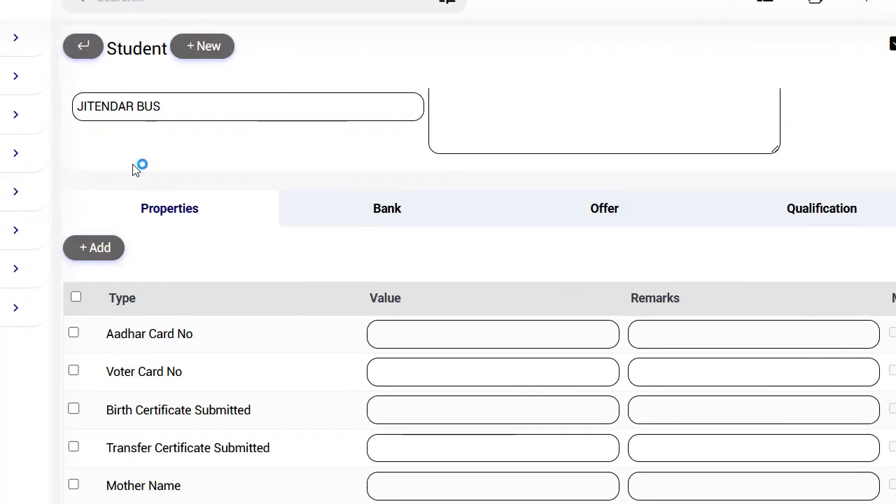
pyautogui.moveTo(68, 152); pyautogui.dragTo(138, 149)
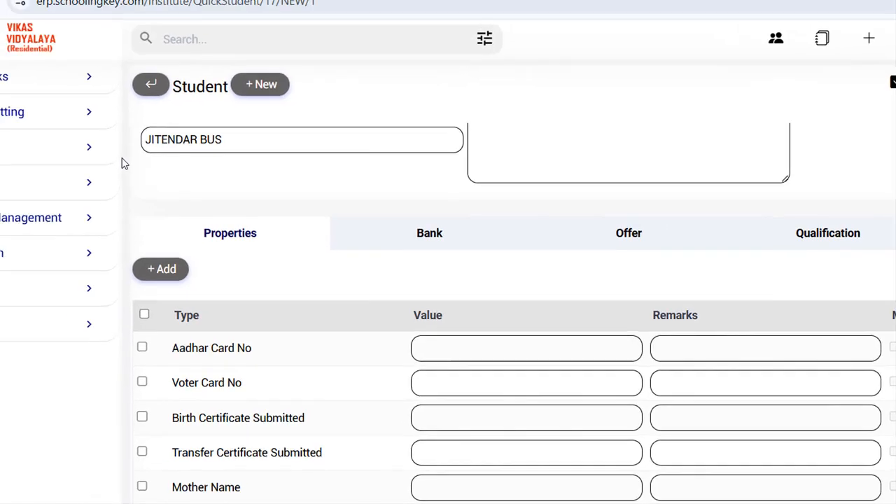
pyautogui.moveTo(51, 132); pyautogui.dragTo(137, 149)
pyautogui.click(204, 293)
pyautogui.scroll(6, 266, 316)
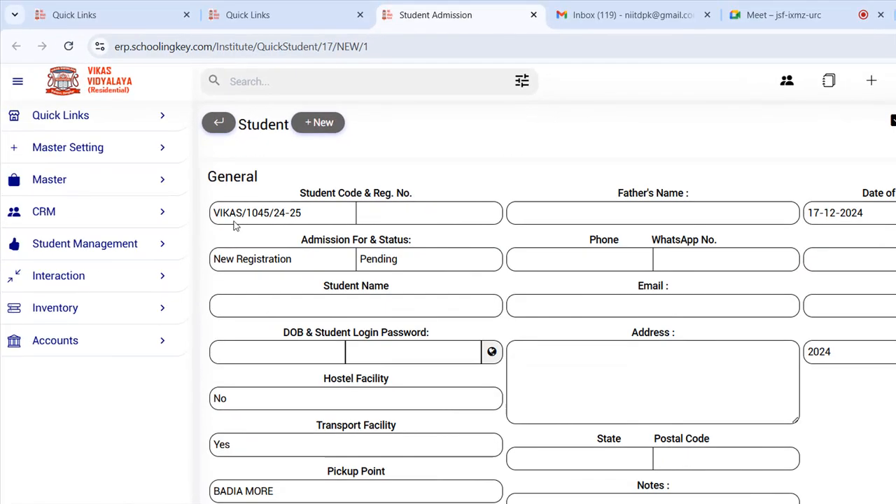
pyautogui.click(664, 258)
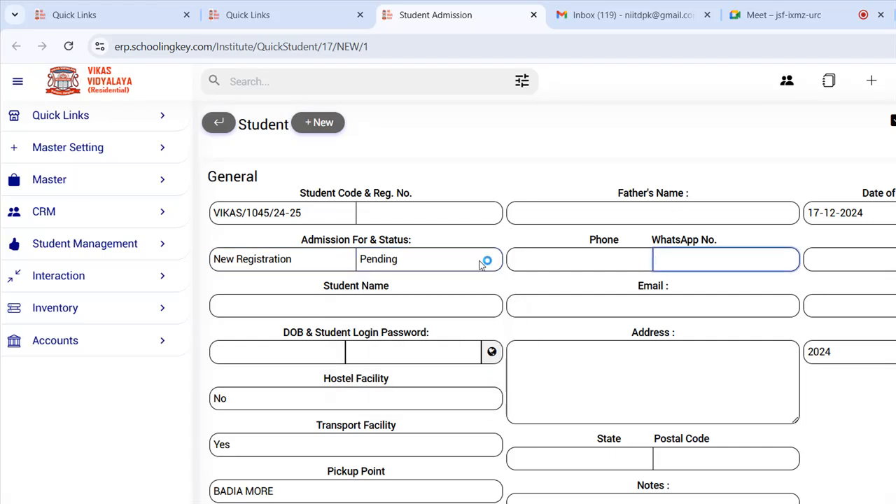
pyautogui.scroll(-6, 536, 304)
# - Point out the property types list and Aadhar Card No, then return to Student Admission
pyautogui.moveTo(254, 289); pyautogui.dragTo(256, 414)
pyautogui.click(219, 289)
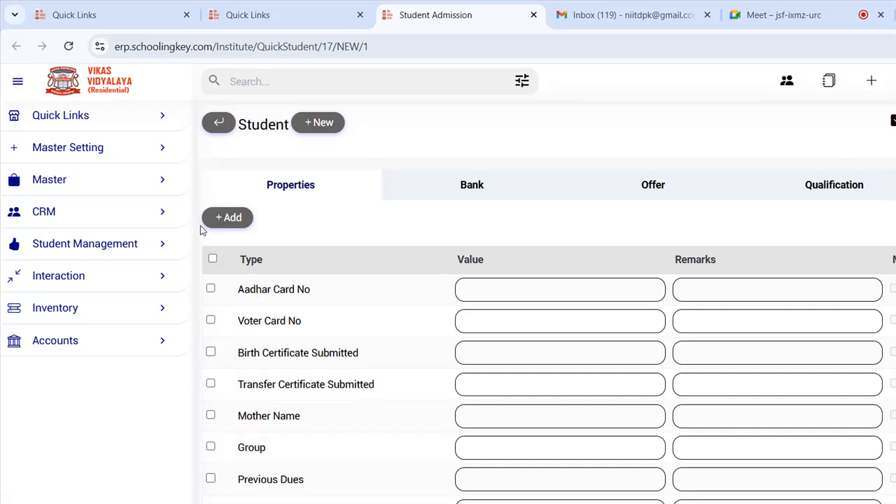
pyautogui.moveTo(193, 228); pyautogui.dragTo(242, 234)
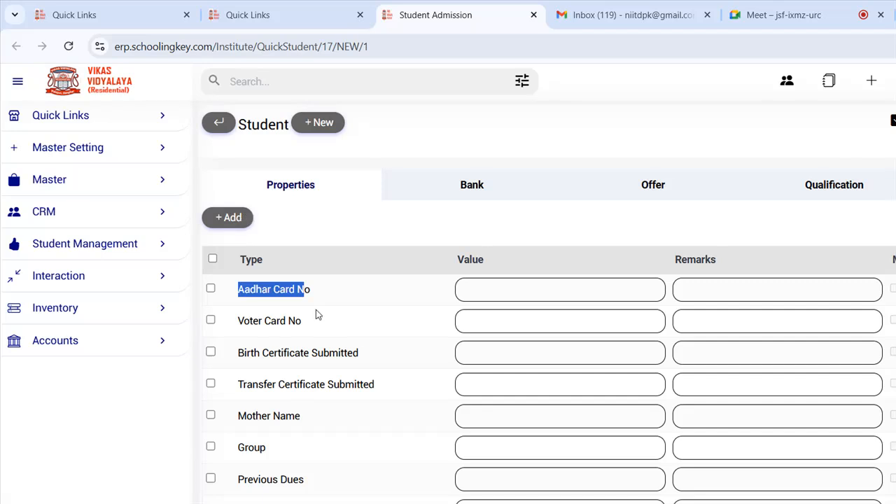
pyautogui.click(306, 350)
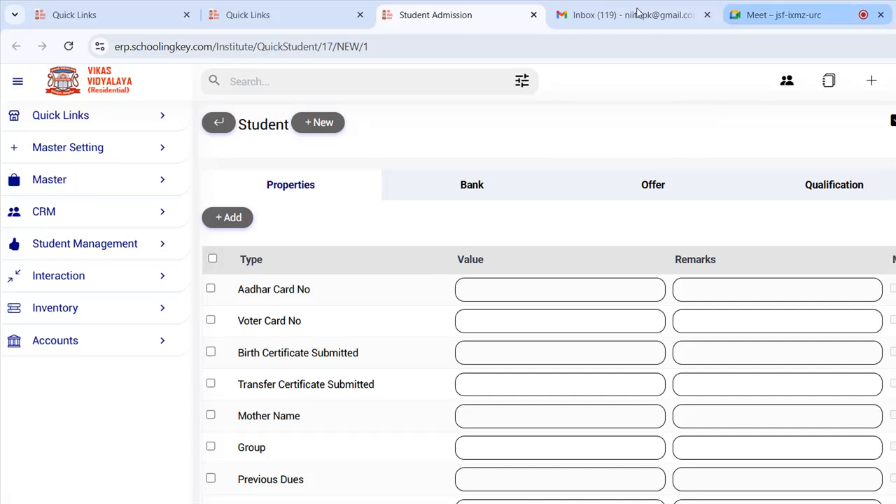
pyautogui.click(771, 15)
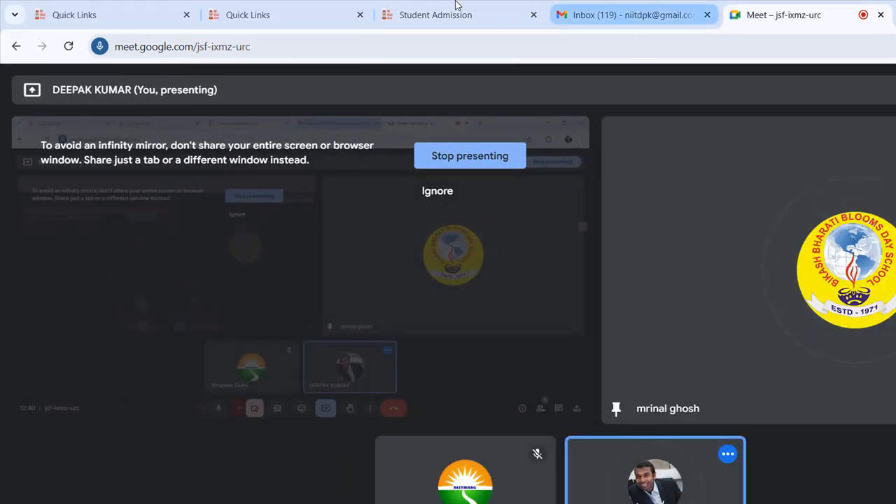
pyautogui.click(581, 10)
pyautogui.click(456, 8)
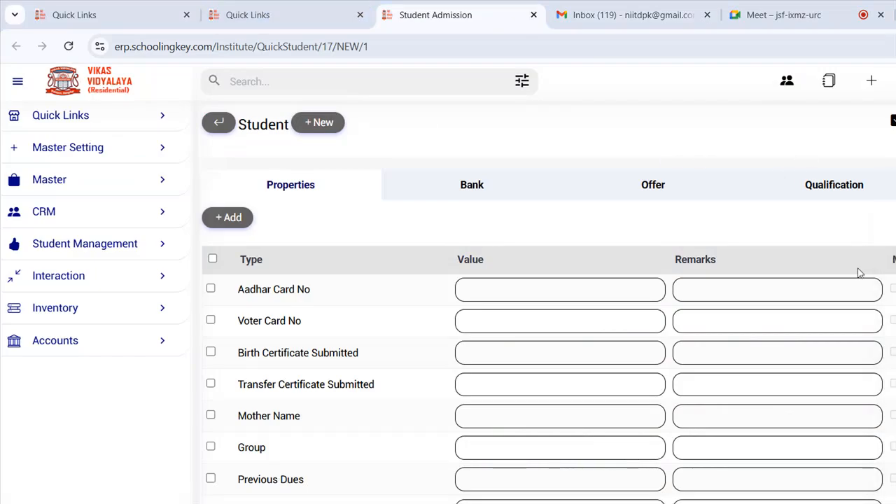
# - Point out the Aadhar Card No and Voter Card No property entries
pyautogui.moveTo(266, 290); pyautogui.dragTo(306, 323)
pyautogui.click(242, 304)
pyautogui.moveTo(256, 289); pyautogui.dragTo(305, 289)
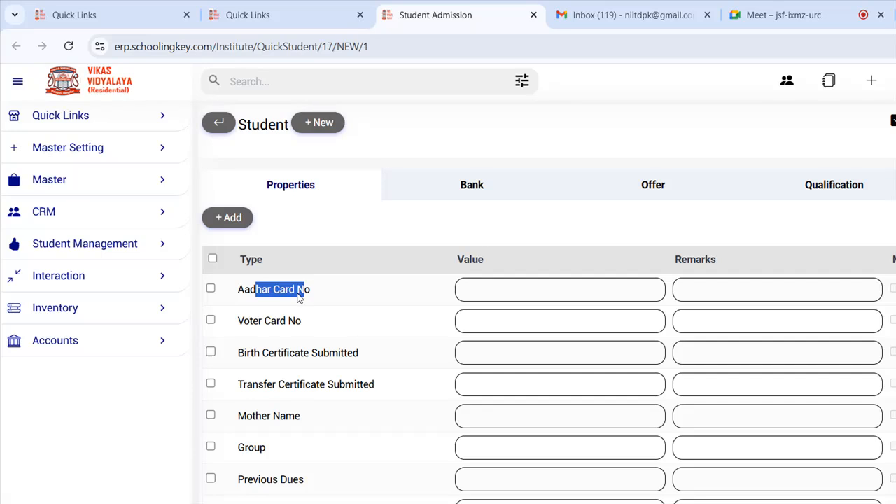
pyautogui.scroll(-1, 283, 294)
pyautogui.scroll(-1, 280, 293)
pyautogui.scroll(2, 277, 283)
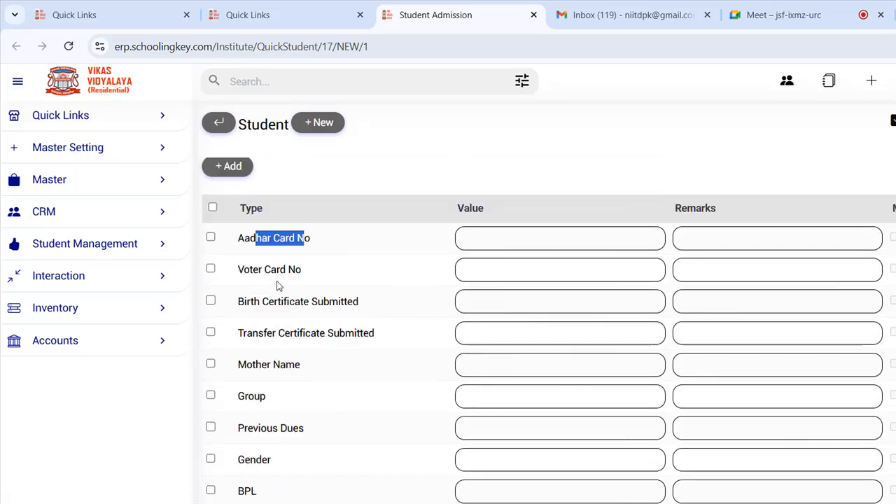
pyautogui.click(214, 236)
pyautogui.moveTo(244, 289); pyautogui.dragTo(310, 289)
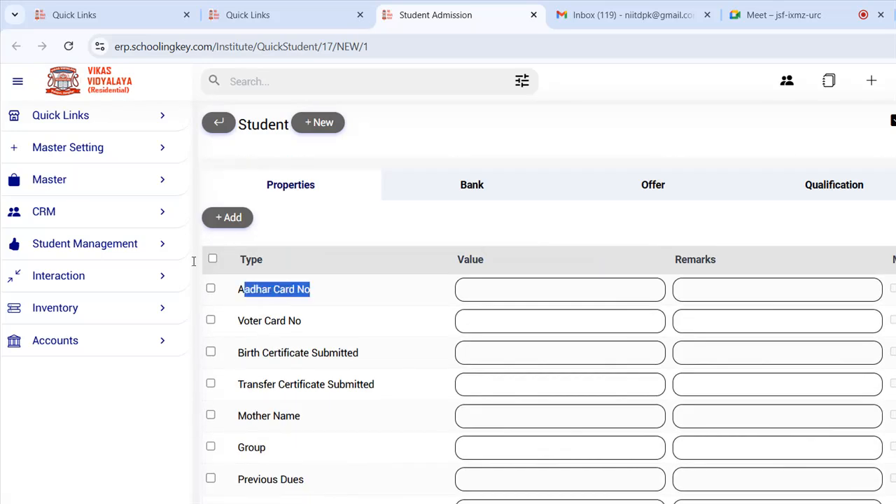
pyautogui.moveTo(238, 321); pyautogui.dragTo(286, 321)
# - Set Birth Certificate Submitted to Yes and Transfer Certificate Submitted to No
pyautogui.moveTo(245, 352); pyautogui.dragTo(330, 353)
pyautogui.click(483, 355)
pyautogui.press('Down')
pyautogui.press('Return')
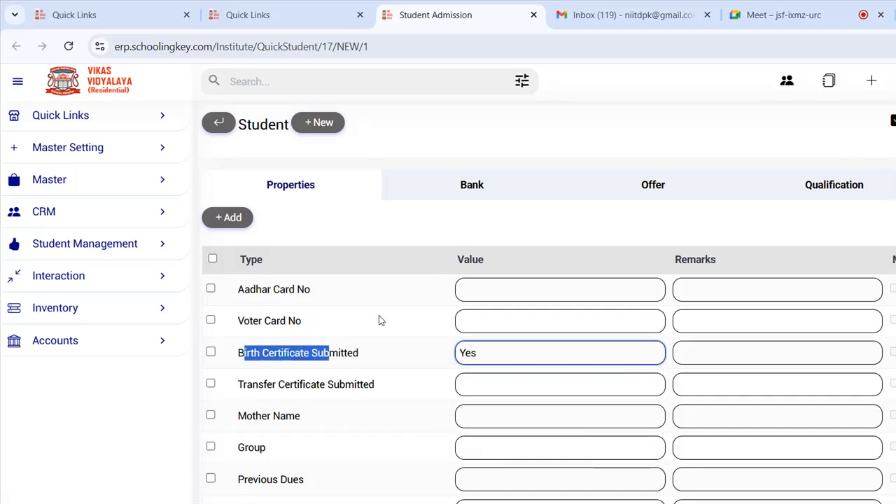
pyautogui.moveTo(259, 385); pyautogui.dragTo(361, 384)
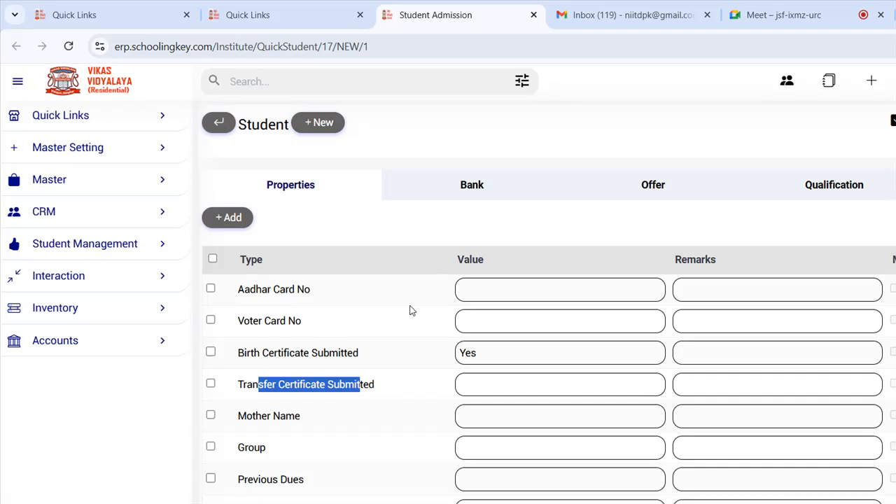
pyautogui.click(511, 384)
pyautogui.press('Return')
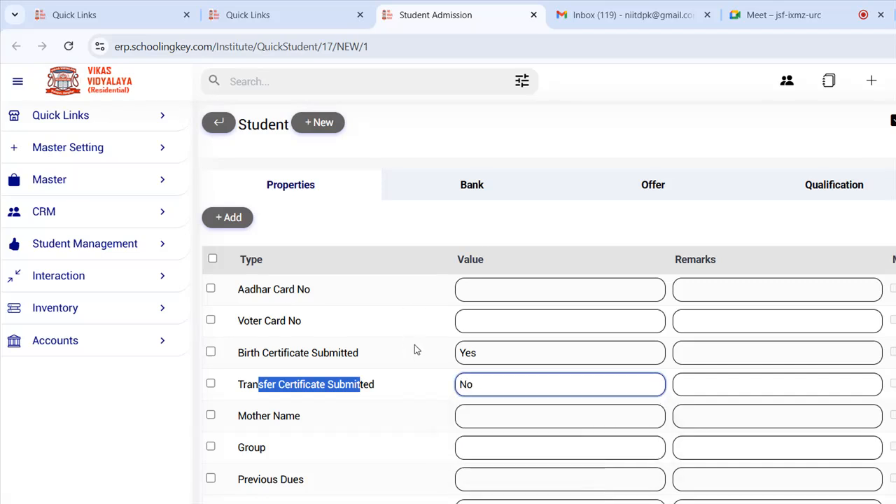
# - Browse the Gender, BPL, Caste, Second Language, Relegion and Mother Tongue property rows unchanged
pyautogui.click(174, 366)
pyautogui.moveTo(236, 448); pyautogui.dragTo(268, 452)
pyautogui.moveTo(247, 479); pyautogui.dragTo(336, 476)
pyautogui.scroll(-2, 265, 401)
pyautogui.moveTo(245, 366); pyautogui.dragTo(324, 367)
pyautogui.click(482, 365)
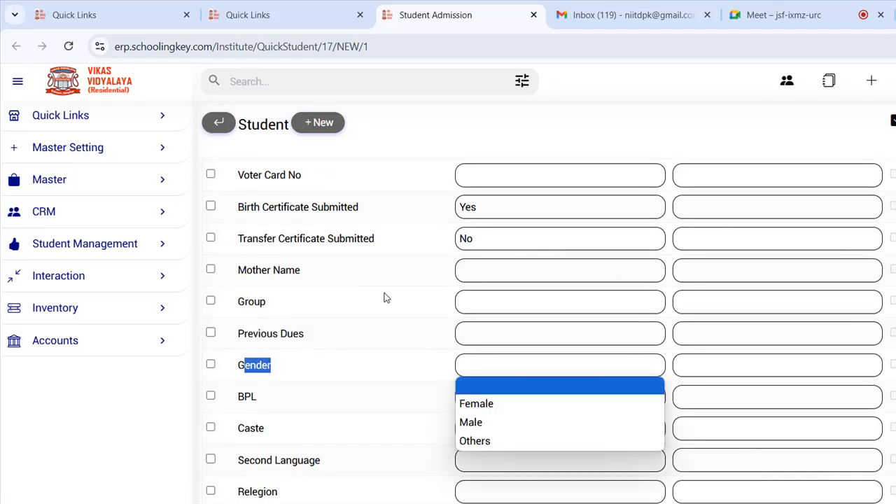
pyautogui.moveTo(244, 397); pyautogui.dragTo(260, 399)
pyautogui.moveTo(238, 428); pyautogui.dragTo(280, 430)
pyautogui.moveTo(267, 460); pyautogui.dragTo(328, 461)
pyautogui.click(486, 462)
pyautogui.moveTo(244, 492); pyautogui.dragTo(278, 492)
pyautogui.click(490, 491)
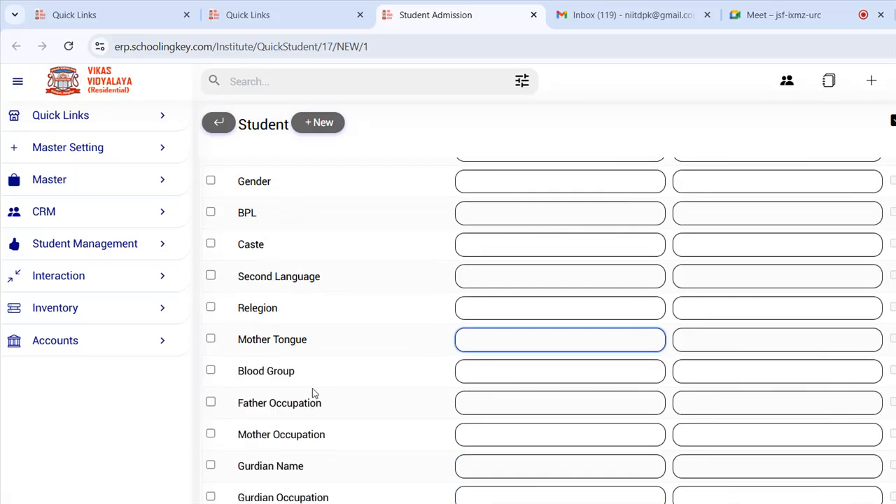
pyautogui.press('Tab')
# - Look over the parent fields further down, then scroll back up the form
pyautogui.moveTo(238, 304); pyautogui.dragTo(320, 400)
pyautogui.click(269, 369)
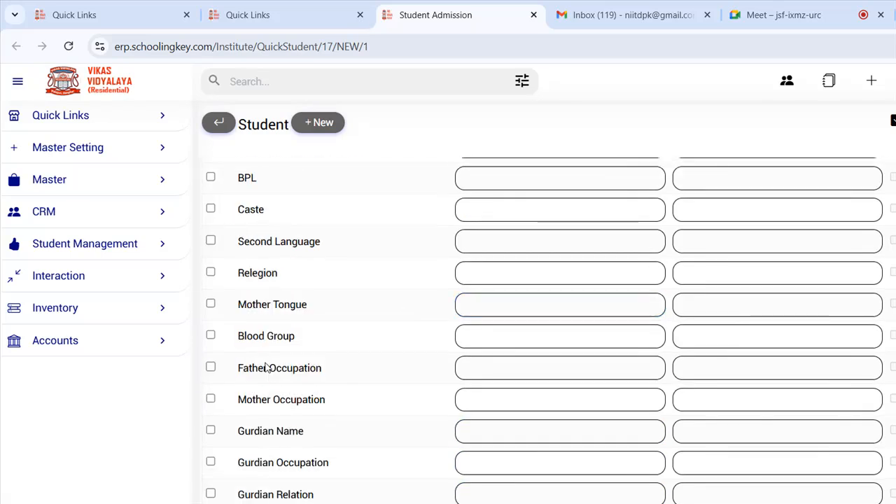
pyautogui.scroll(-1, 234, 224)
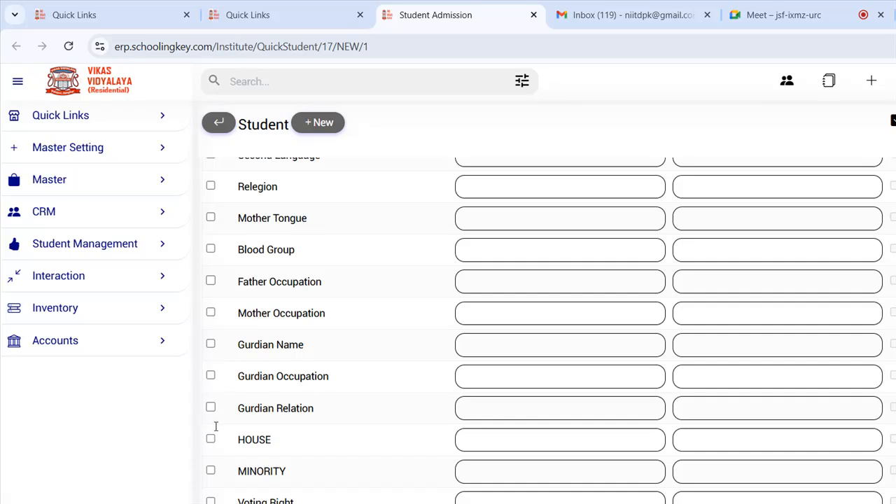
pyautogui.moveTo(281, 471); pyautogui.dragTo(294, 502)
pyautogui.click(265, 322)
pyautogui.scroll(2, 263, 317)
pyautogui.scroll(5, 264, 307)
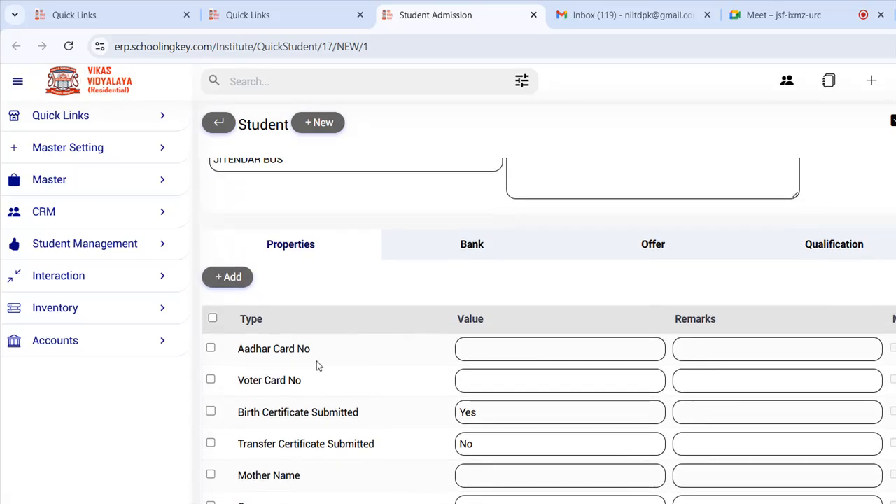
pyautogui.scroll(2, 316, 360)
# - View the student's Offer section, opening and closing its offer records
pyautogui.scroll(1, 400, 372)
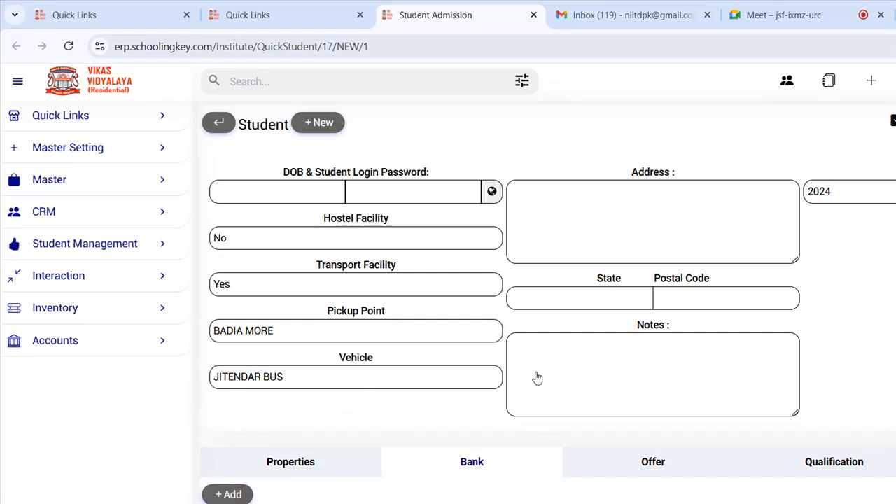
pyautogui.click(661, 463)
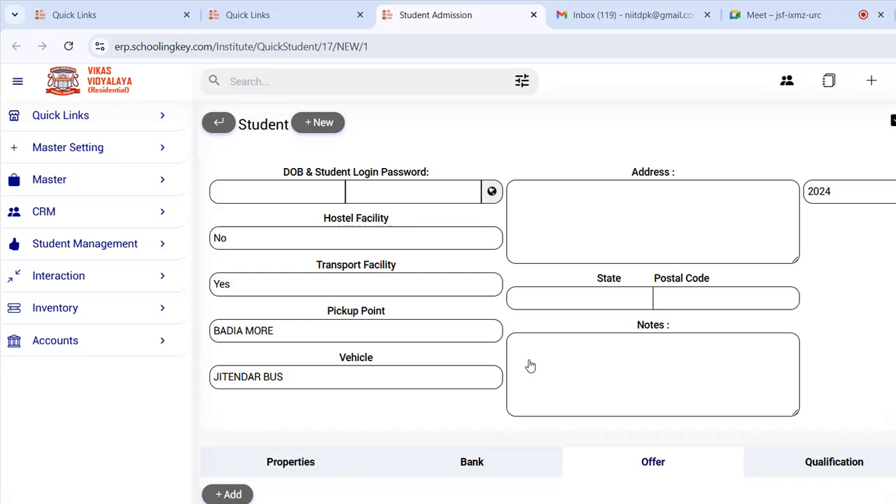
pyautogui.click(166, 401)
pyautogui.click(766, 175)
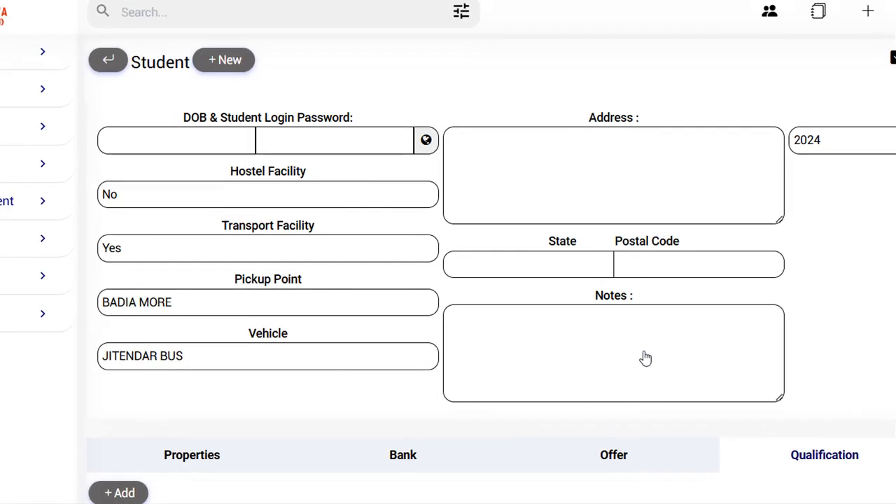
pyautogui.scroll(-3, 641, 356)
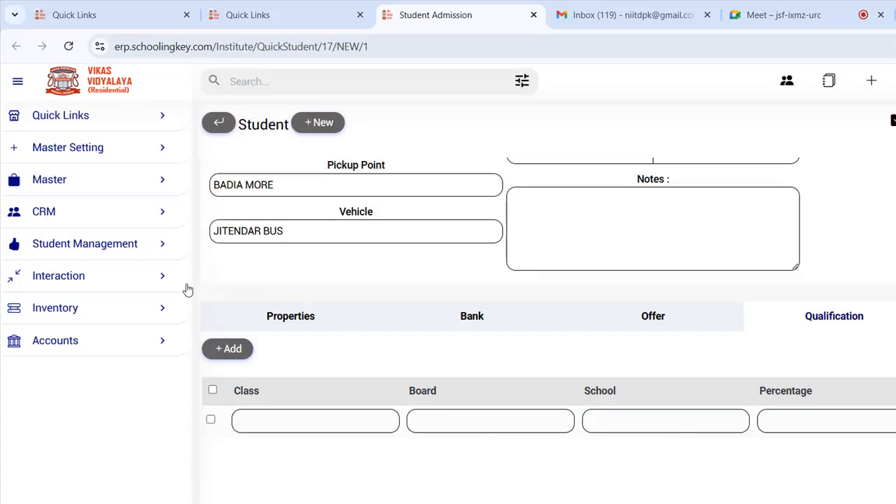
pyautogui.press('Tab')
pyautogui.press('Tab')
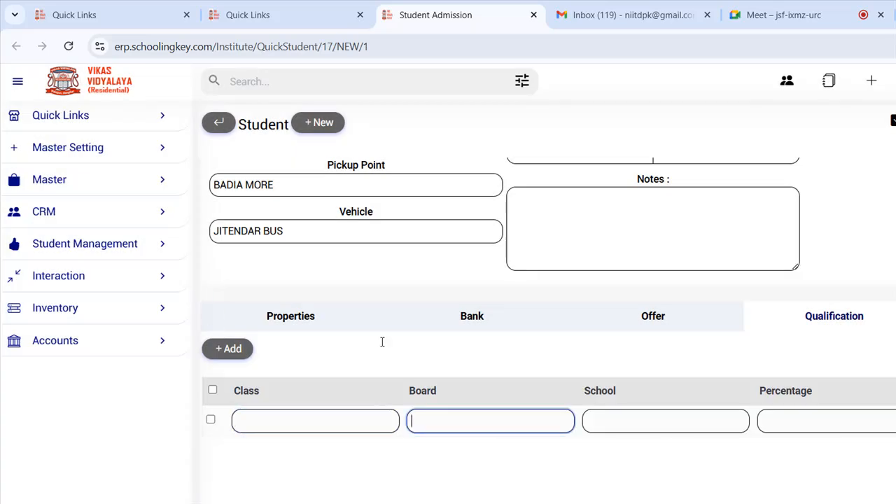
pyautogui.press('Tab')
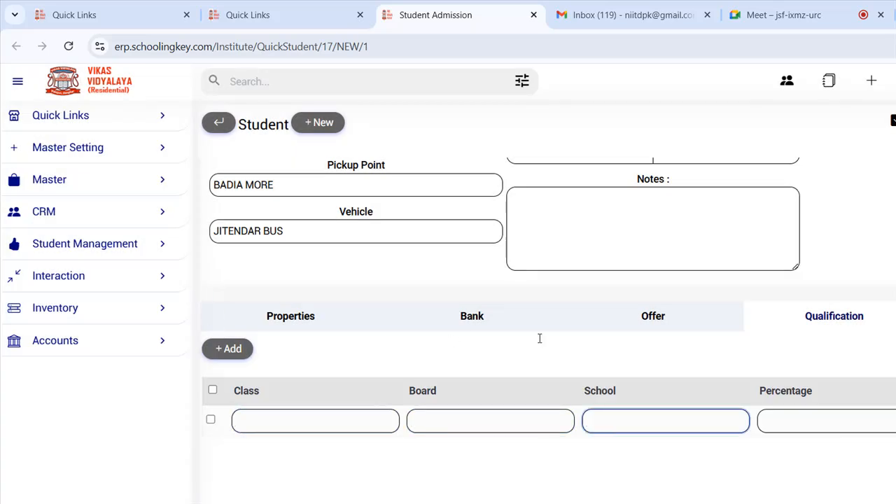
pyautogui.press('Tab')
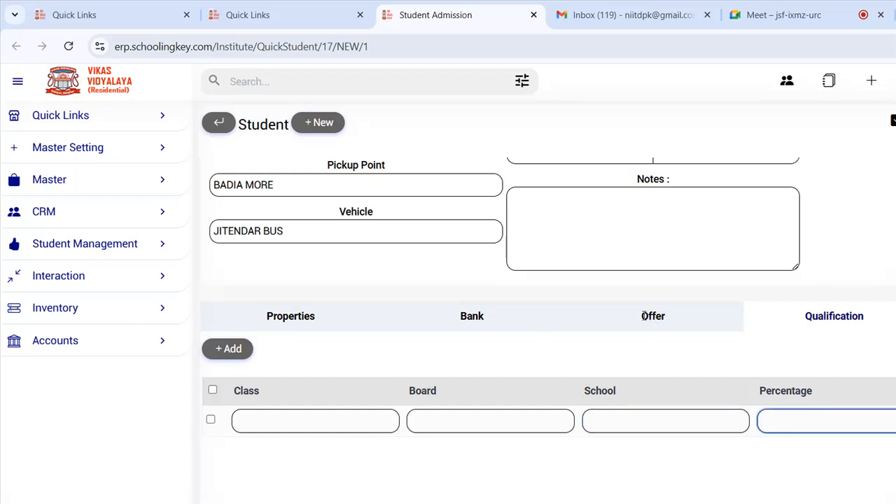
pyautogui.press('Tab')
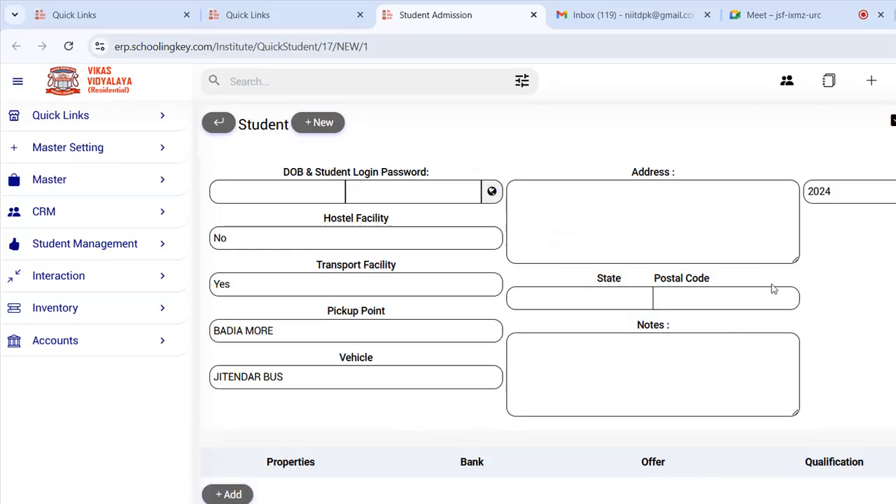
pyautogui.scroll(-1, 326, 373)
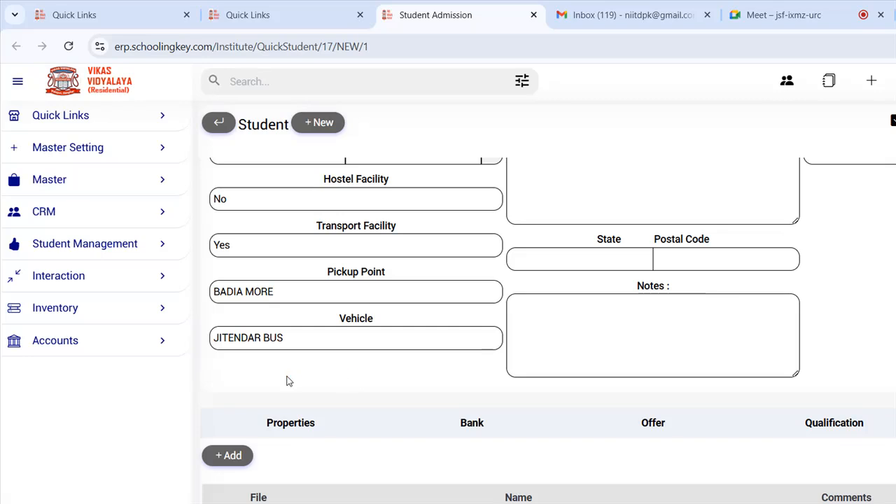
pyautogui.click(300, 424)
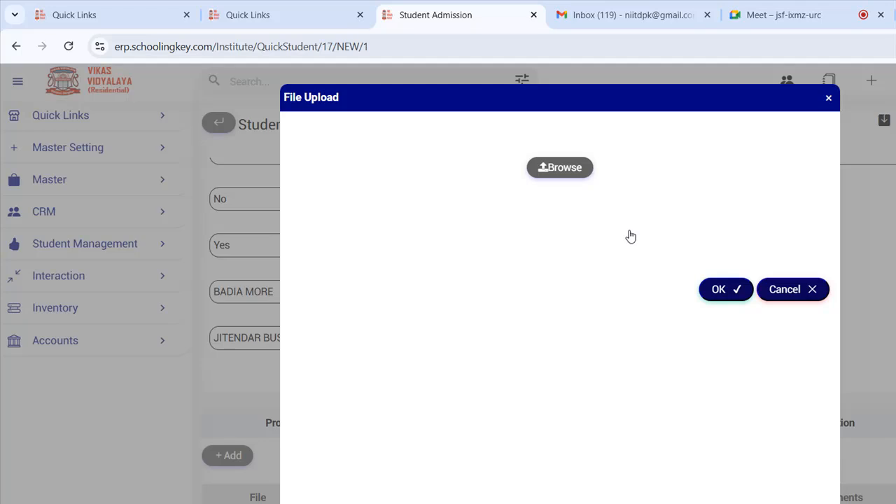
pyautogui.click(787, 289)
pyautogui.scroll(3, 367, 286)
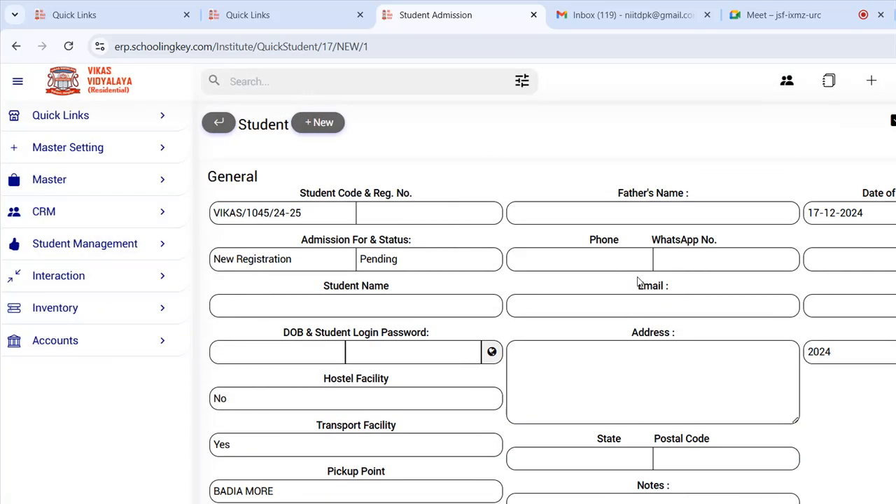
pyautogui.scroll(-3, 730, 196)
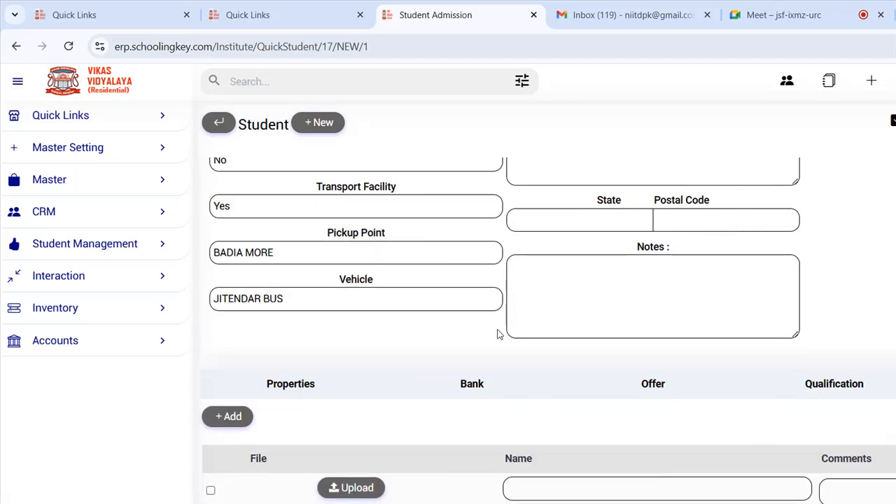
pyautogui.scroll(3, 529, 327)
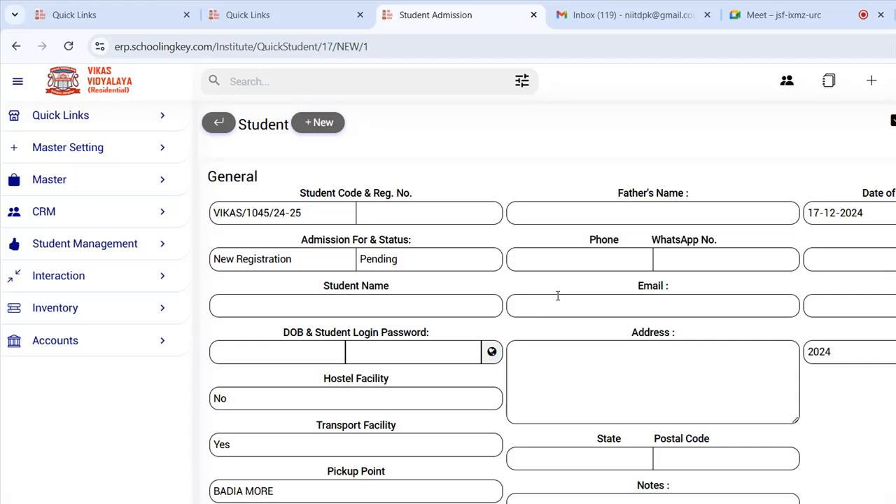
# - Select the existing 17-12-2024 date value and try opening its calendar
pyautogui.scroll(-3, 476, 280)
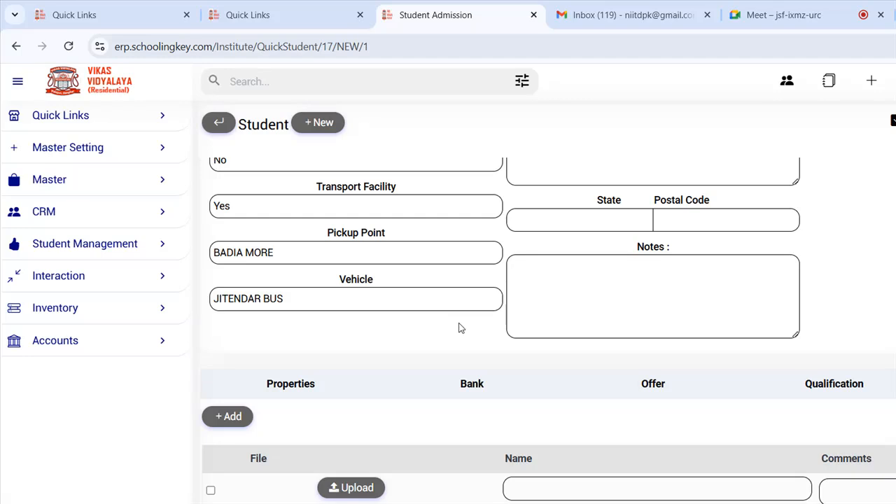
pyautogui.scroll(3, 459, 328)
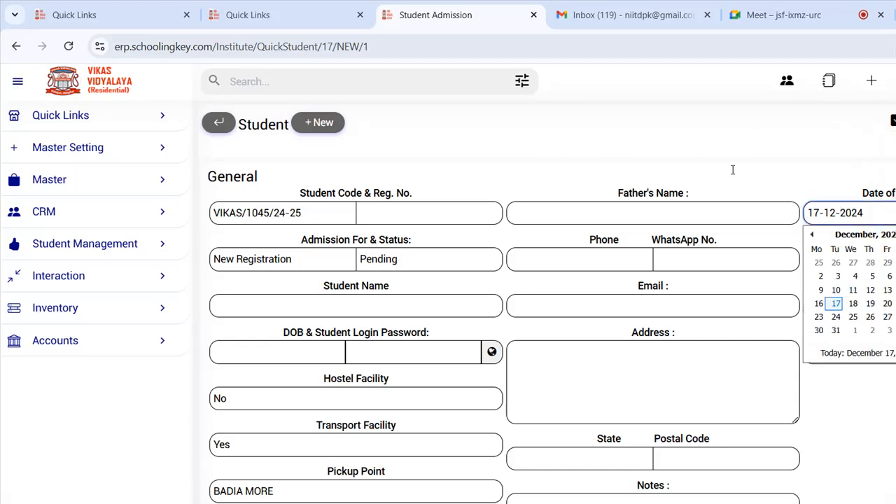
pyautogui.press('End')
pyautogui.hotkey('shift', 'Home')
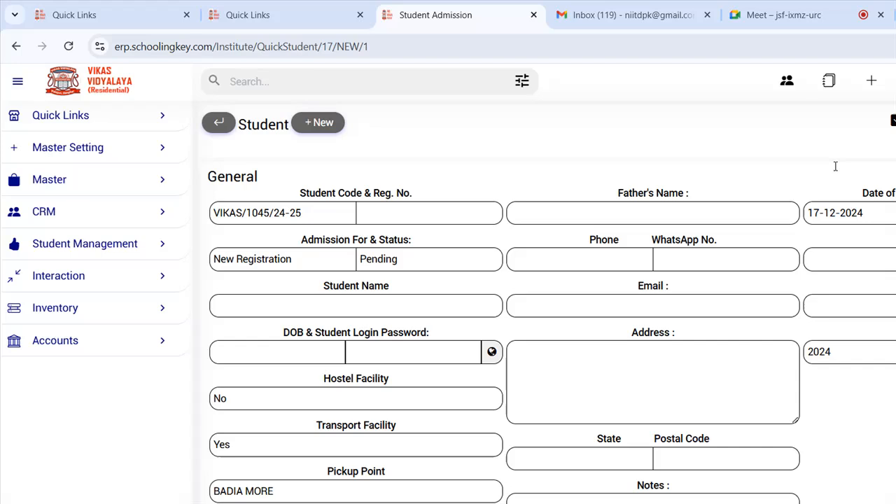
pyautogui.moveTo(696, 153); pyautogui.dragTo(771, 156)
pyautogui.click(778, 155)
pyautogui.moveTo(690, 163); pyautogui.dragTo(759, 152)
pyautogui.press('Tab')
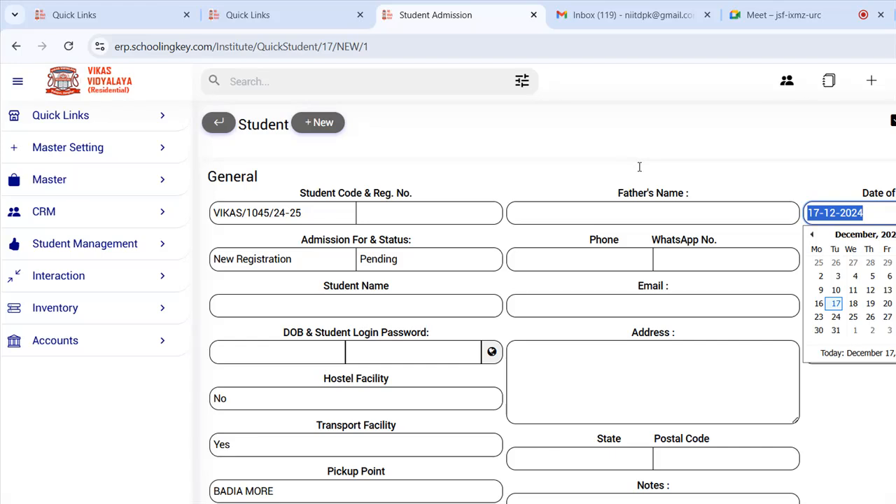
pyautogui.click(707, 158)
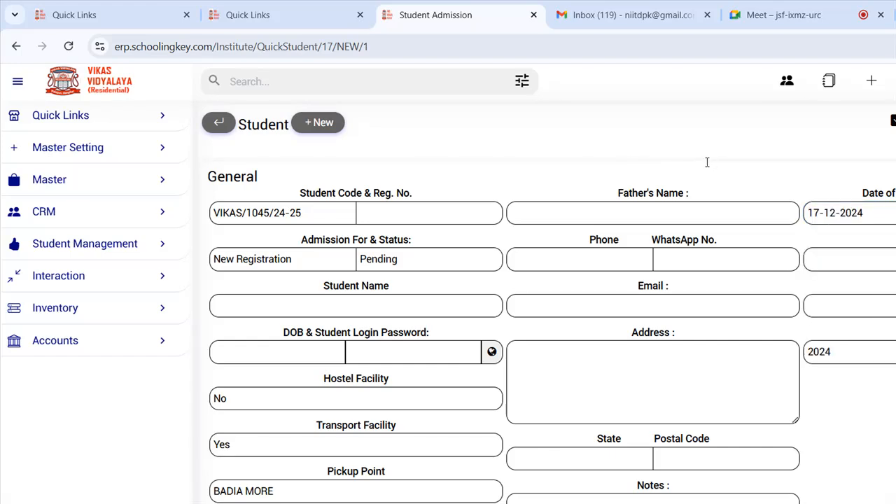
pyautogui.moveTo(694, 159); pyautogui.dragTo(705, 156)
# - Pick 25 in the calendar's March 2024 view, making the date 25-03-2024
pyautogui.click(715, 169)
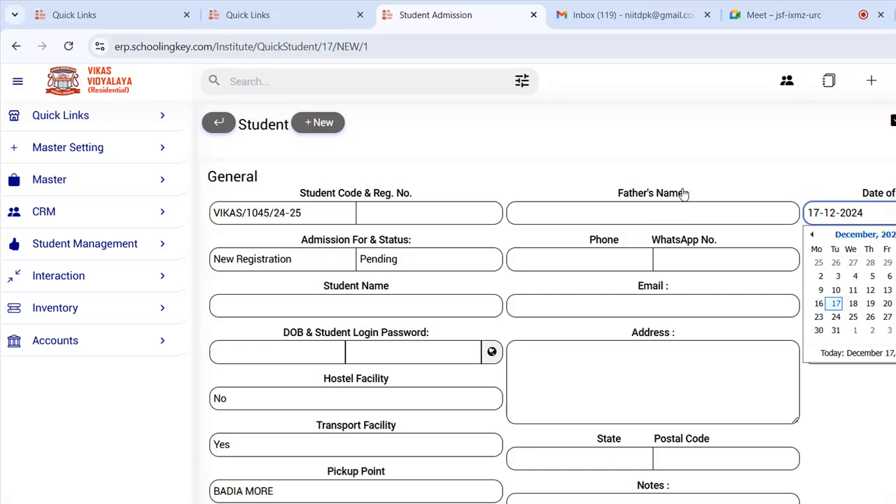
pyautogui.click(679, 190)
pyautogui.click(710, 215)
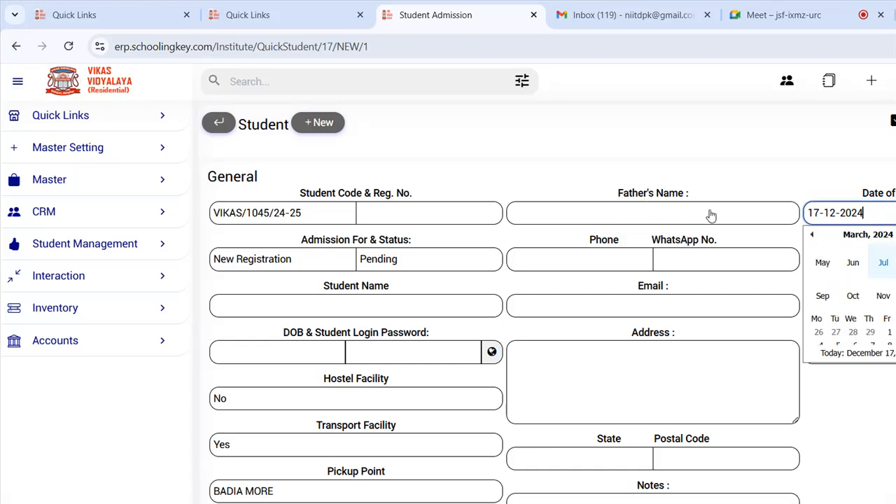
pyautogui.click(657, 261)
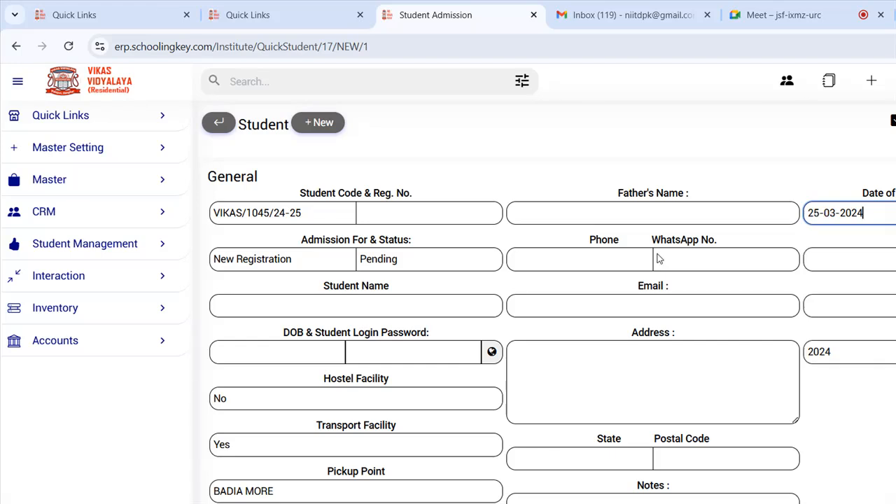
pyautogui.moveTo(699, 170); pyautogui.dragTo(586, 169)
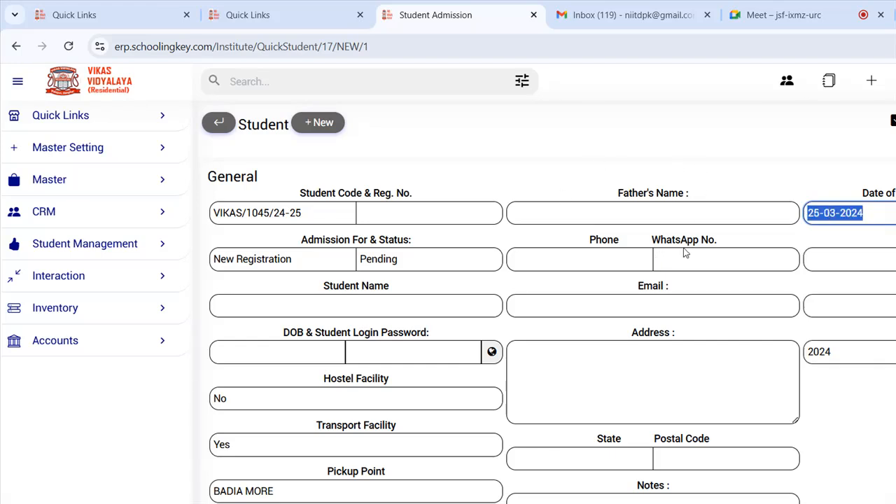
pyautogui.click(819, 170)
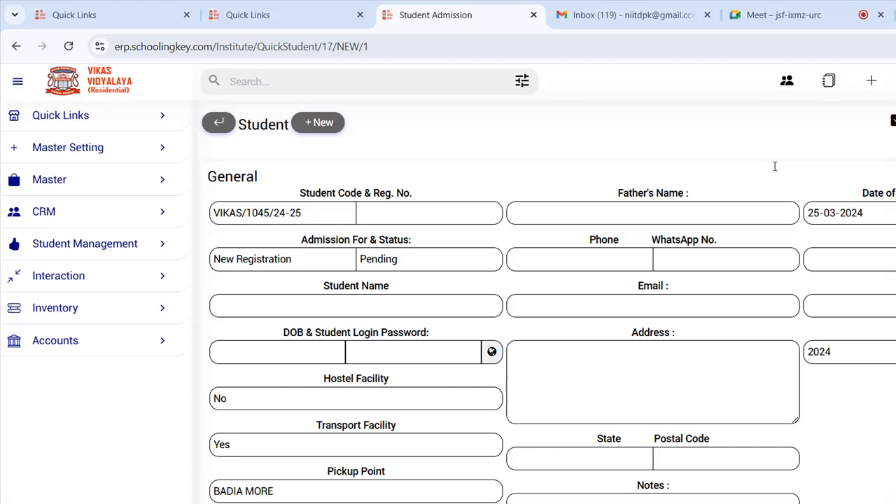
pyautogui.moveTo(697, 160); pyautogui.dragTo(784, 159)
pyautogui.click(805, 158)
pyautogui.click(805, 167)
# - Keep 25-03-2024 and switch Transport Facility to No, leaving the pickup point unset
pyautogui.click(808, 165)
pyautogui.click(325, 445)
pyautogui.click(325, 445)
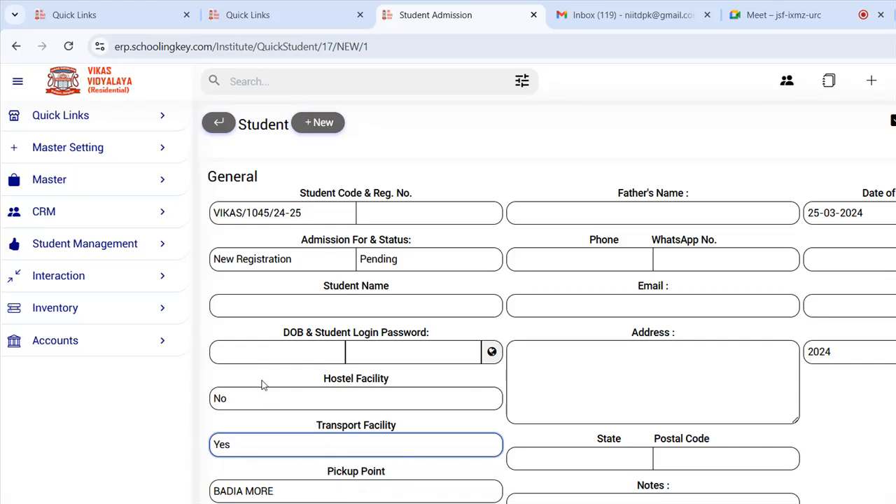
pyautogui.click(329, 488)
pyautogui.click(329, 489)
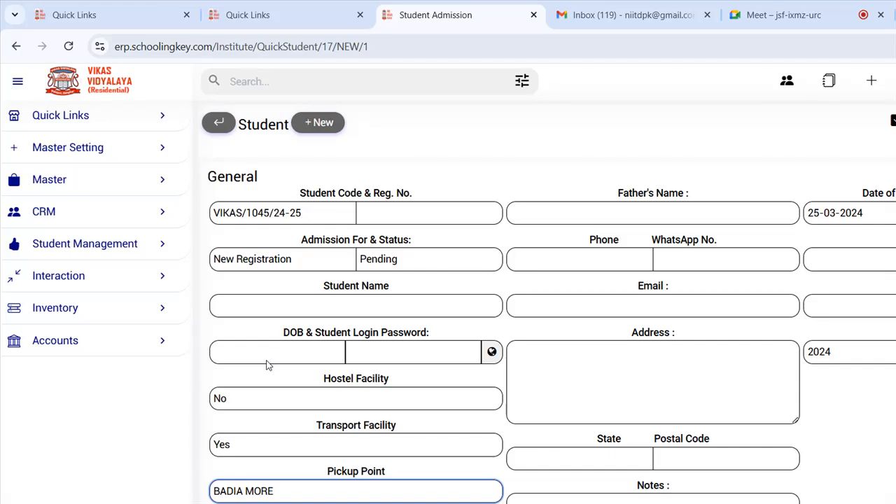
pyautogui.click(337, 493)
pyautogui.click(286, 498)
pyautogui.click(338, 448)
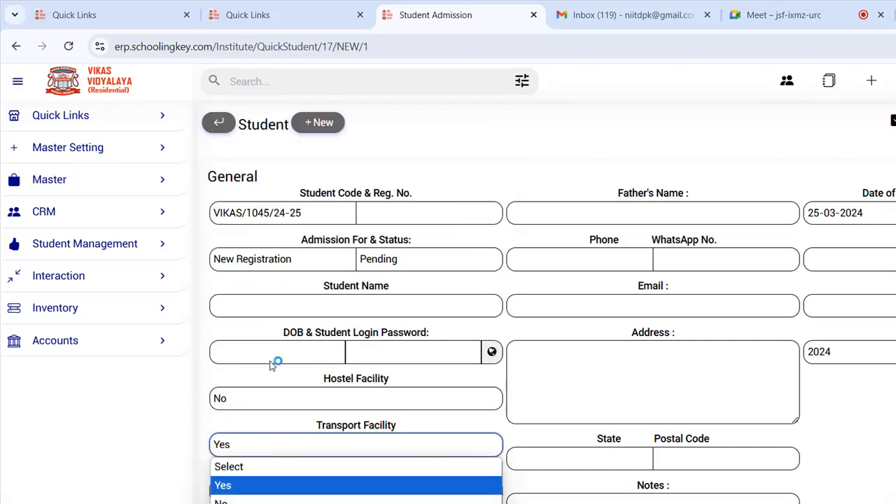
pyautogui.click(295, 500)
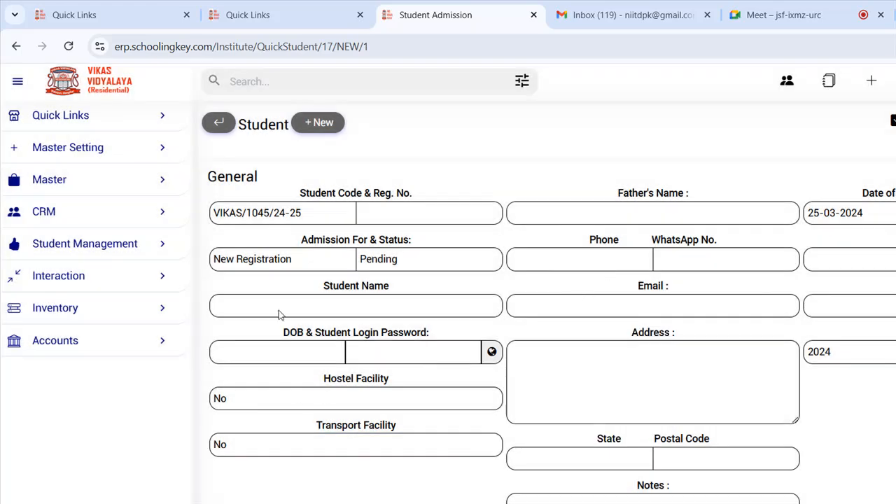
pyautogui.click(874, 103)
# - Go back to the Student Registration Summary and then to the home dashboard
pyautogui.click(179, 102)
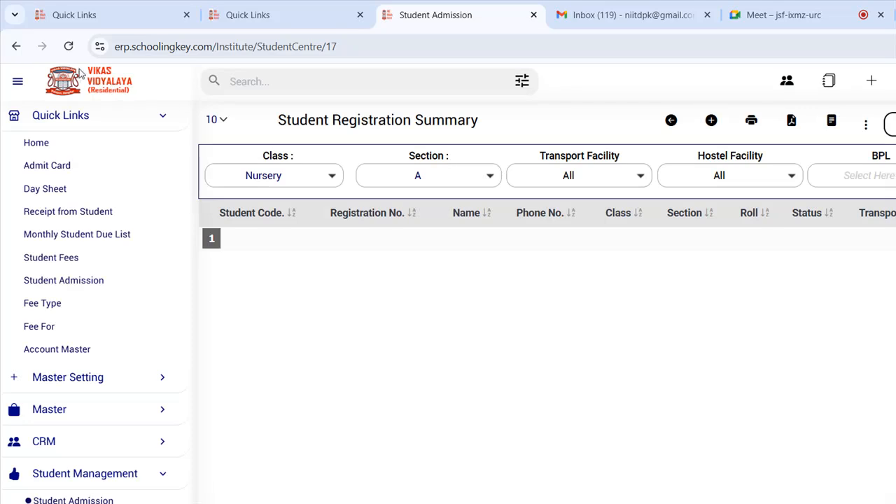
pyautogui.click(80, 72)
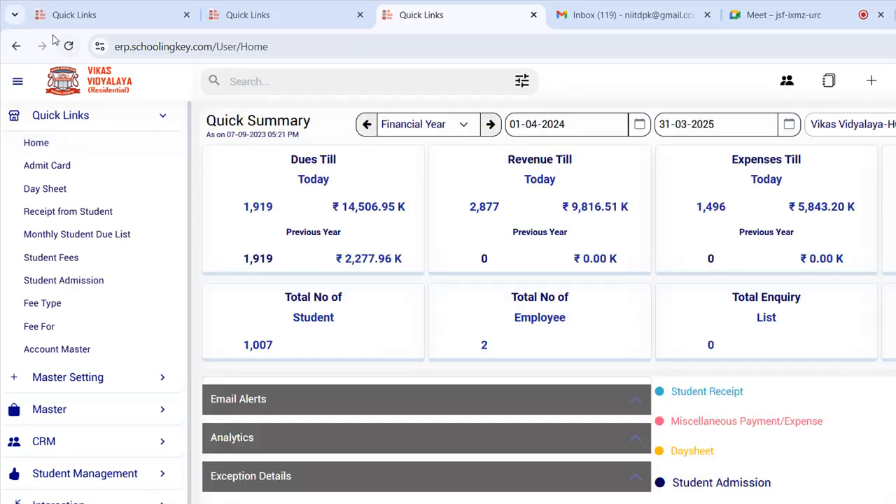
pyautogui.scroll(-1, 687, 328)
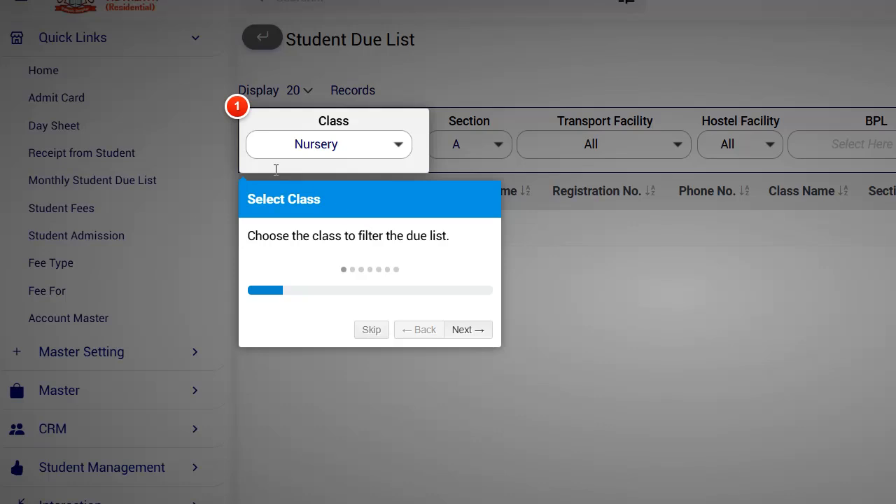
# - Step through the guided tour's section, transport, hostel and BPL steps to its end
pyautogui.moveTo(345, 236); pyautogui.dragTo(397, 236)
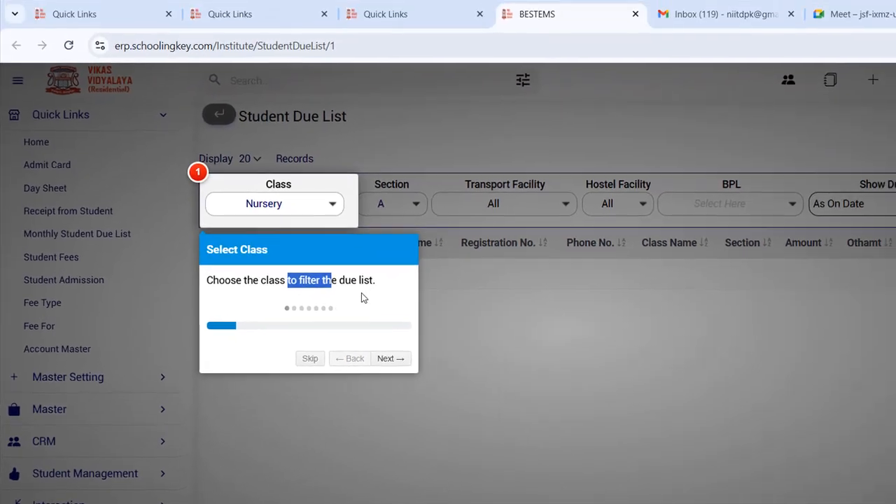
pyautogui.click(315, 298)
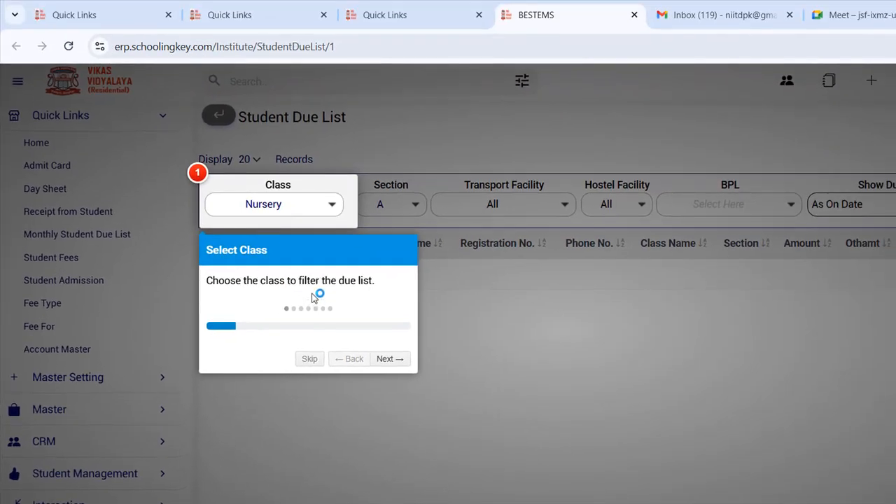
pyautogui.press('Right')
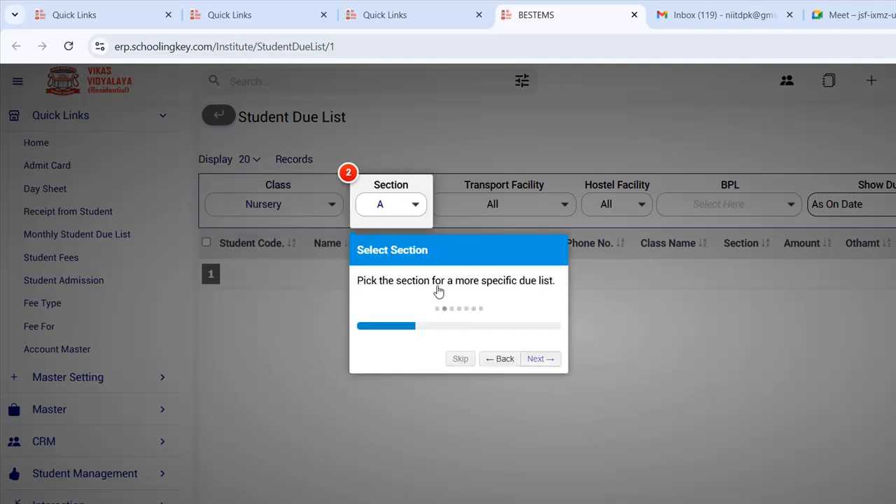
pyautogui.press('Right')
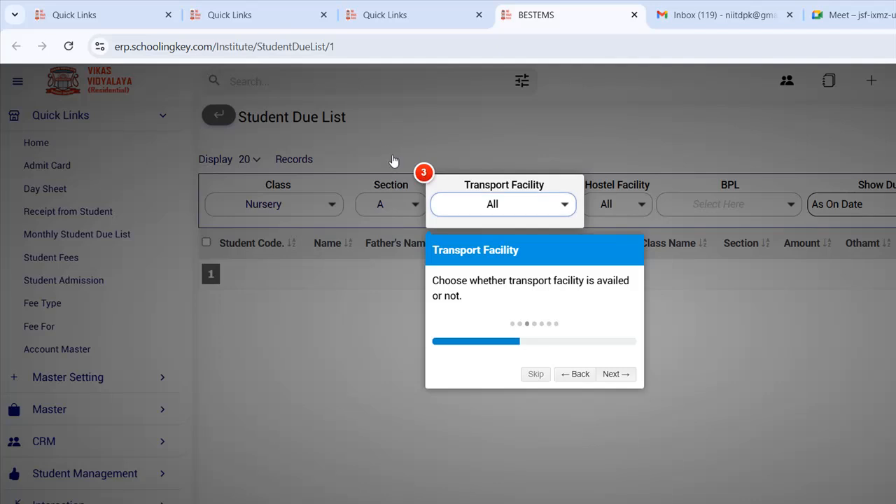
pyautogui.press('Right')
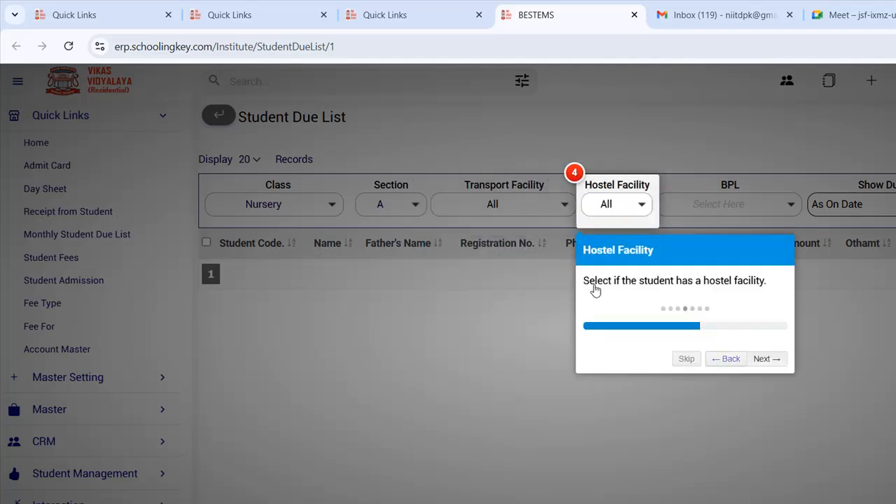
pyautogui.press('Right')
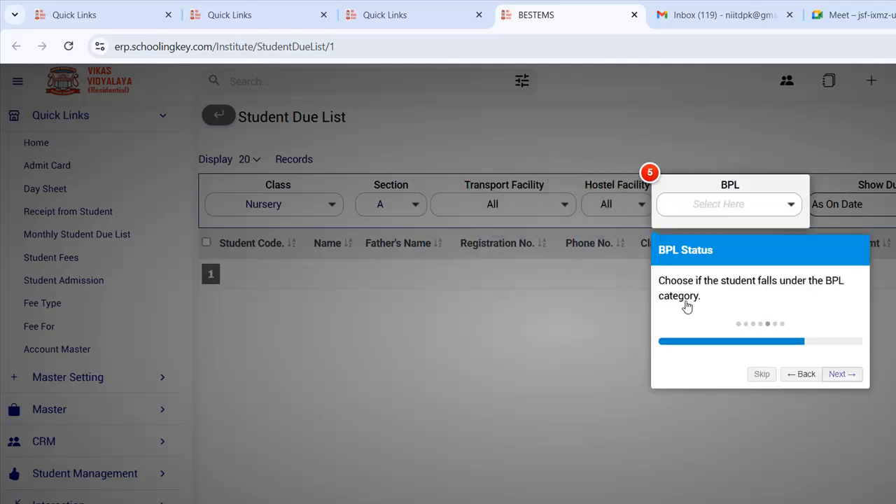
pyautogui.press('Right')
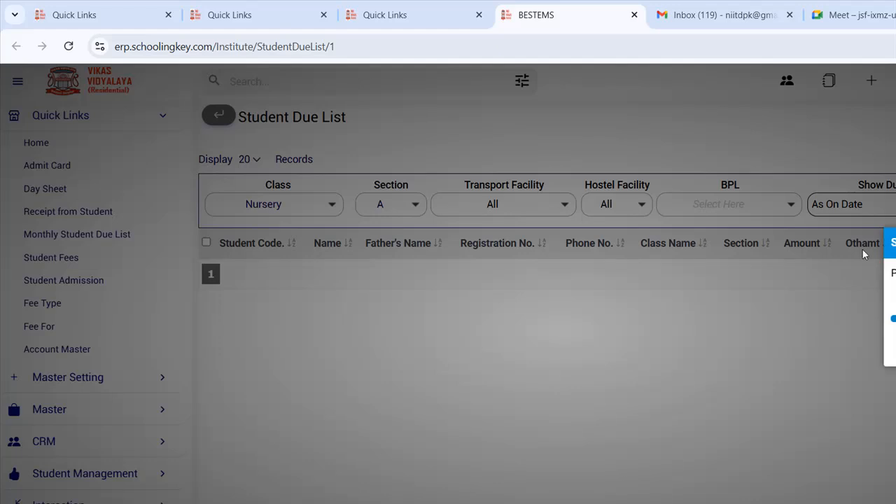
pyautogui.press('Right')
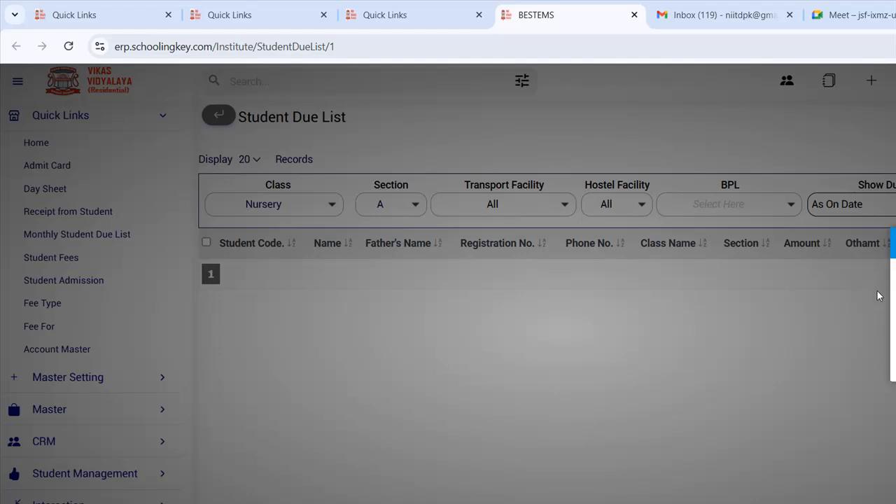
pyautogui.press('Right')
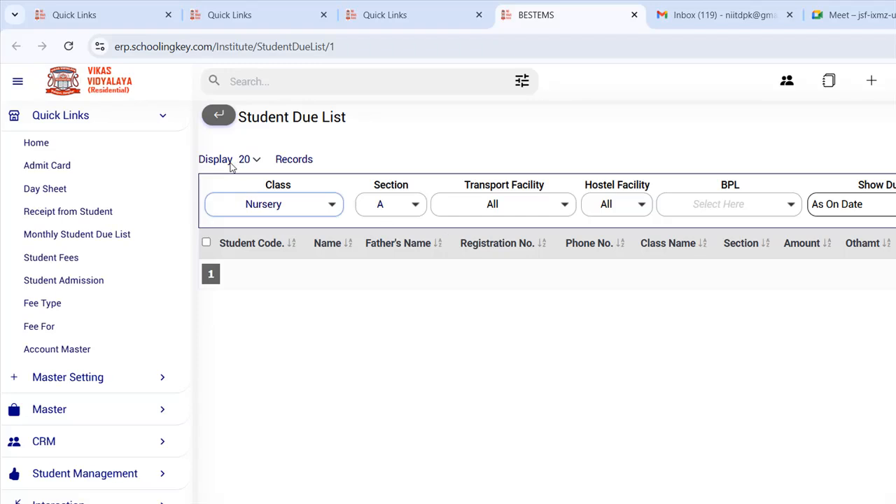
# - Set the class filter to Nursery and keep Transport Facility on All
pyautogui.click(208, 205)
pyautogui.click(396, 214)
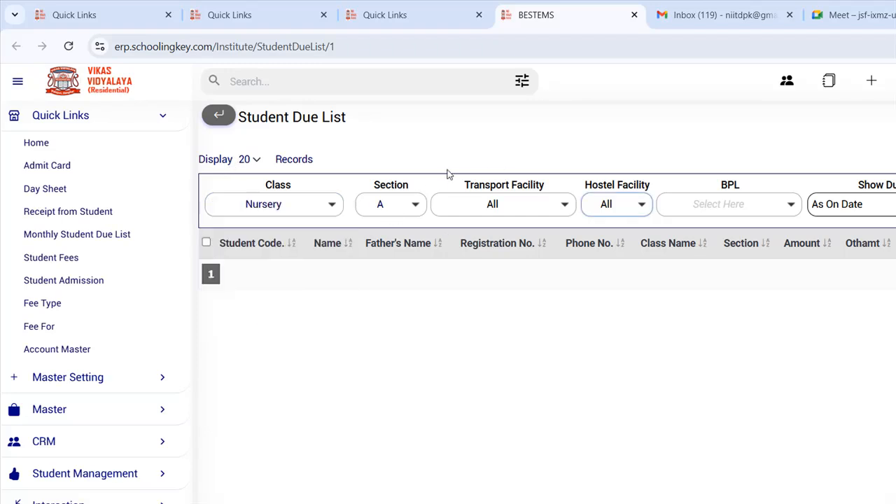
pyautogui.click(490, 177)
pyautogui.click(791, 169)
# - Load the dues and point out the first student's code, name, father's name and phone
pyautogui.click(873, 161)
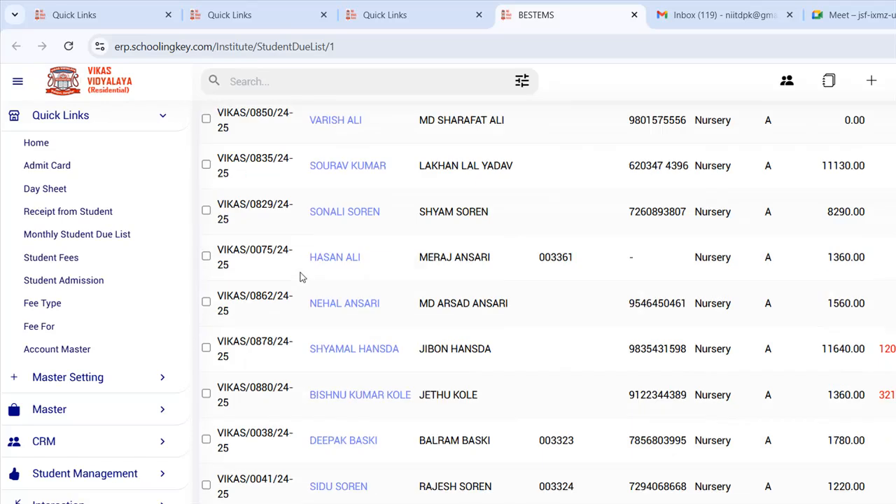
pyautogui.moveTo(226, 290); pyautogui.dragTo(240, 291)
pyautogui.click(371, 301)
pyautogui.moveTo(363, 298); pyautogui.dragTo(349, 299)
pyautogui.moveTo(422, 298); pyautogui.dragTo(451, 299)
pyautogui.moveTo(640, 295); pyautogui.dragTo(772, 294)
pyautogui.click(711, 294)
# - Point out the due amounts 0.00, 11130.00, 8290.00 and 1360.00 in the first rows
pyautogui.moveTo(845, 297); pyautogui.dragTo(868, 296)
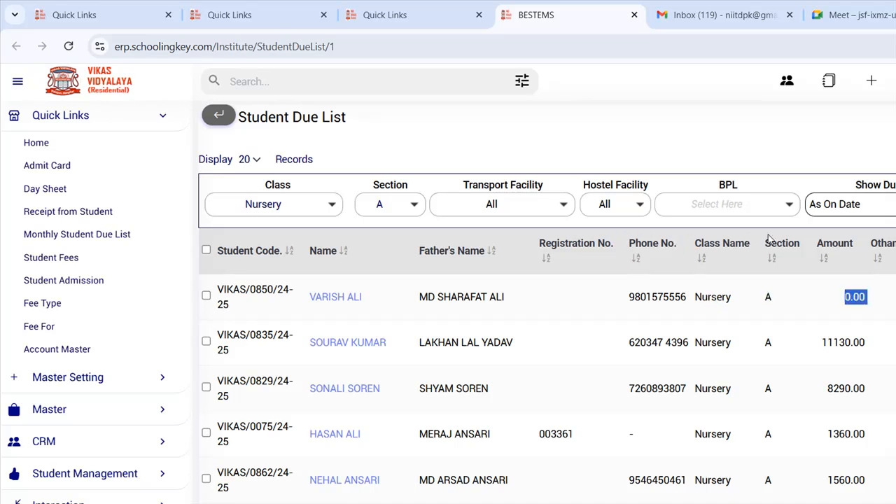
pyautogui.click(867, 297)
pyautogui.moveTo(821, 343); pyautogui.dragTo(866, 342)
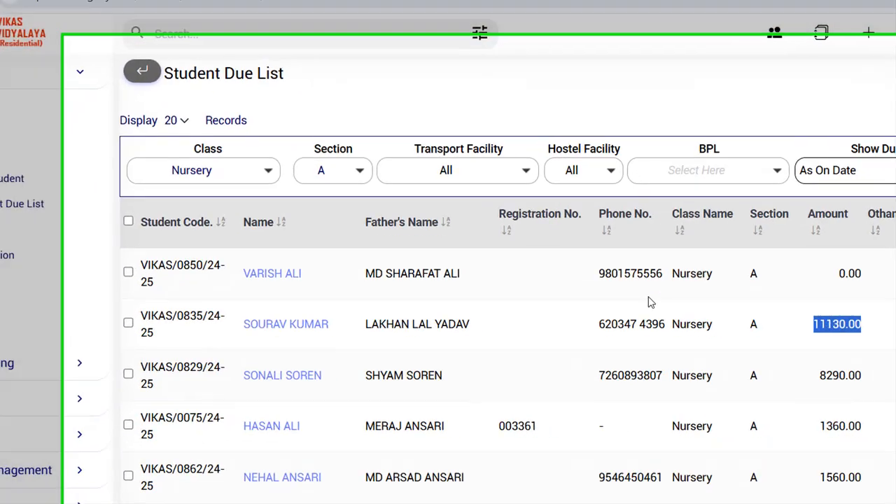
pyautogui.moveTo(826, 387); pyautogui.dragTo(867, 388)
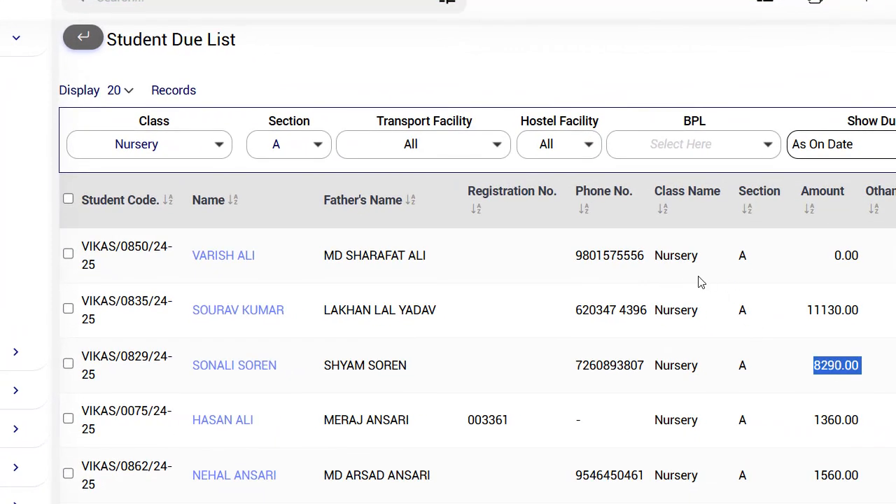
pyautogui.moveTo(814, 420); pyautogui.dragTo(859, 420)
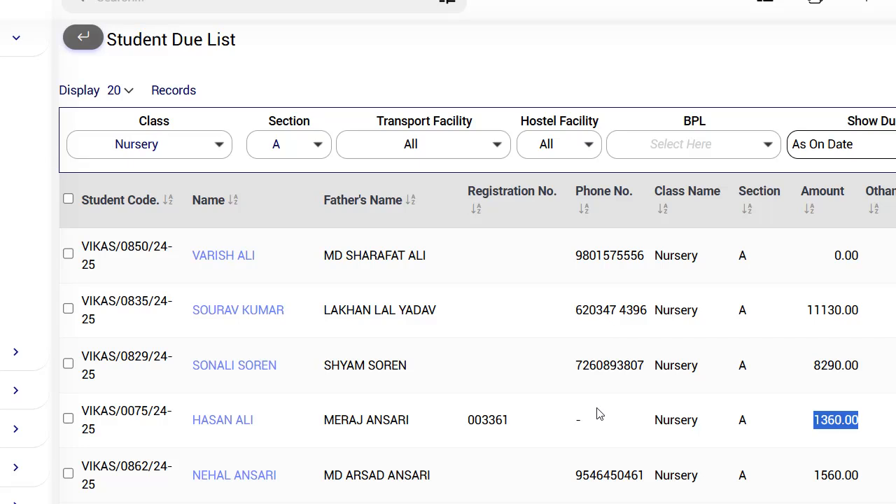
pyautogui.click(229, 405)
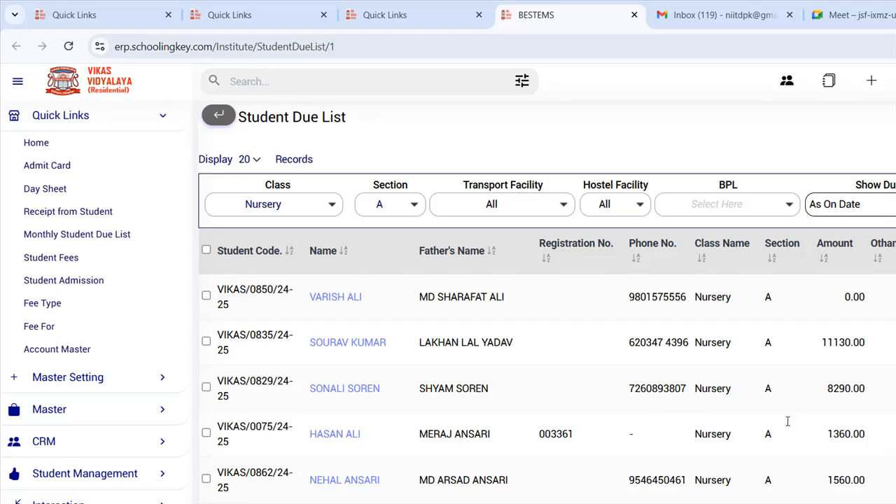
pyautogui.scroll(-3, 785, 417)
pyautogui.scroll(-5, 616, 314)
pyautogui.scroll(8, 633, 260)
# - Tick all 20 students and start a WhatsApp message, briefly trying Email and SMS first
pyautogui.click(206, 250)
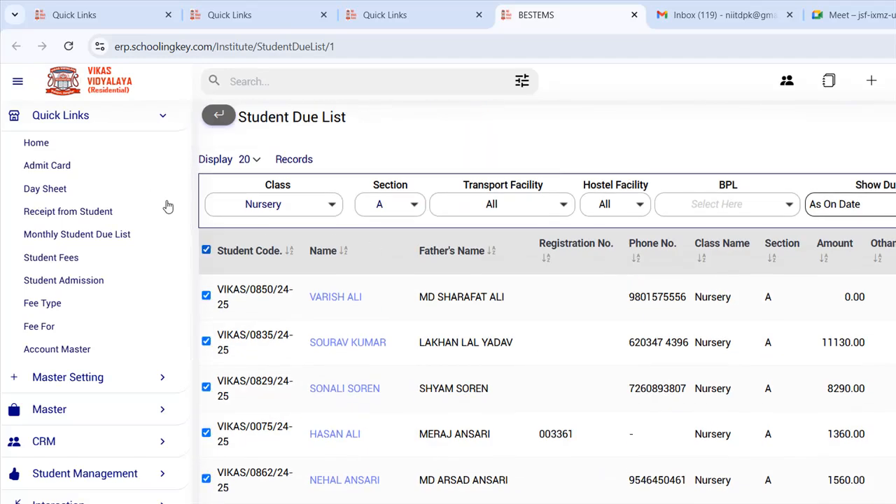
pyautogui.click(812, 96)
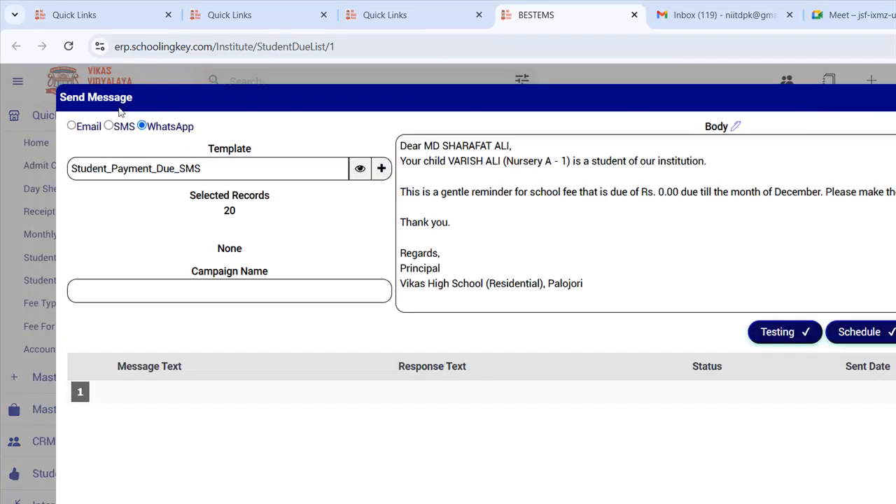
pyautogui.click(72, 125)
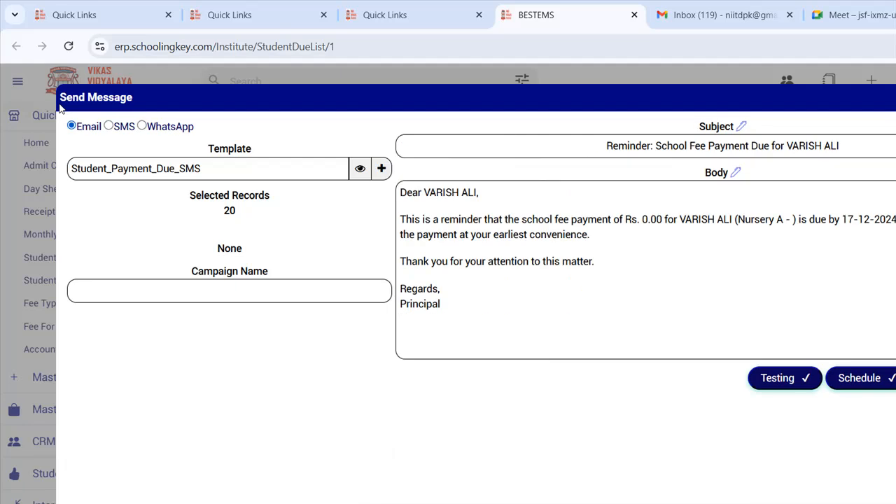
pyautogui.click(108, 126)
pyautogui.click(141, 126)
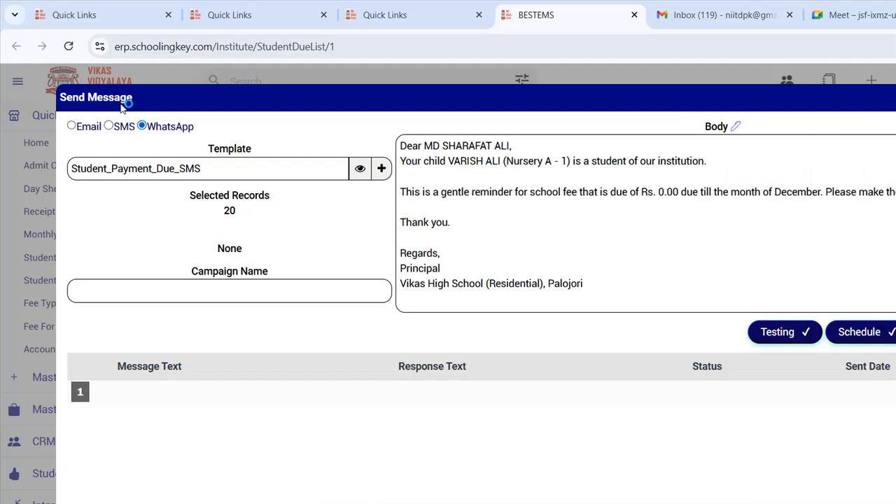
# - Keep Student_Payment_Due_SMS as the message template
pyautogui.click(169, 167)
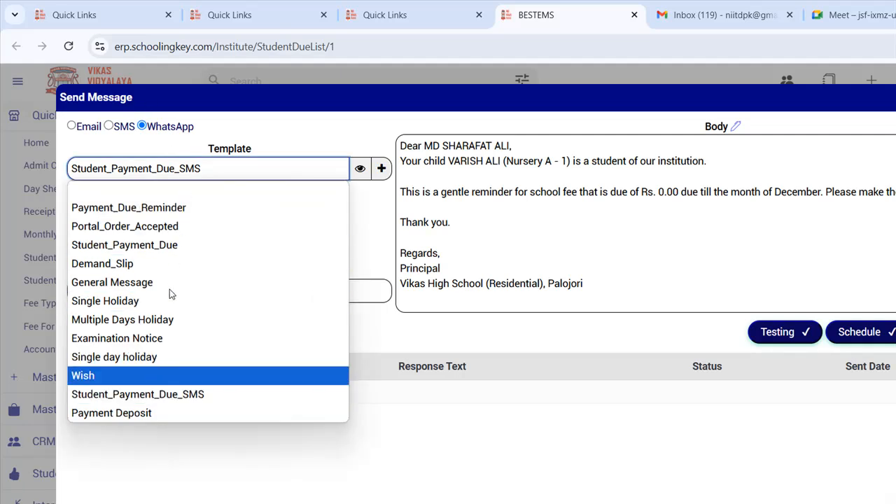
pyautogui.press('Down')
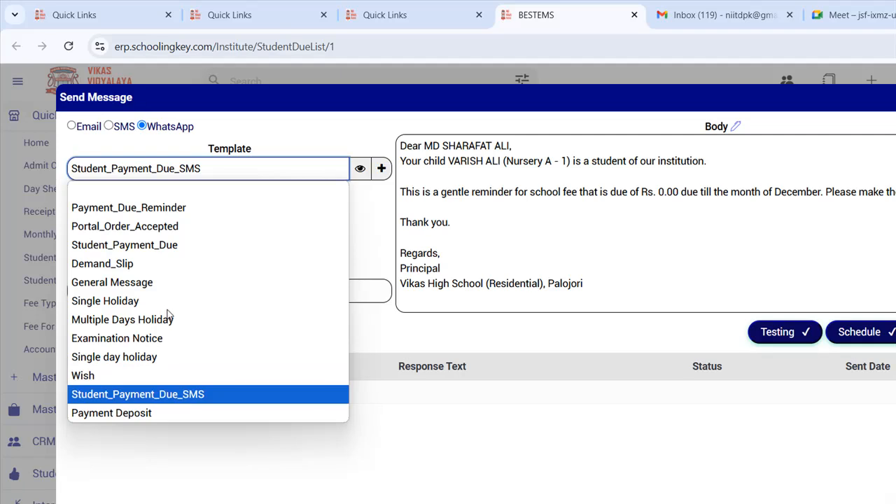
pyautogui.press('Up')
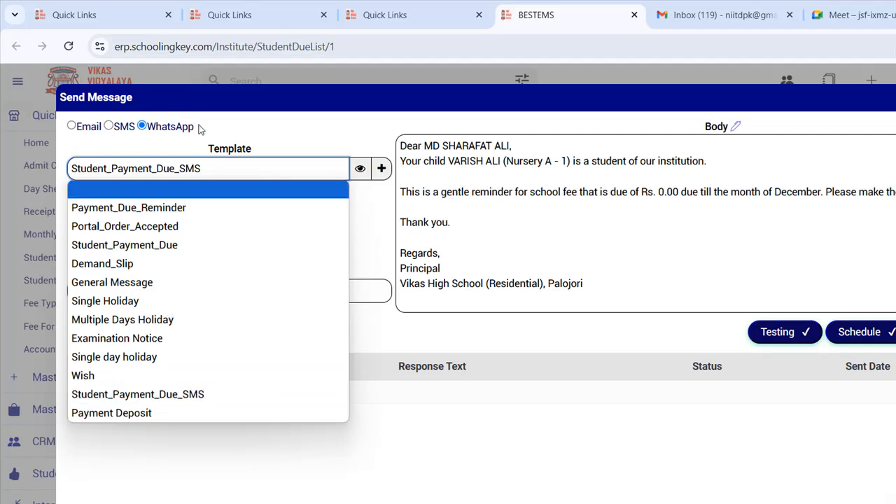
pyautogui.click(202, 125)
# - Edit the reminder body, deleting the English text and reviewing the Hindi version
pyautogui.click(434, 164)
pyautogui.hotkey('shift', 'Down')
pyautogui.hotkey('shift', 'Down')
pyautogui.hotkey('shift', 'Down')
pyautogui.hotkey('shift', 'Down')
pyautogui.hotkey('shift', 'Down')
pyautogui.hotkey('shift', 'Down')
pyautogui.hotkey('shift', 'Down')
pyautogui.hotkey('shift', 'Down')
pyautogui.hotkey('shift', 'Down')
pyautogui.hotkey('shift', 'Down')
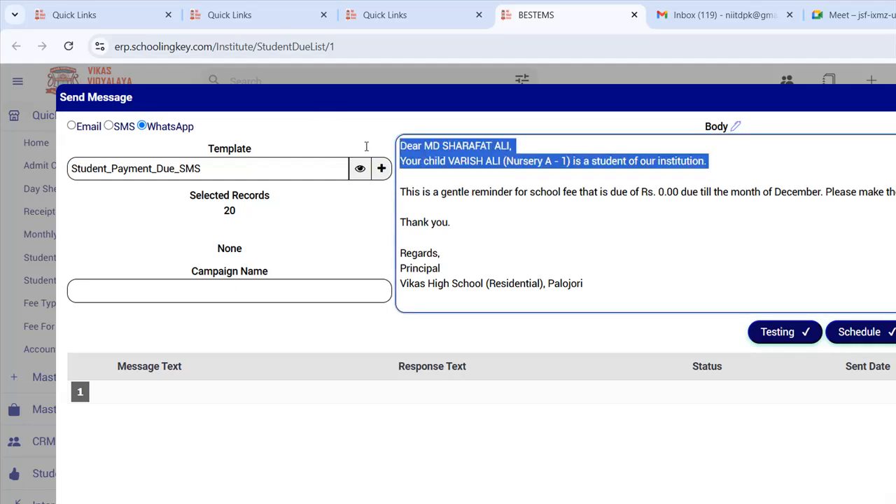
pyautogui.scroll(-3, 498, 201)
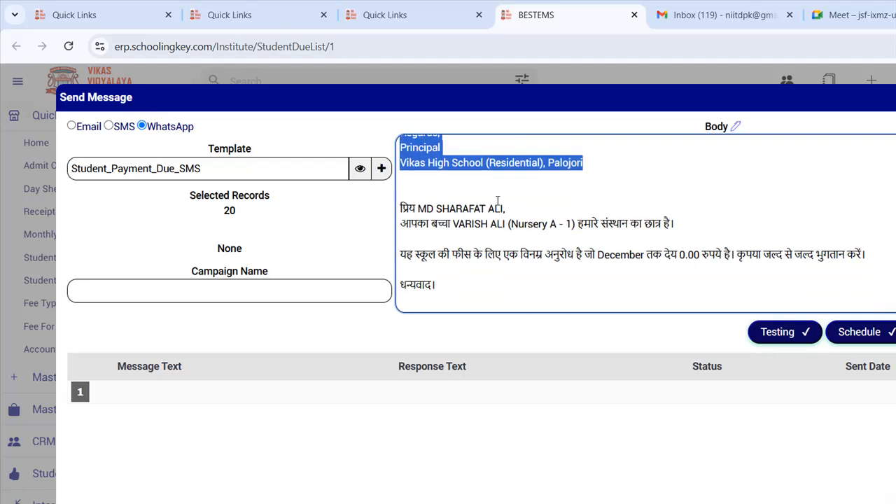
pyautogui.press('Delete')
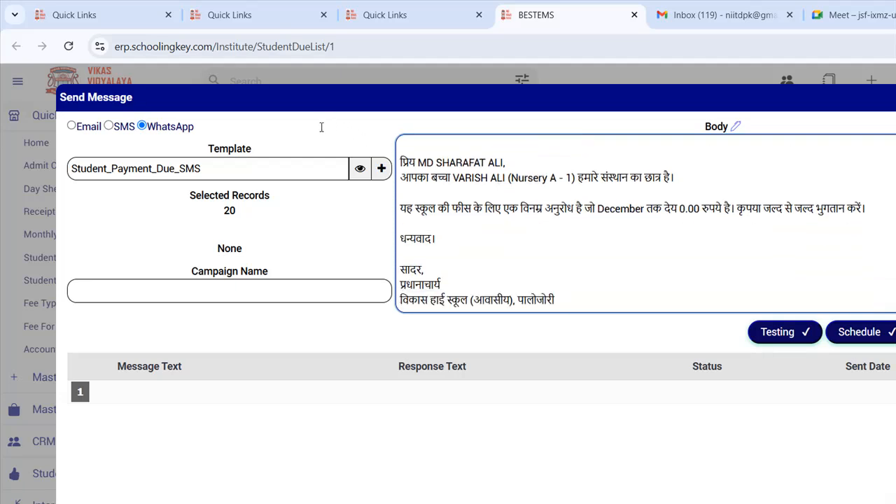
pyautogui.hotkey('shift', 'Down')
pyautogui.hotkey('shift', 'Down')
pyautogui.hotkey('shift', 'Down')
pyautogui.hotkey('shift', 'Down')
pyautogui.hotkey('shift', 'Down')
pyautogui.hotkey('shift', 'Down')
pyautogui.hotkey('shift', 'Down')
pyautogui.hotkey('shift', 'Down')
pyautogui.hotkey('shift', 'Down')
pyautogui.hotkey('shift', 'Down')
pyautogui.click(509, 205)
pyautogui.scroll(2, 507, 199)
pyautogui.hotkey('shift', 'Up')
pyautogui.hotkey('shift', 'Up')
pyautogui.hotkey('shift', 'Up')
pyautogui.hotkey('shift', 'Up')
pyautogui.hotkey('shift', 'Up')
pyautogui.hotkey('shift', 'Up')
pyautogui.hotkey('shift', 'Up')
pyautogui.hotkey('shift', 'Up')
pyautogui.hotkey('shift', 'Up')
pyautogui.hotkey('shift', 'Up')
pyautogui.hotkey('shift', 'Up')
pyautogui.hotkey('shift', 'Up')
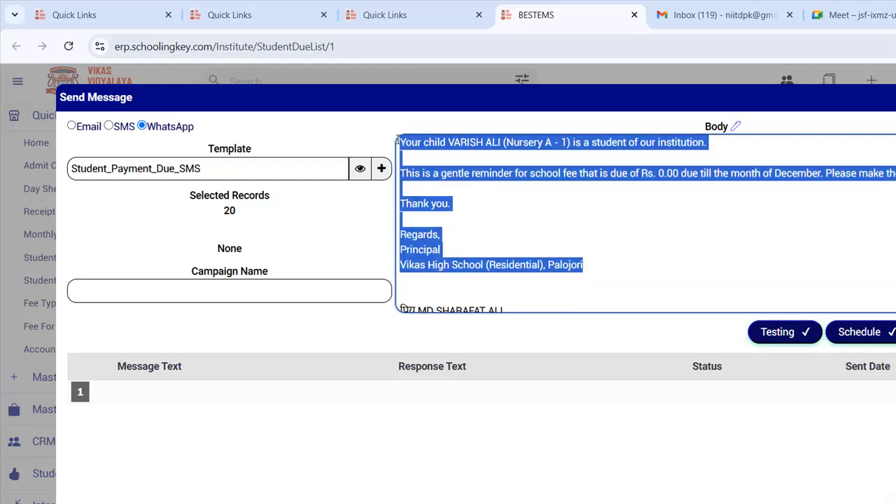
pyautogui.press('Delete')
pyautogui.hotkey('shift', 'Down')
pyautogui.hotkey('shift', 'Down')
pyautogui.hotkey('shift', 'Down')
pyautogui.hotkey('shift', 'Down')
pyautogui.hotkey('shift', 'Down')
pyautogui.hotkey('shift', 'Down')
pyautogui.hotkey('shift', 'Down')
pyautogui.hotkey('shift', 'Down')
pyautogui.hotkey('shift', 'Down')
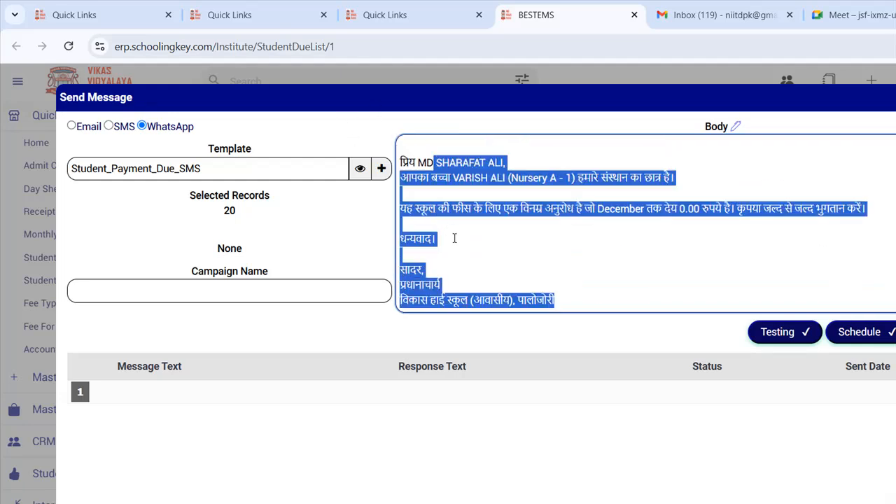
pyautogui.click(463, 231)
pyautogui.scroll(-2, 463, 230)
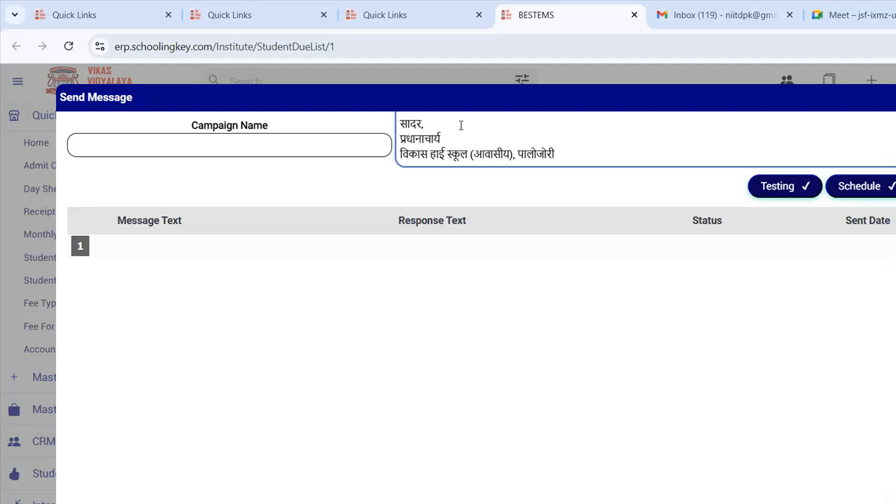
pyautogui.scroll(2, 461, 125)
pyautogui.scroll(4, 539, 133)
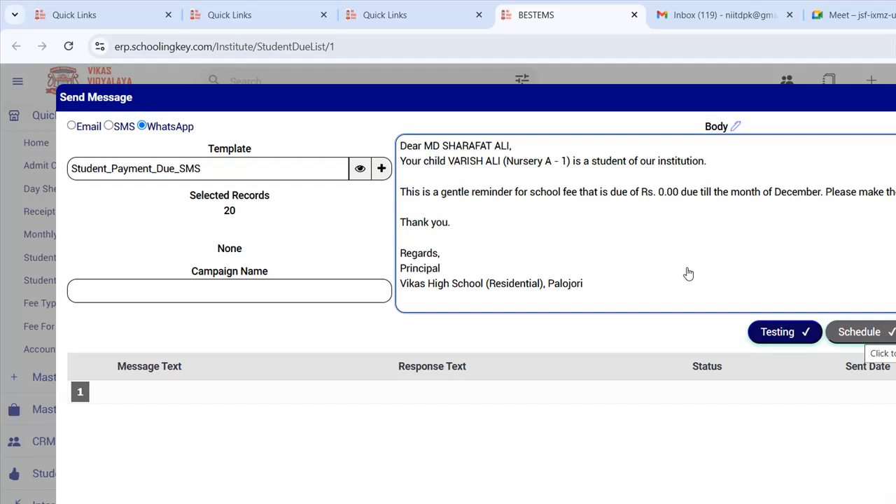
# - Close the Send Message dialog unsent and scroll the due list back up
pyautogui.click(850, 80)
pyautogui.scroll(-1, 423, 318)
pyautogui.scroll(1, 423, 318)
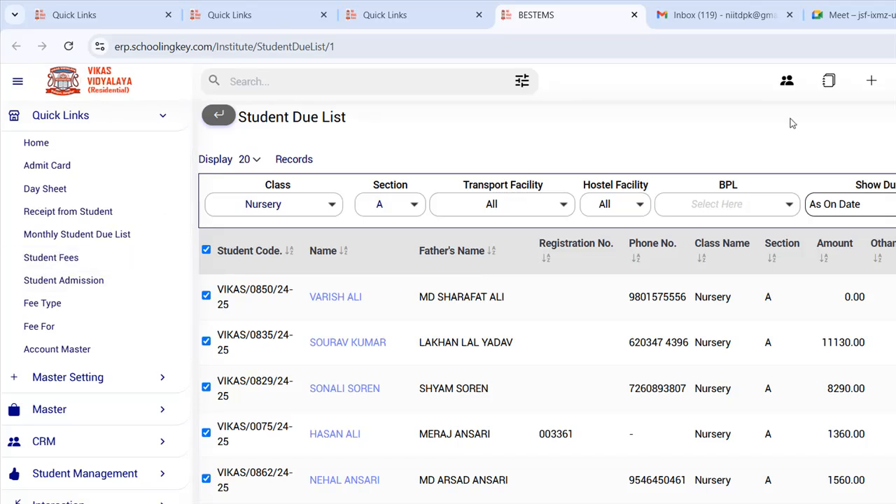
# - Dismiss the failed due summary report and generate demand slips for the ticked students
pyautogui.click(787, 80)
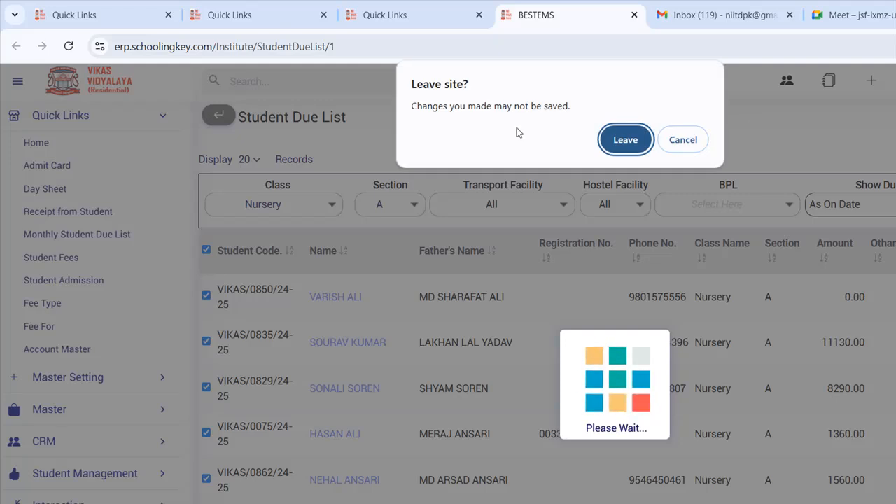
pyautogui.press('Return')
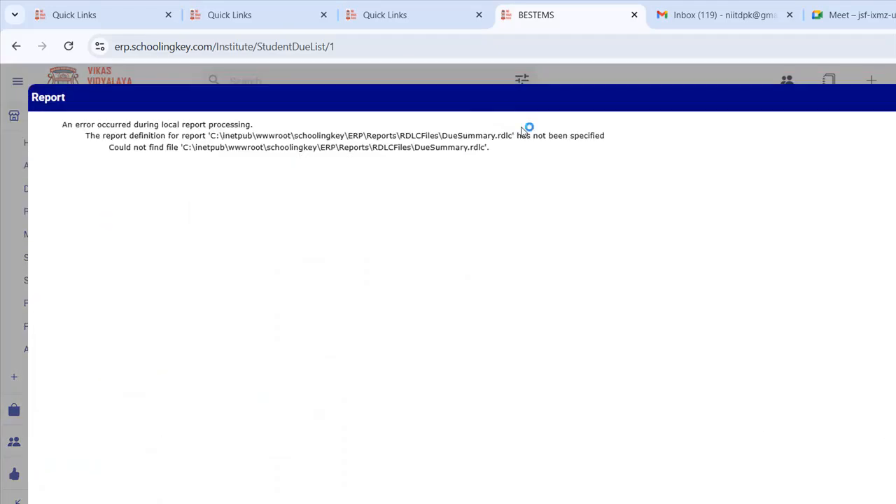
pyautogui.click(864, 82)
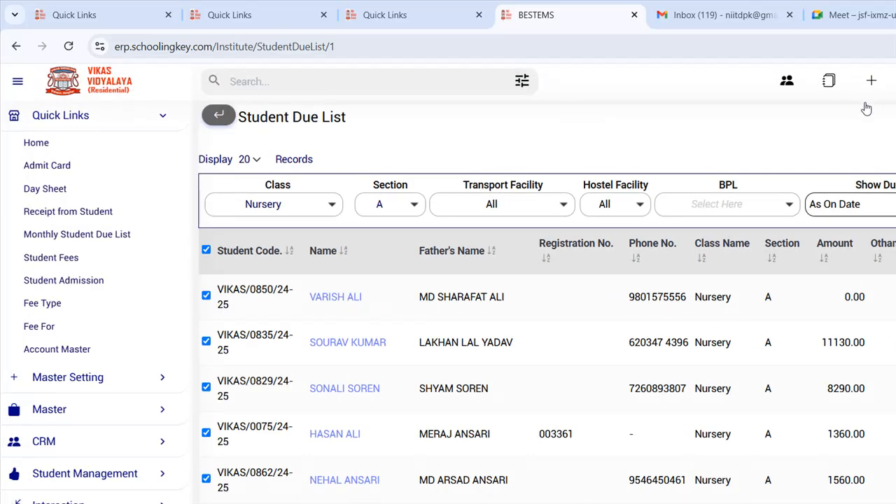
pyautogui.click(844, 119)
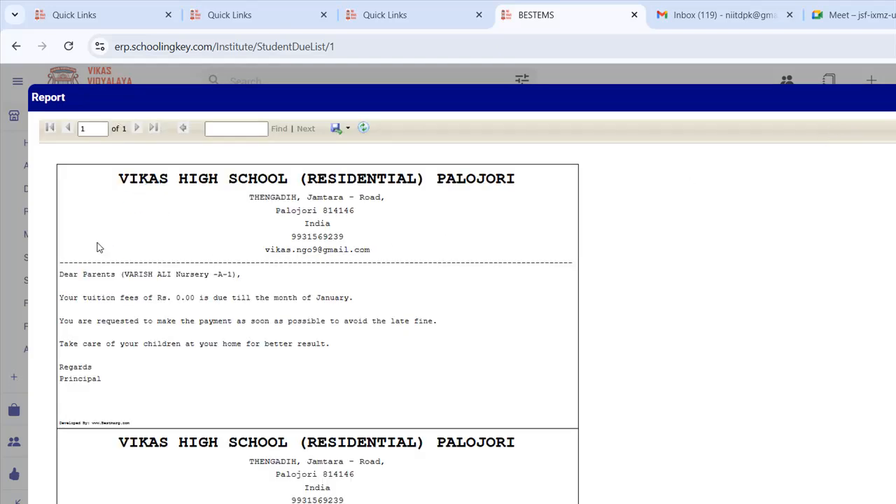
# - Open the demand slips as a PDF enlarged to 150%
pyautogui.click(812, 142)
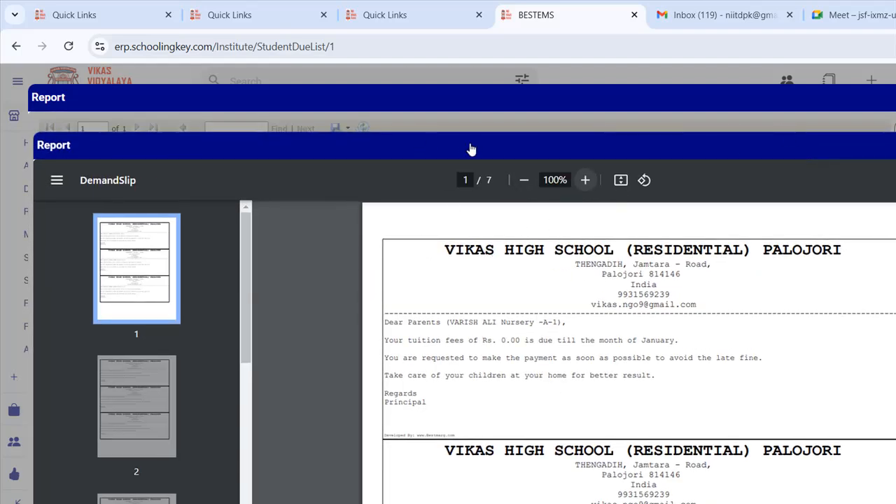
pyautogui.click(585, 180)
pyautogui.click(585, 180)
pyautogui.click(585, 180)
pyautogui.scroll(-1, 461, 289)
pyautogui.scroll(-1, 460, 289)
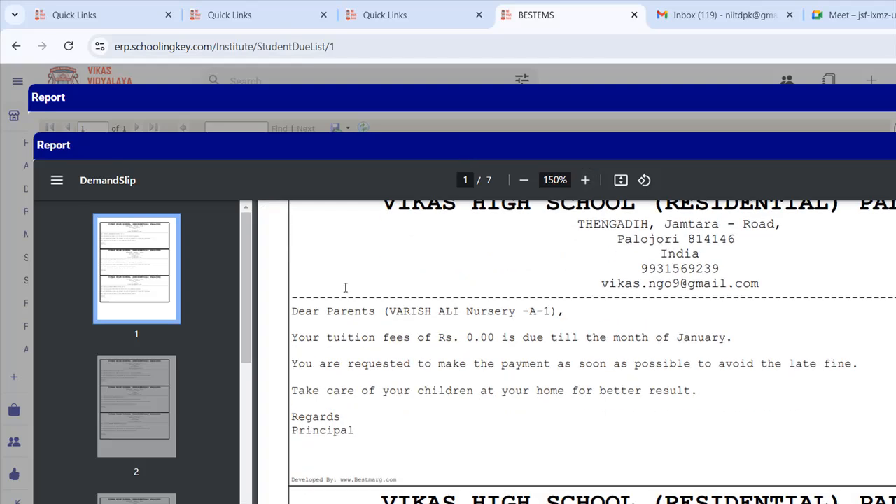
# - Read the first letter's greeting, tuition due and payment request, then close both report windows
pyautogui.moveTo(245, 254); pyautogui.dragTo(438, 242)
pyautogui.moveTo(301, 278); pyautogui.dragTo(510, 281)
pyautogui.click(474, 309)
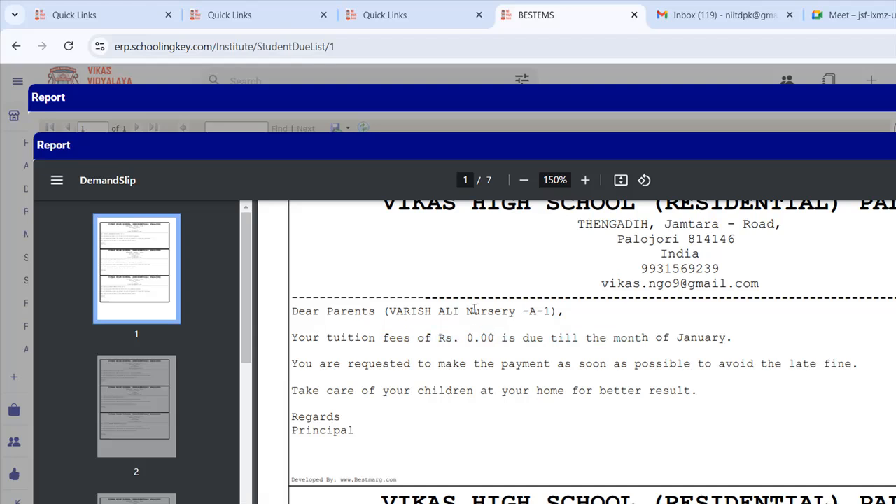
pyautogui.moveTo(353, 295); pyautogui.dragTo(674, 294)
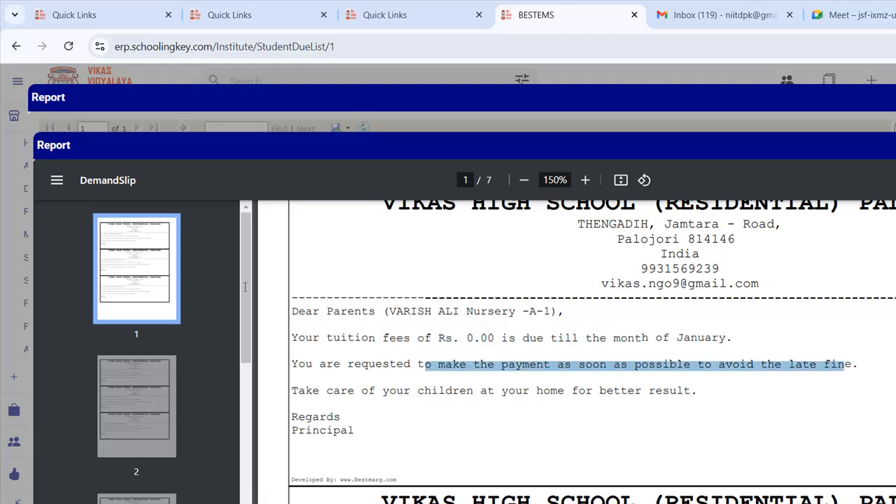
pyautogui.moveTo(292, 308); pyautogui.dragTo(296, 353)
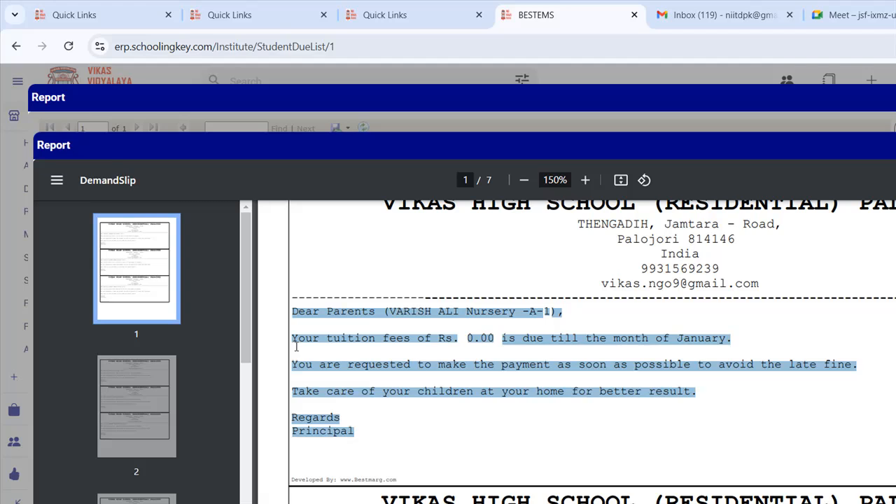
pyautogui.click(576, 288)
pyautogui.click(858, 119)
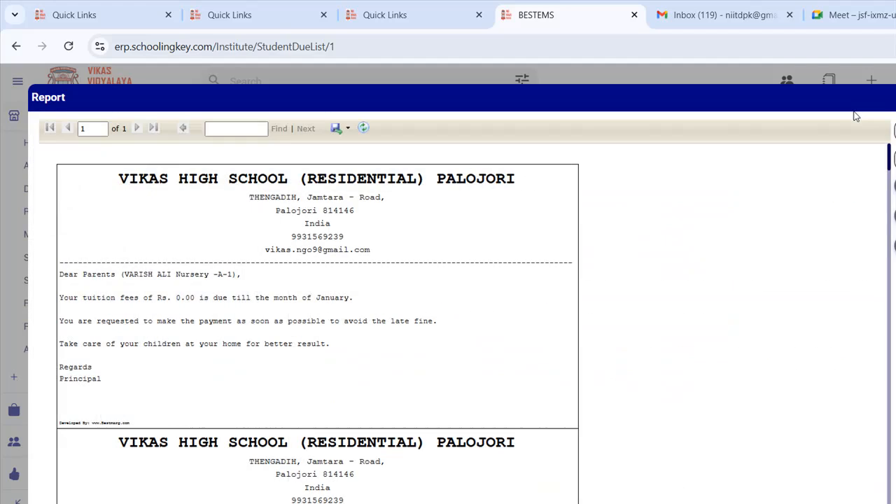
pyautogui.click(866, 87)
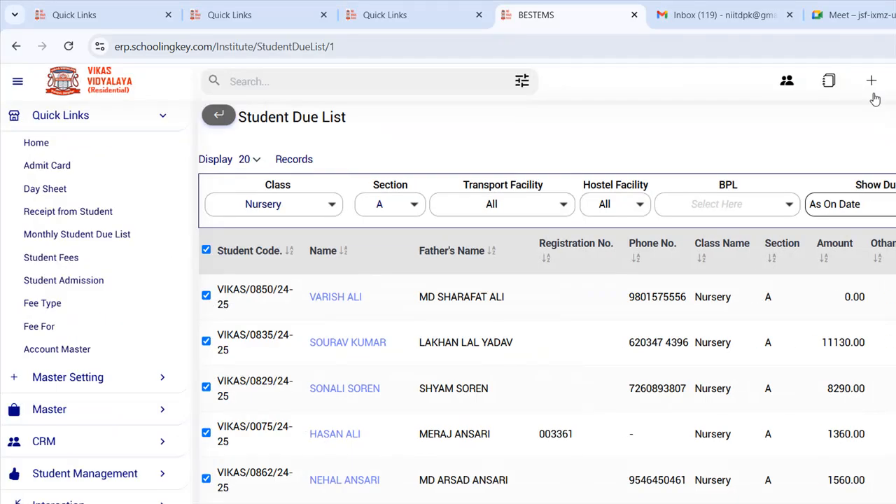
pyautogui.click(849, 133)
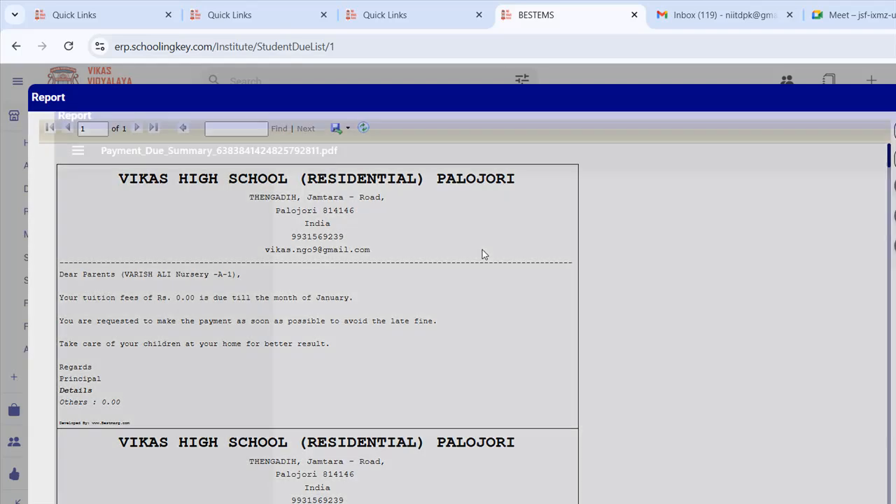
pyautogui.scroll(-2, 482, 250)
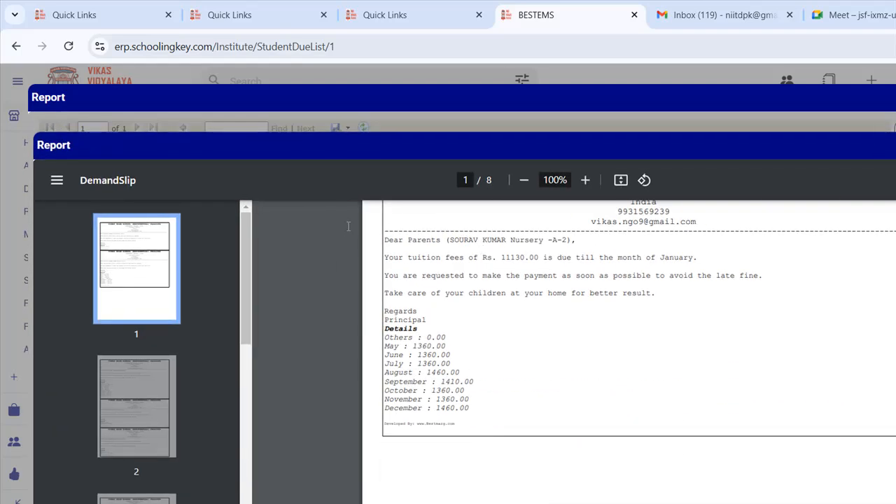
pyautogui.hotkey('ctrl', '=')
pyautogui.hotkey('ctrl', '=')
pyautogui.hotkey('ctrl', '=')
pyautogui.hotkey('ctrl', '=')
pyautogui.scroll(-2, 315, 268)
pyautogui.scroll(2, 354, 248)
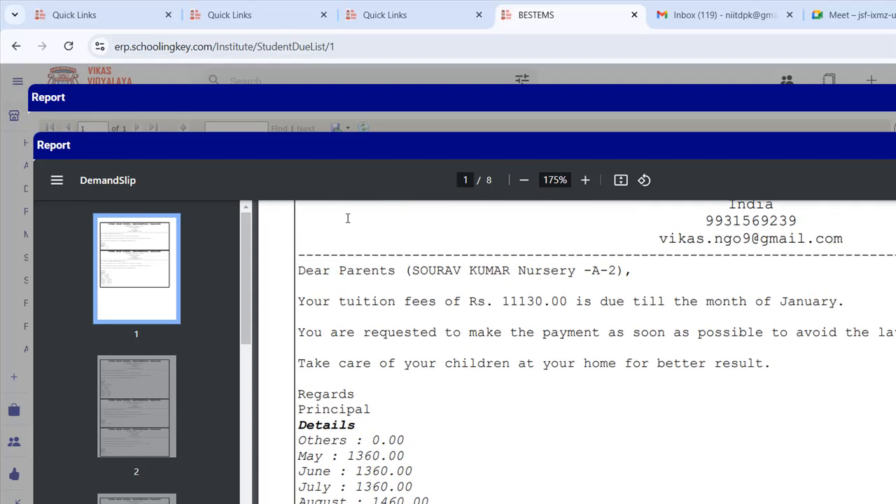
pyautogui.moveTo(471, 217); pyautogui.dragTo(502, 215)
pyautogui.moveTo(399, 241); pyautogui.dragTo(455, 242)
pyautogui.scroll(-1, 313, 295)
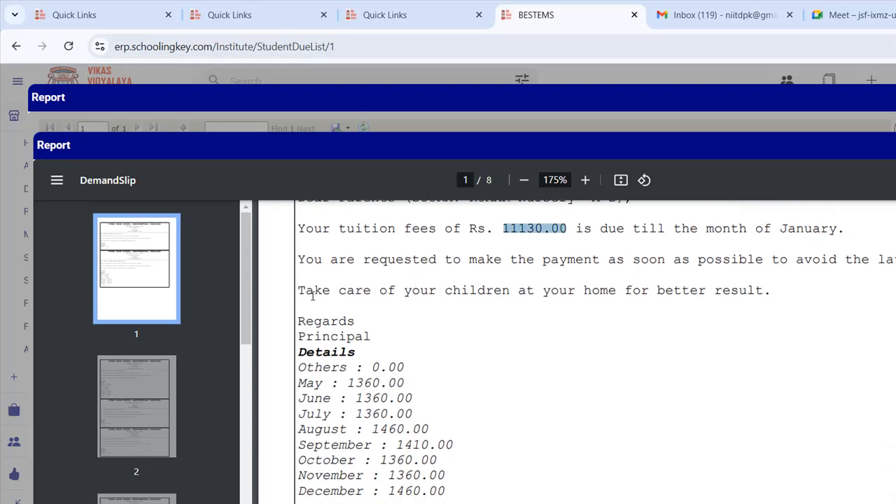
pyautogui.moveTo(300, 367); pyautogui.dragTo(445, 476)
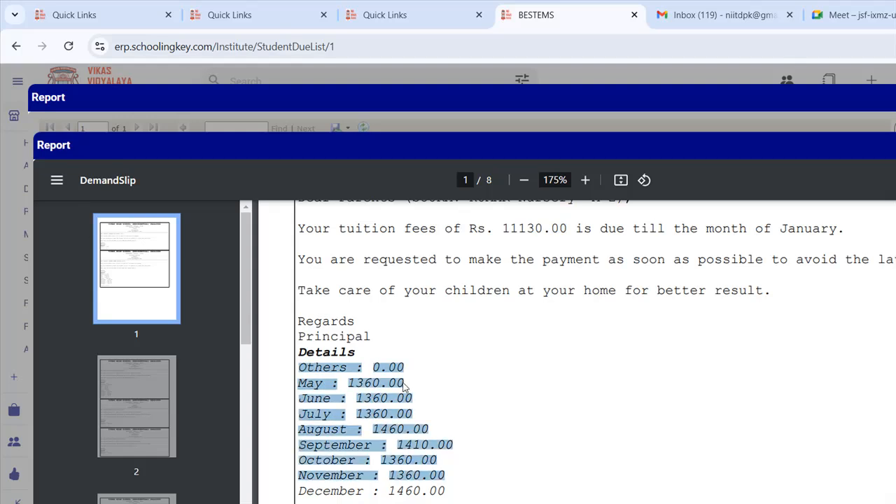
pyautogui.click(403, 387)
pyautogui.moveTo(348, 383); pyautogui.dragTo(405, 415)
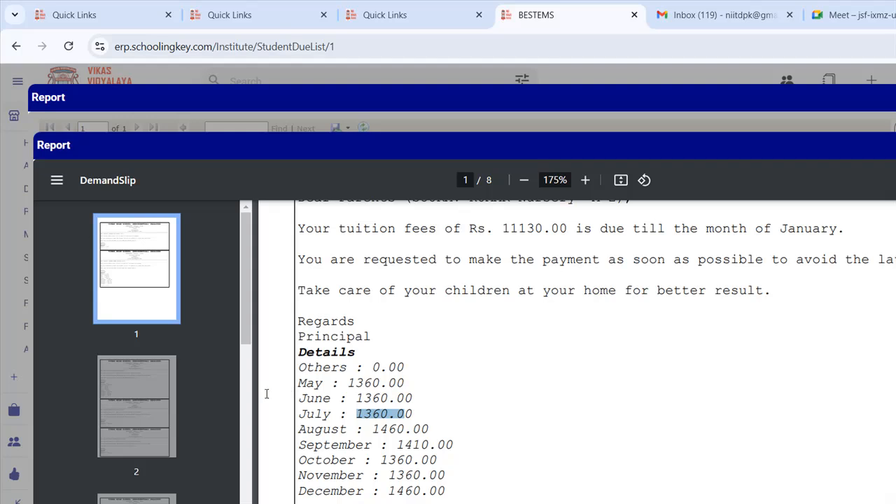
pyautogui.moveTo(389, 490); pyautogui.dragTo(445, 491)
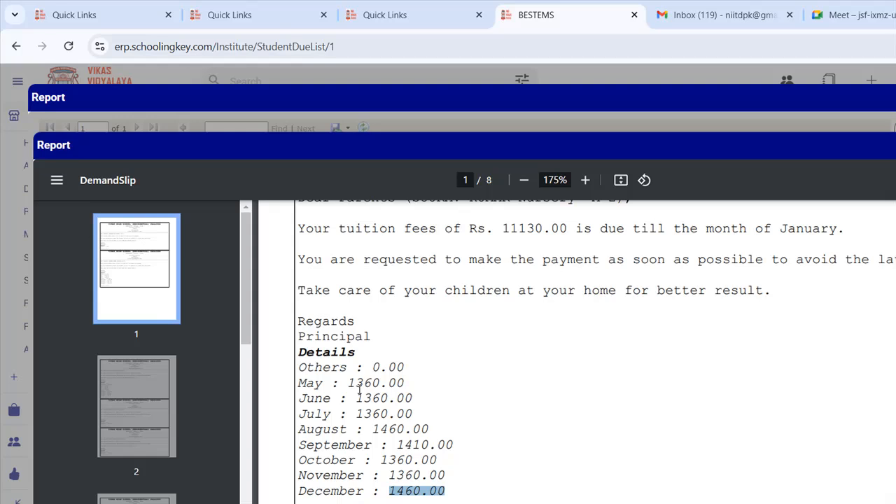
pyautogui.moveTo(297, 365); pyautogui.dragTo(445, 491)
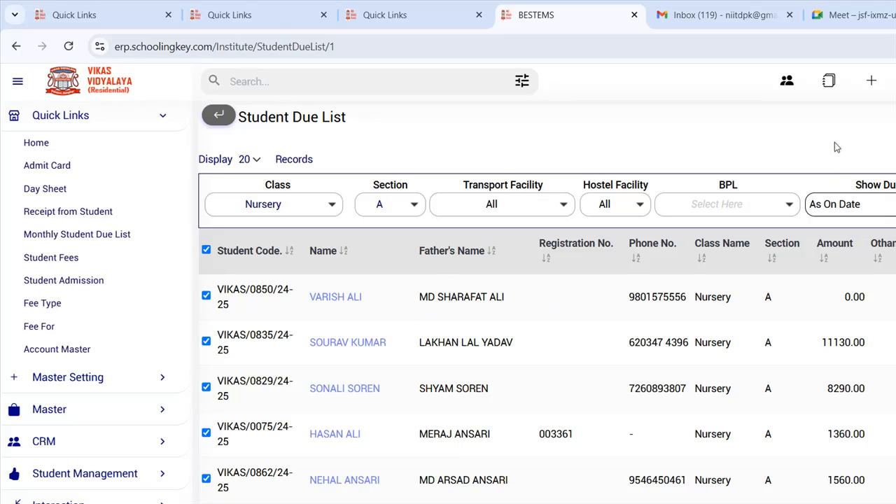
# - Export the due list as StudentDueList.xlsx to the Desktop and open the download
pyautogui.moveTo(514, 232); pyautogui.dragTo(536, 302)
pyautogui.click(538, 315)
pyautogui.click(846, 99)
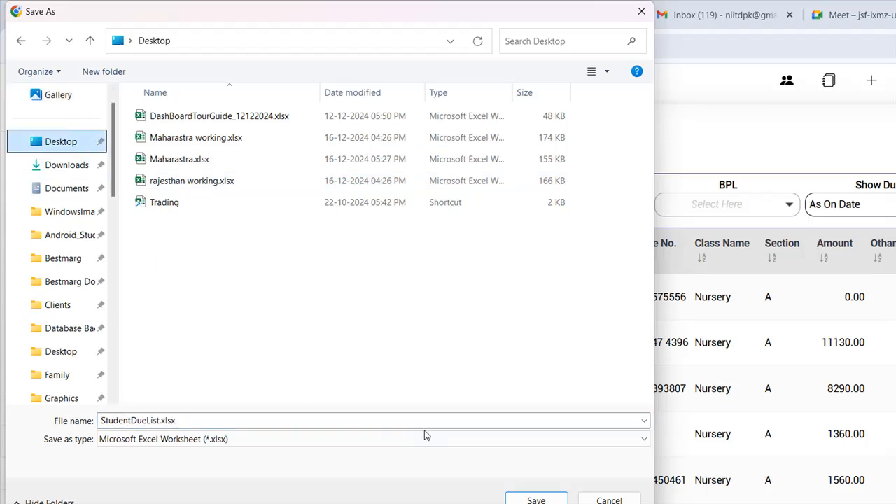
pyautogui.press('Return')
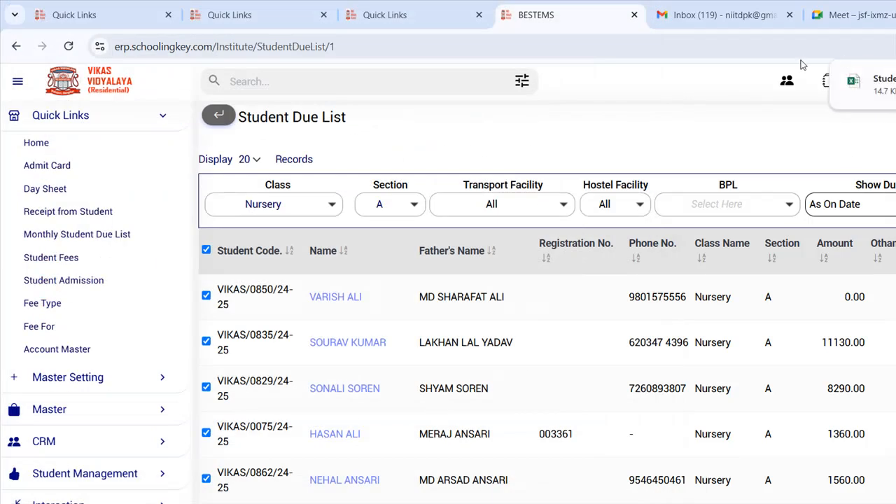
pyautogui.click(813, 73)
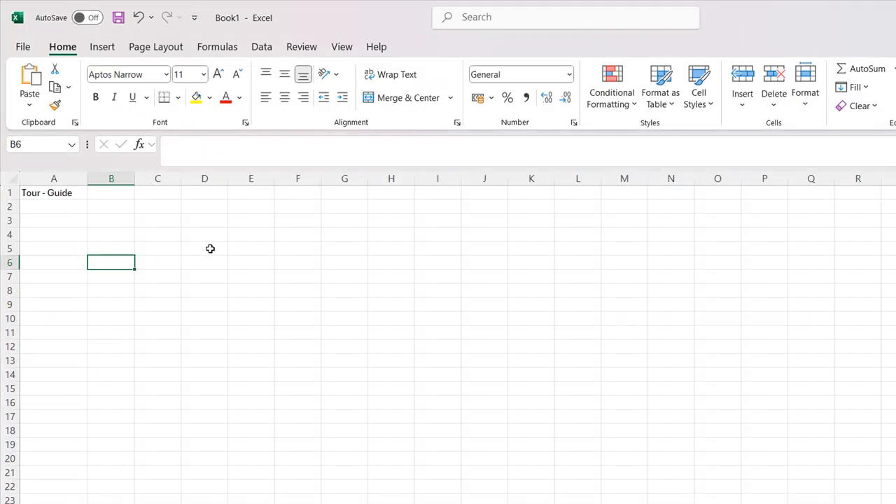
# - Enable editing in StudentDueList.xlsx, scan columns A through AL, then close it and Book1
pyautogui.click(250, 305)
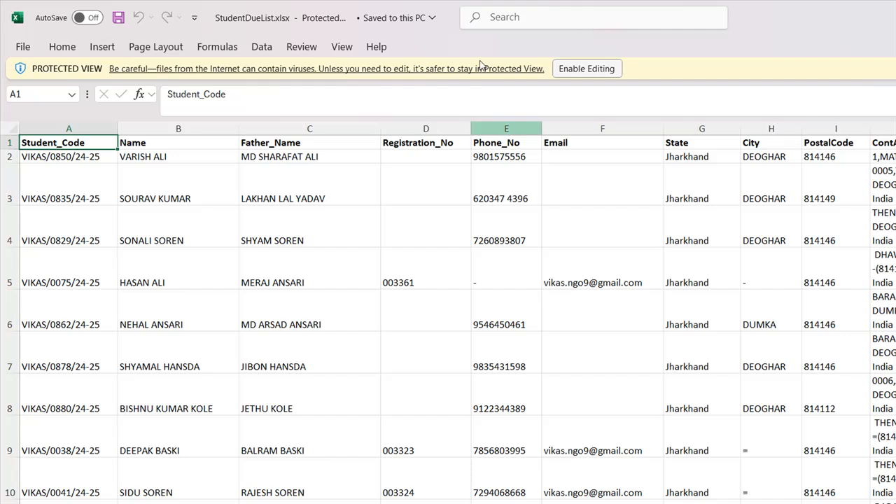
pyautogui.click(587, 68)
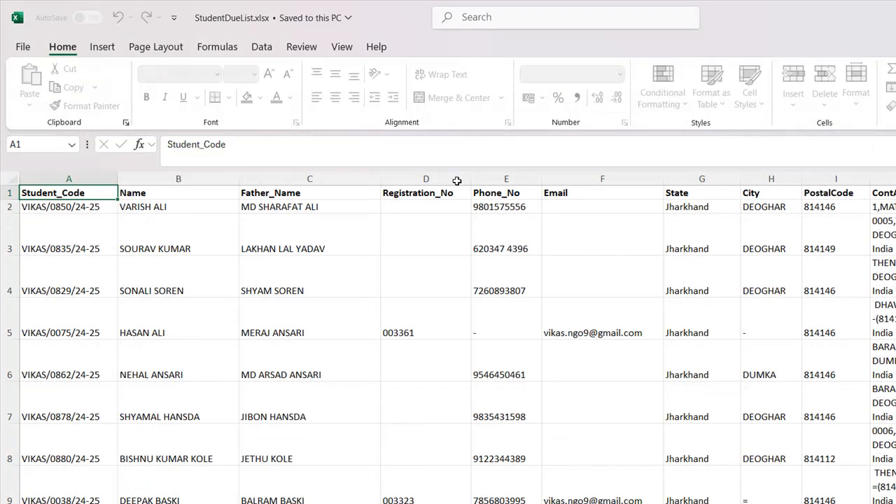
pyautogui.moveTo(94, 179); pyautogui.dragTo(611, 459)
pyautogui.hscroll(5, 610, 453)
pyautogui.moveTo(323, 214); pyautogui.dragTo(895, 269)
pyautogui.click(873, 330)
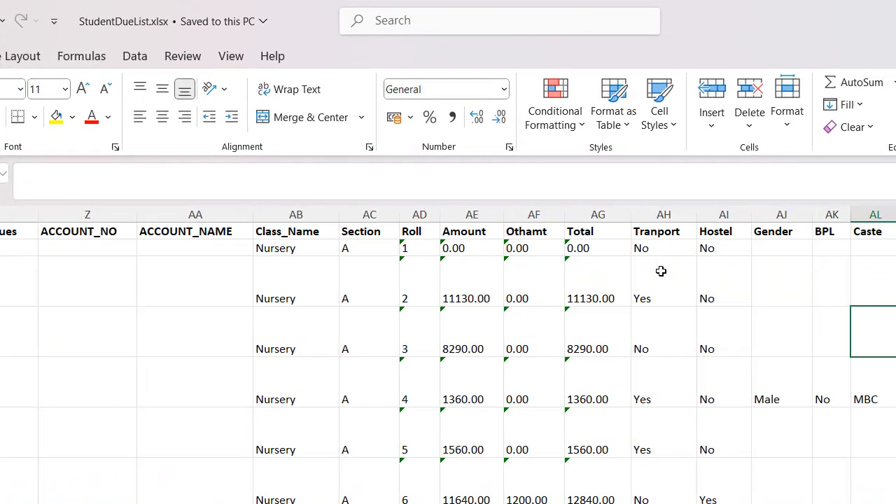
pyautogui.scroll(-3, 660, 271)
pyautogui.click(873, 13)
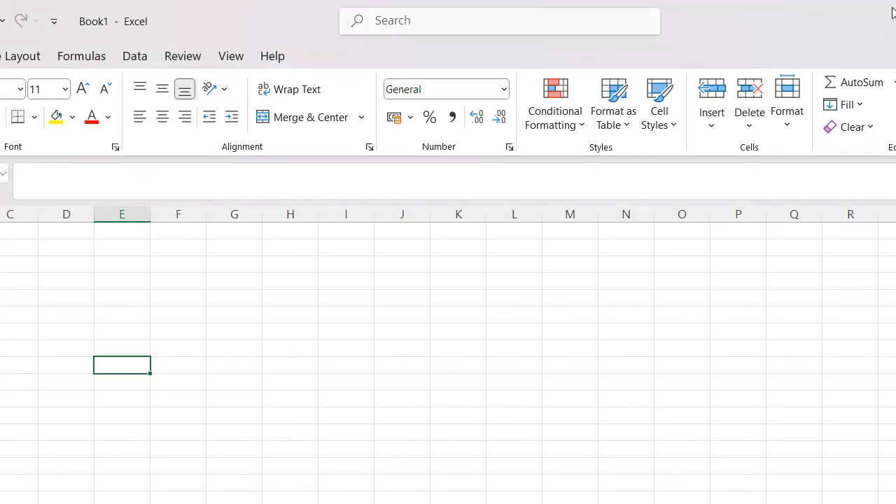
pyautogui.click(893, 12)
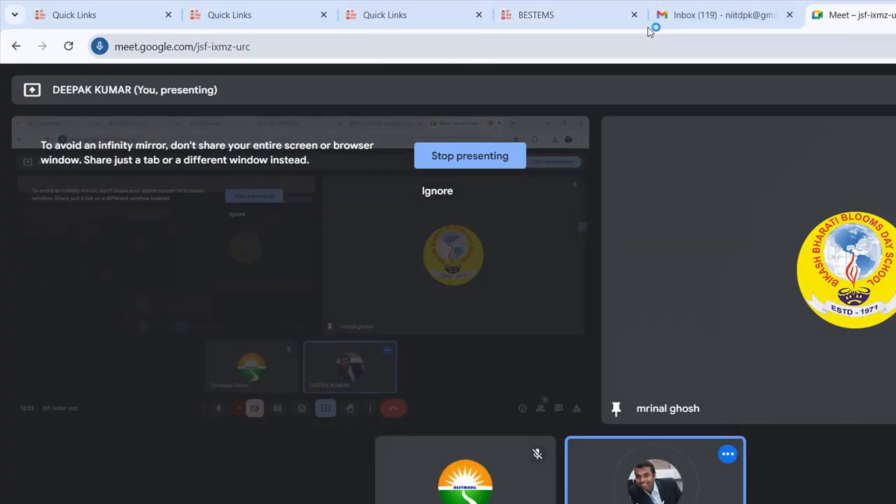
# - Return to the ERP's Student Due List tab and open the dashboard via the Vikas Vidyalaya logo
pyautogui.click(498, 14)
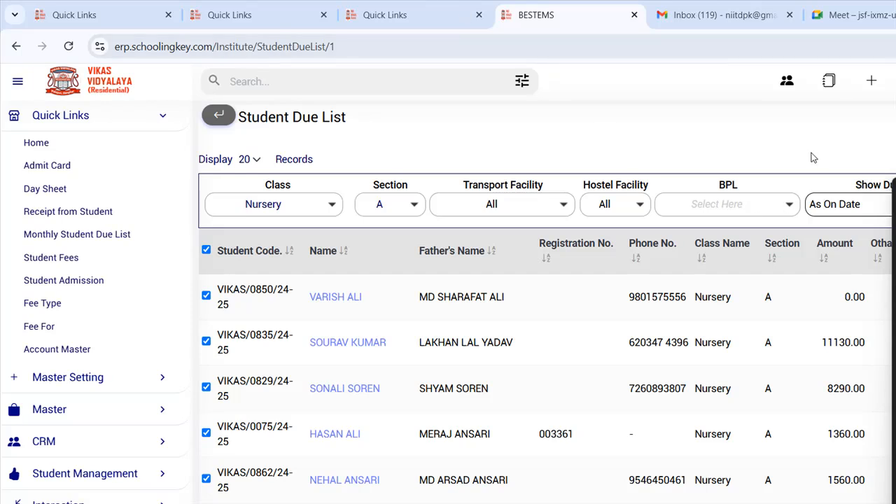
pyautogui.scroll(-10, 493, 294)
pyautogui.scroll(10, 488, 283)
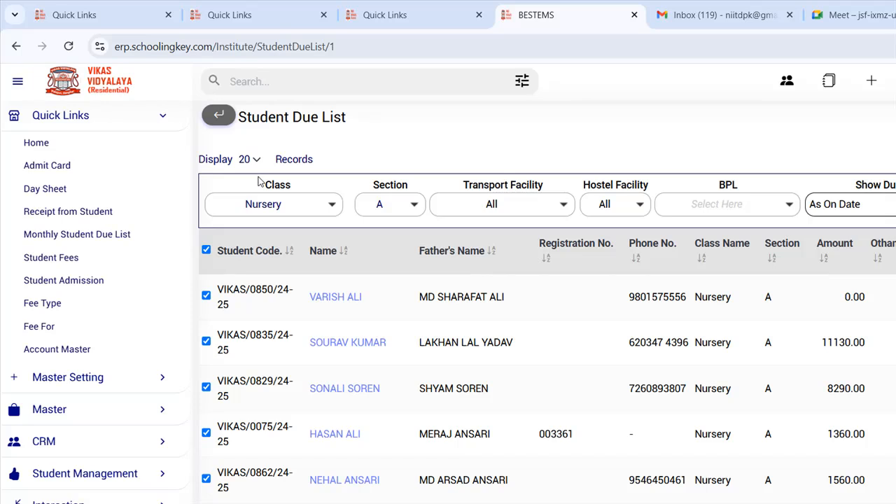
pyautogui.moveTo(260, 117); pyautogui.dragTo(279, 99)
pyautogui.click(336, 116)
pyautogui.click(69, 67)
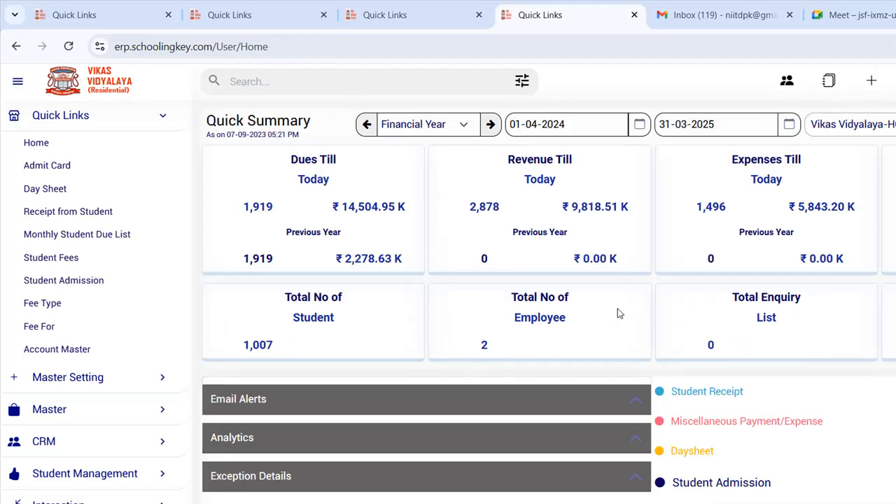
# - Open Receipt from Student and load a STD IX student with January–March dues of 1610.00
pyautogui.click(559, 319)
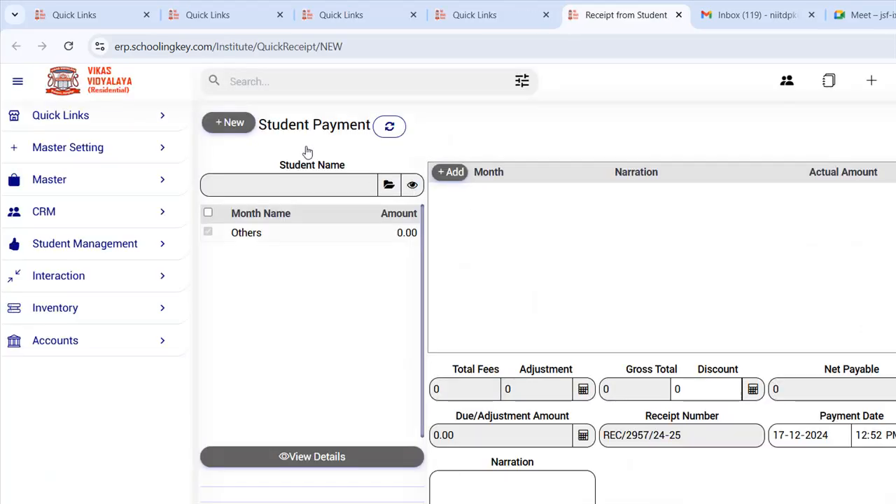
pyautogui.click(306, 148)
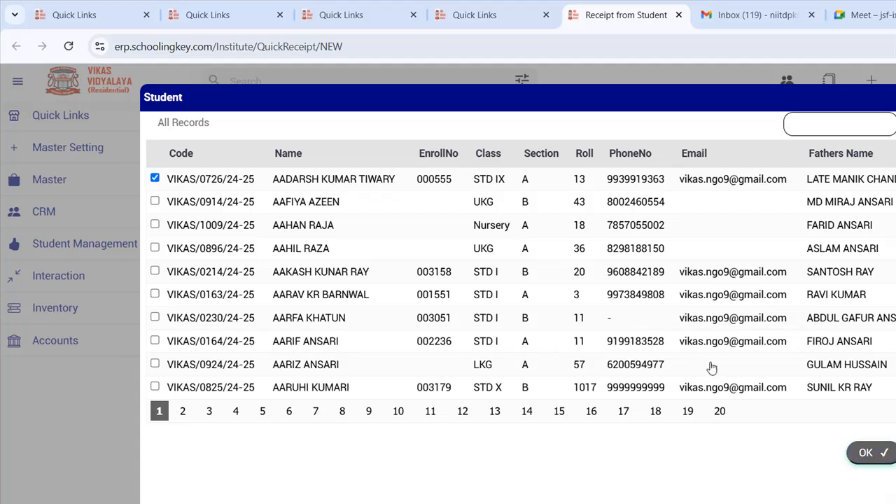
pyautogui.press('Return')
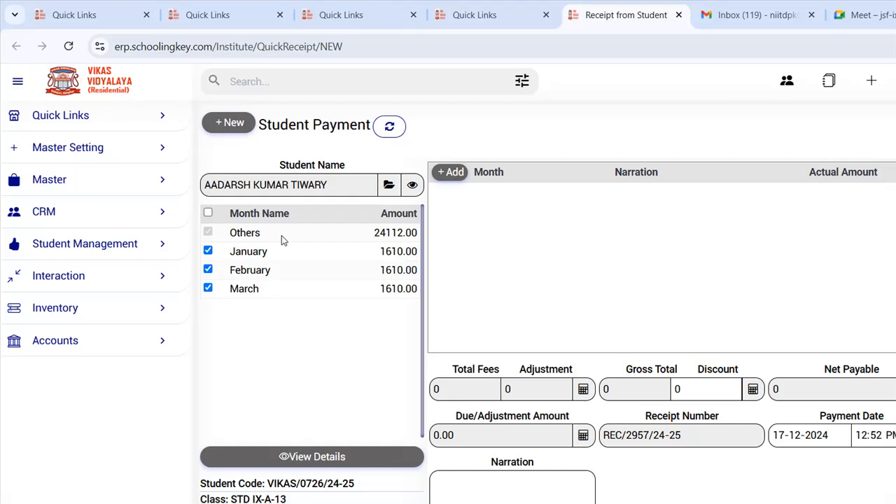
# - Untick March and February and load January's fee lines via View Details
pyautogui.click(208, 288)
pyautogui.moveTo(231, 253); pyautogui.dragTo(384, 250)
pyautogui.click(294, 337)
pyautogui.click(306, 454)
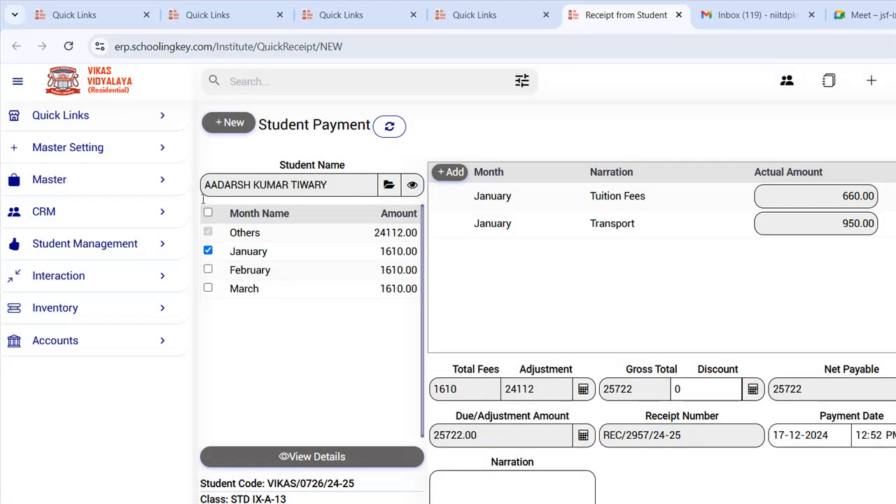
# - Check January's Tuition Fees 660.00, Transport 950.00 and the Adjustment and Total Fees values
pyautogui.moveTo(241, 252); pyautogui.dragTo(266, 251)
pyautogui.moveTo(598, 196); pyautogui.dragTo(622, 197)
pyautogui.doubleClick(838, 200)
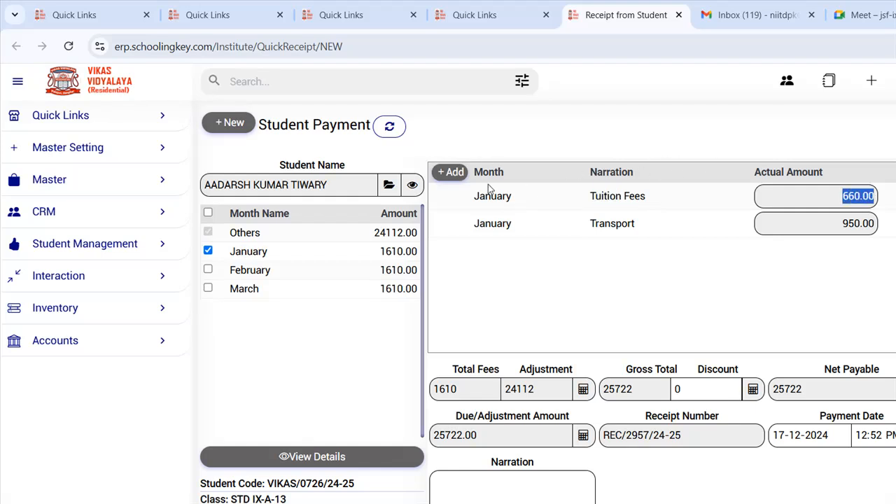
pyautogui.doubleClick(612, 224)
pyautogui.doubleClick(857, 224)
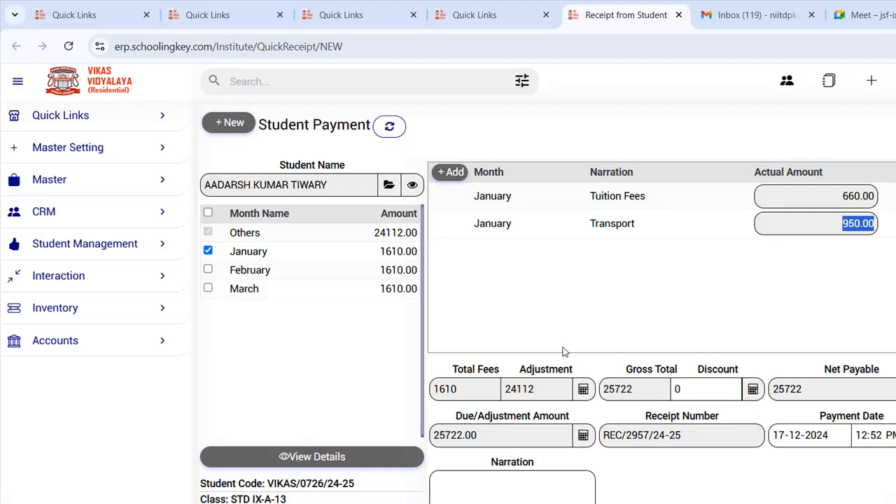
pyautogui.click(760, 352)
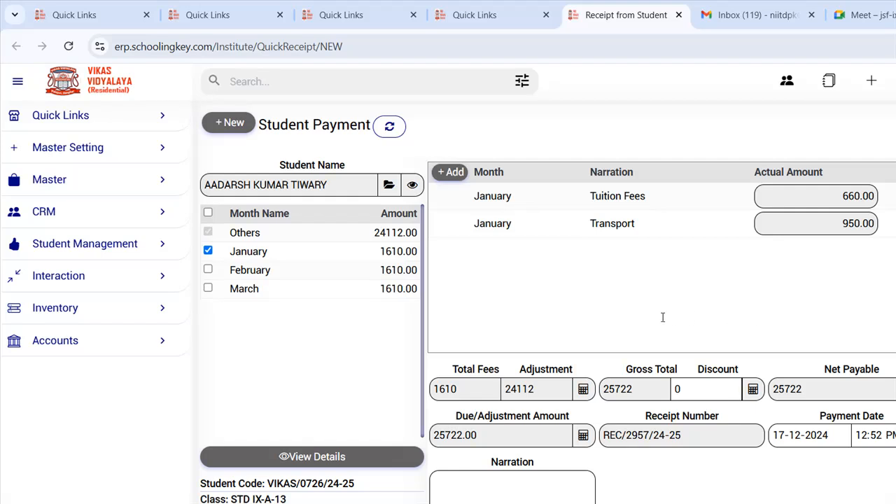
pyautogui.moveTo(538, 392); pyautogui.dragTo(420, 395)
# - Enter 2600 as the due/adjustment amount, leaving 23122 due
pyautogui.moveTo(515, 430); pyautogui.dragTo(394, 433)
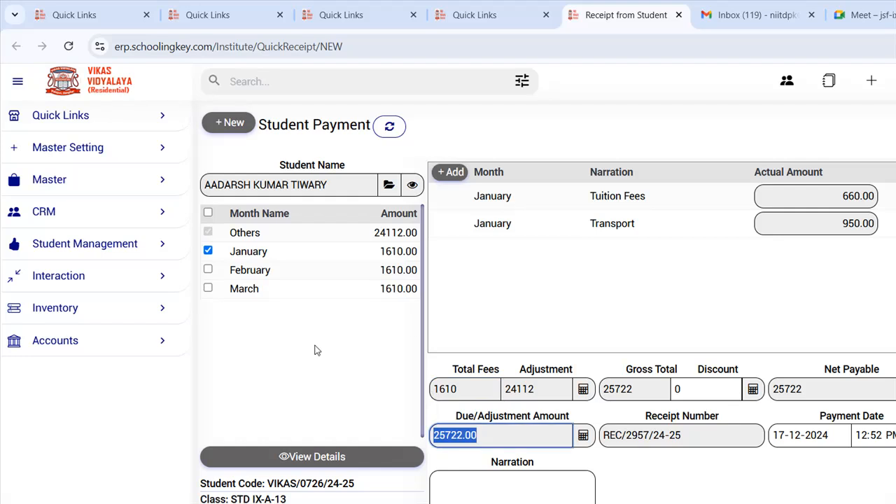
pyautogui.click(832, 310)
pyautogui.write('26')
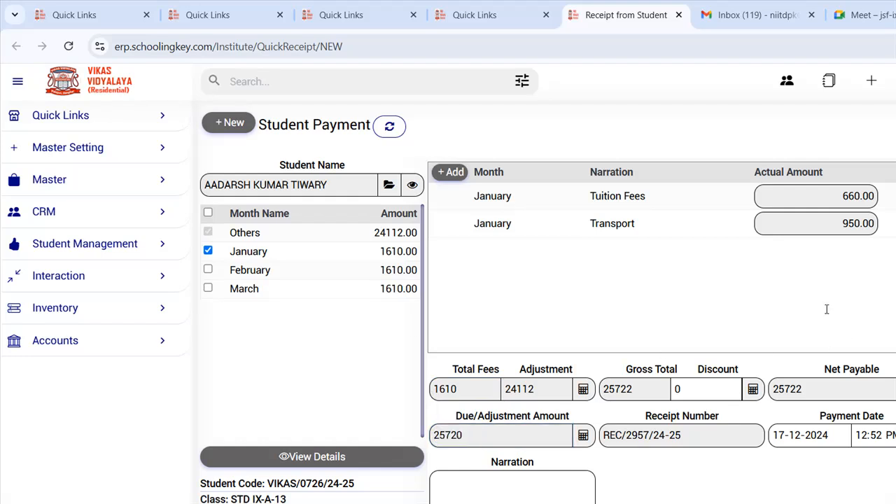
pyautogui.write('00')
pyautogui.moveTo(519, 436); pyautogui.dragTo(425, 443)
pyautogui.click(483, 479)
pyautogui.scroll(-2, 390, 376)
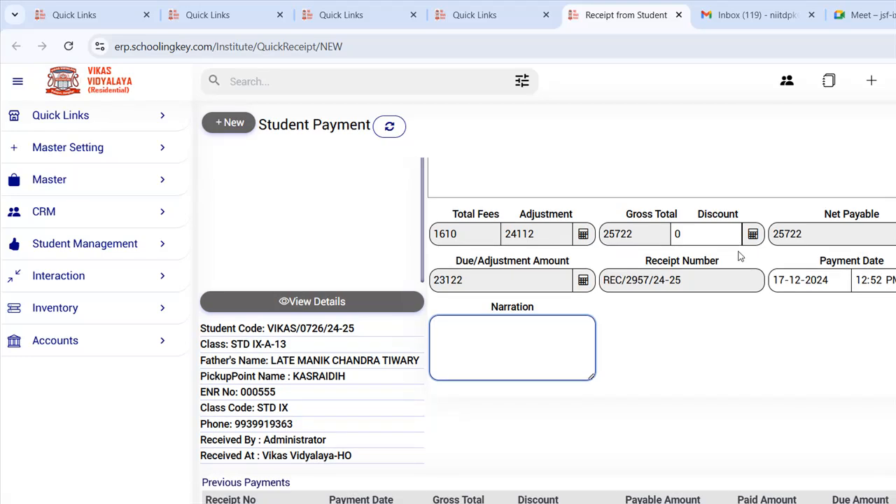
pyautogui.scroll(-1, 721, 265)
pyautogui.click(343, 383)
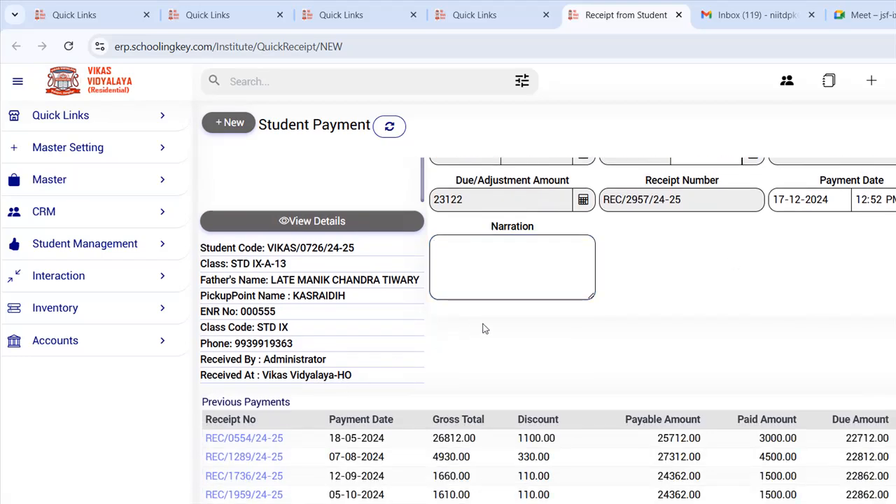
pyautogui.scroll(2, 273, 203)
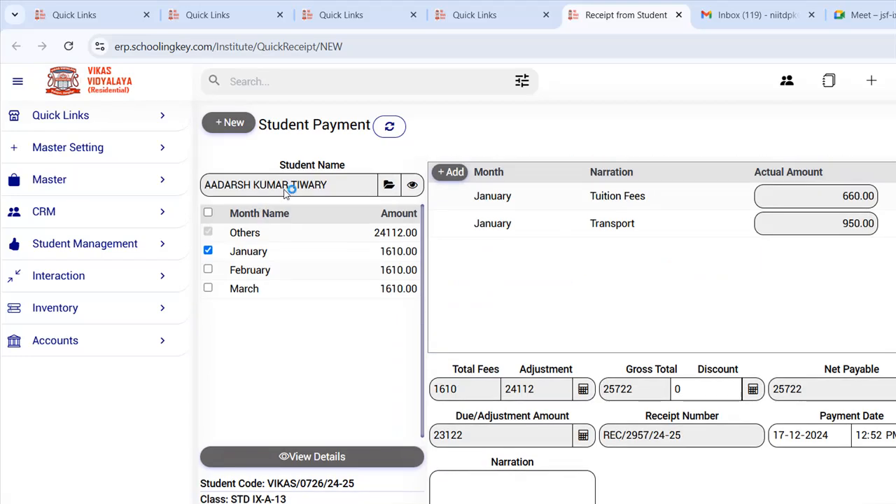
pyautogui.scroll(-2, 287, 210)
pyautogui.scroll(-1, 280, 252)
pyautogui.moveTo(231, 280); pyautogui.dragTo(319, 392)
pyautogui.click(311, 323)
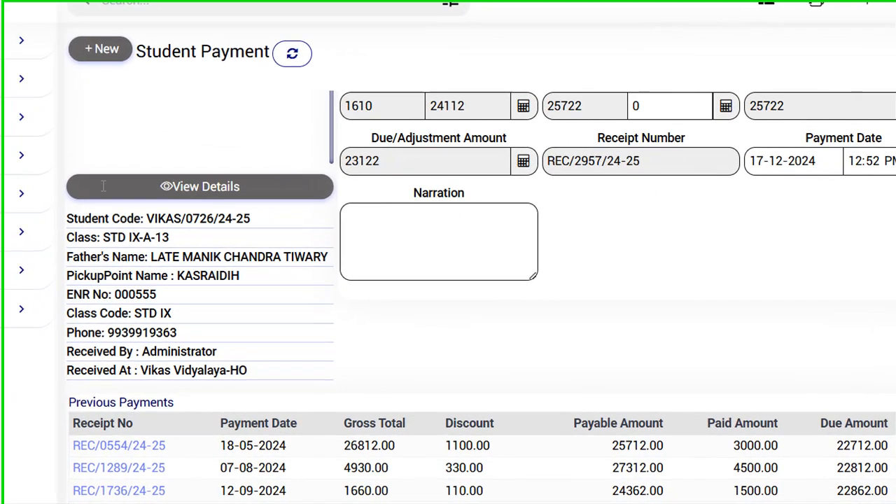
pyautogui.moveTo(246, 361); pyautogui.dragTo(257, 360)
pyautogui.moveTo(130, 332); pyautogui.dragTo(151, 332)
pyautogui.moveTo(132, 369); pyautogui.dragTo(245, 373)
pyautogui.click(214, 370)
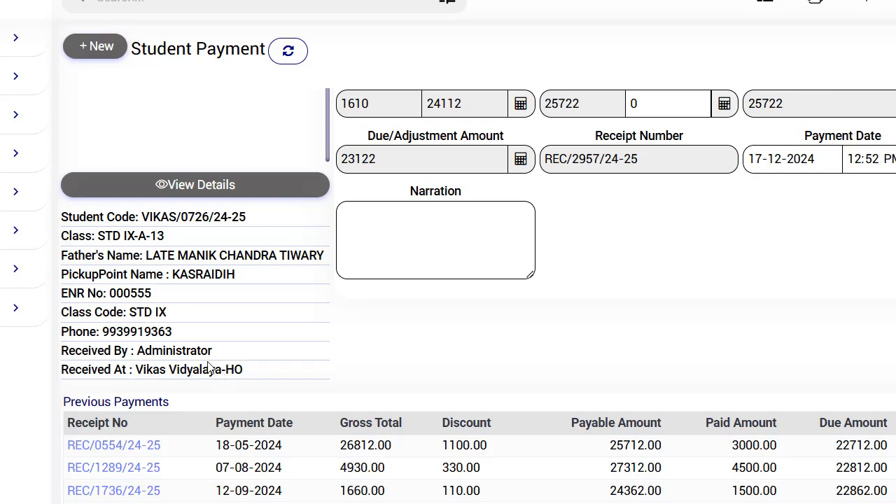
pyautogui.moveTo(235, 445); pyautogui.dragTo(269, 503)
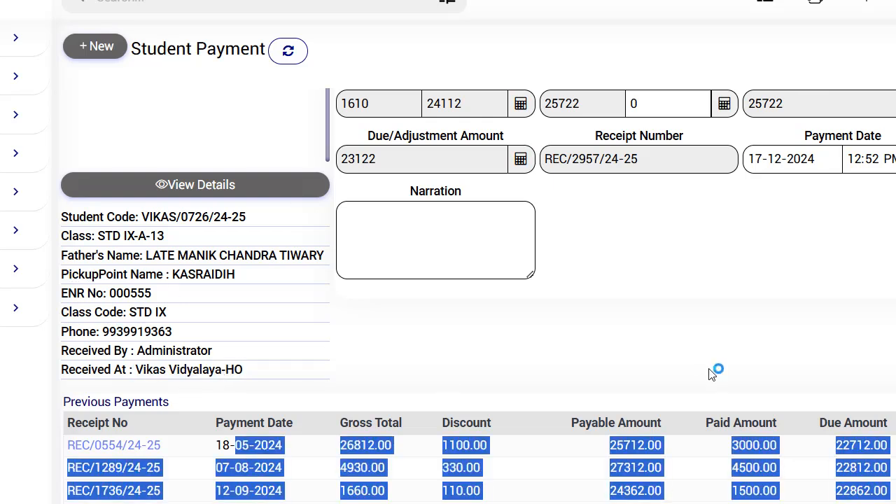
pyautogui.scroll(-1, 712, 374)
pyautogui.click(837, 321)
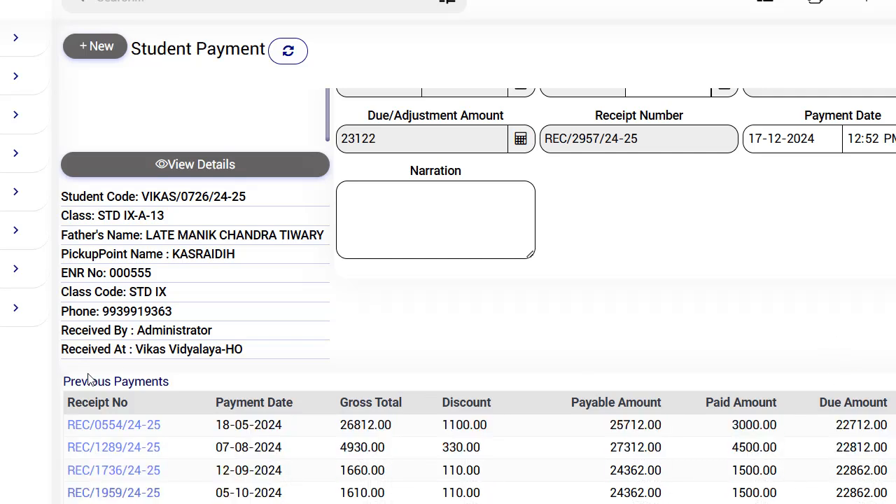
pyautogui.click(76, 423)
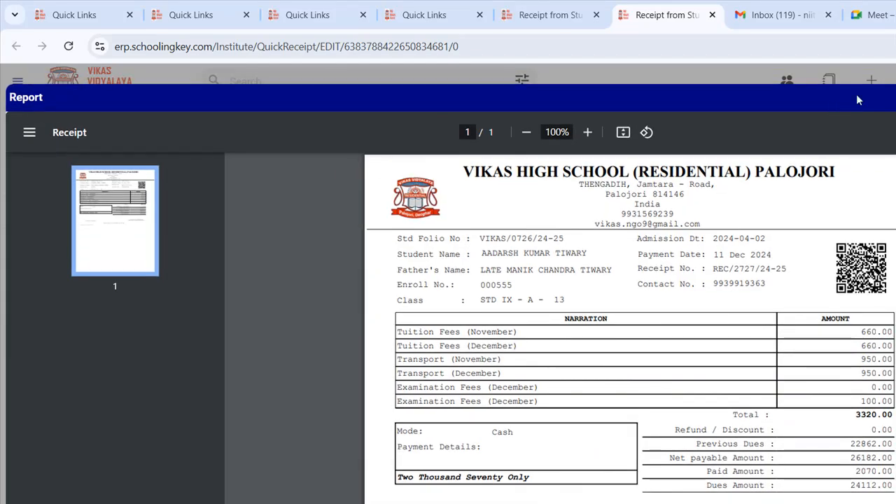
pyautogui.click(880, 89)
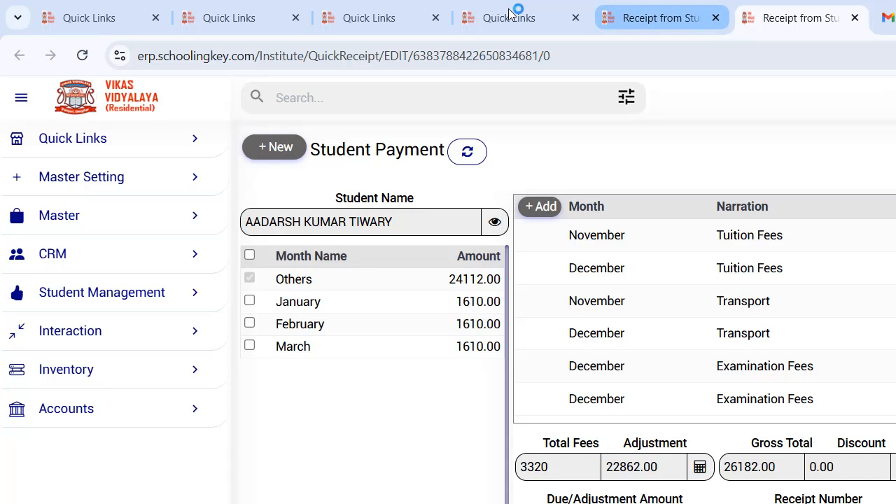
pyautogui.click(511, 14)
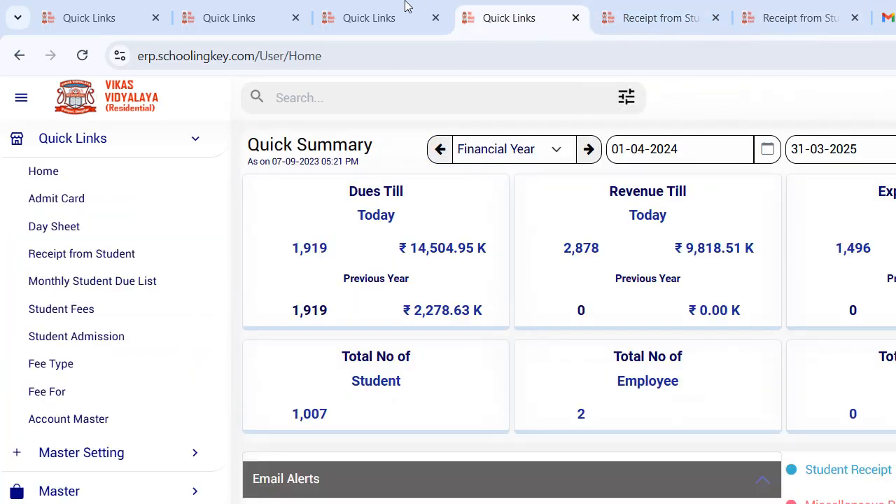
pyautogui.click(801, 15)
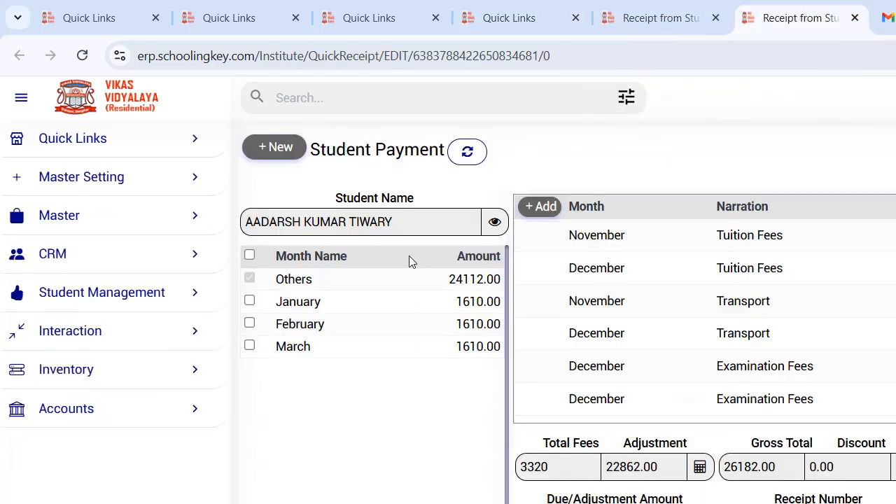
pyautogui.moveTo(456, 302); pyautogui.dragTo(493, 303)
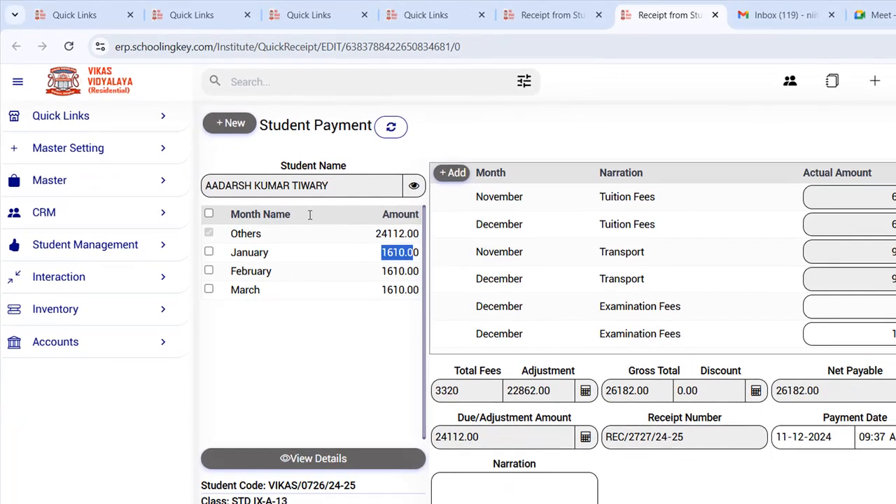
pyautogui.click(309, 215)
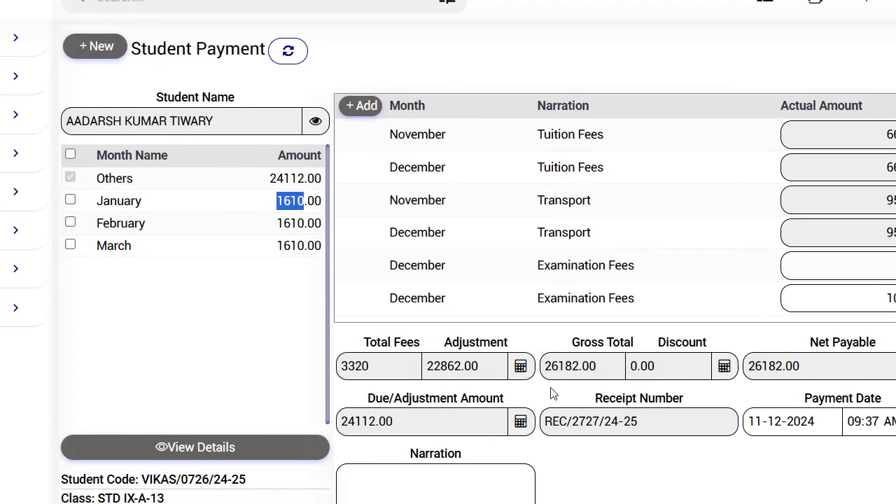
# - Clear the 1610 highlight and open the printable receipt for REC/2727/24-25
pyautogui.click(537, 257)
pyautogui.scroll(-3, 465, 210)
pyautogui.scroll(3, 528, 322)
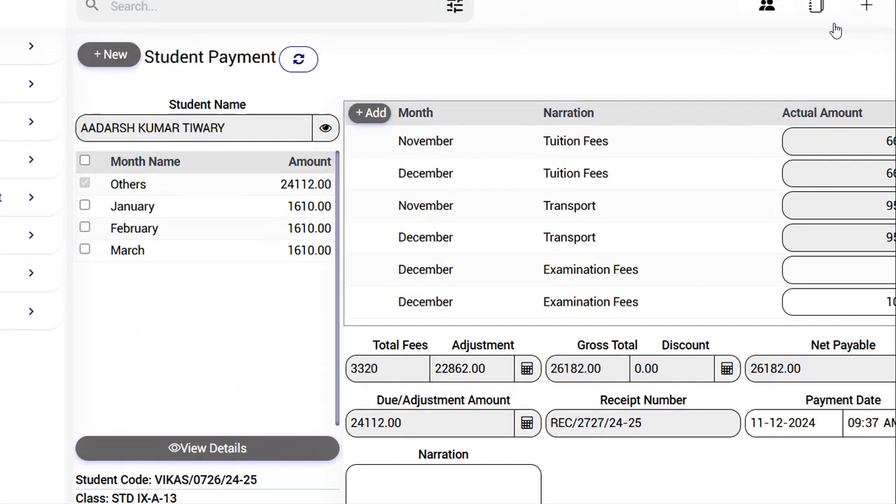
pyautogui.click(833, 13)
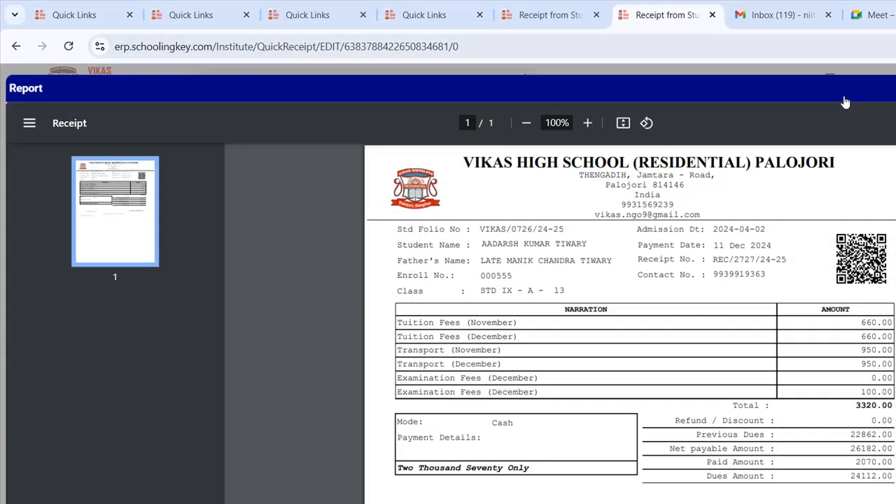
pyautogui.scroll(-1, 530, 276)
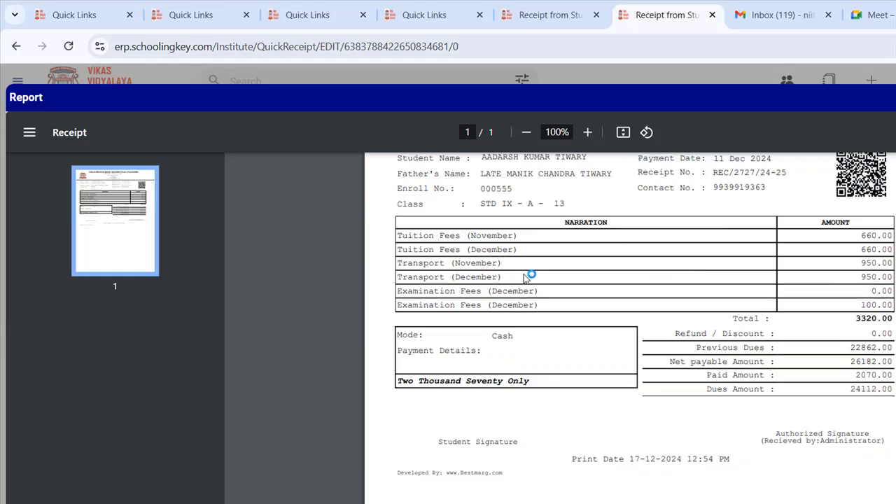
pyautogui.scroll(1, 527, 279)
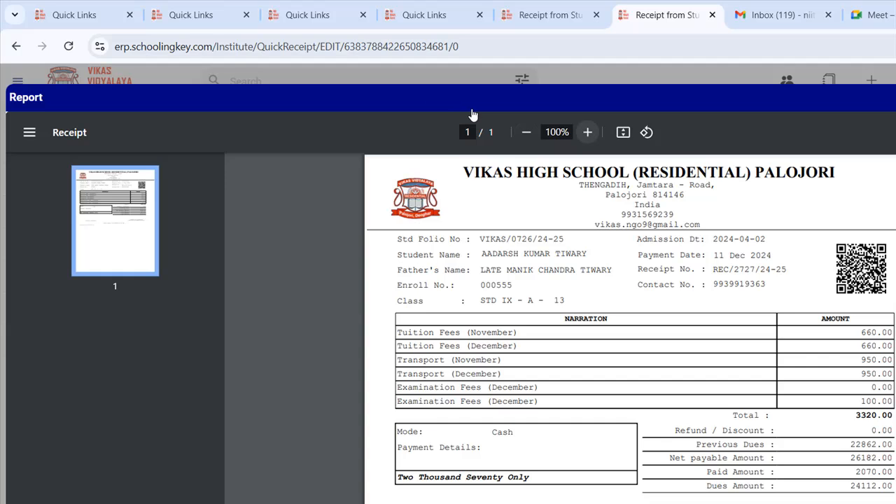
# - Zoom the receipt to 150% and review the school header, student folio, father's name, class and payment date
pyautogui.click(587, 133)
pyautogui.click(588, 132)
pyautogui.click(587, 132)
pyautogui.moveTo(442, 180)
pyautogui.mouseDown()
pyautogui.moveTo(708, 218)
pyautogui.moveTo(726, 259)
pyautogui.mouseUp()
pyautogui.click(539, 341)
pyautogui.moveTo(318, 287)
pyautogui.mouseDown()
pyautogui.moveTo(450, 296)
pyautogui.moveTo(466, 286)
pyautogui.mouseUp()
pyautogui.click(339, 323)
pyautogui.moveTo(303, 329)
pyautogui.mouseDown()
pyautogui.moveTo(388, 329)
pyautogui.moveTo(499, 373)
pyautogui.mouseUp()
pyautogui.moveTo(794, 283); pyautogui.dragTo(800, 284)
pyautogui.moveTo(765, 307); pyautogui.dragTo(823, 307)
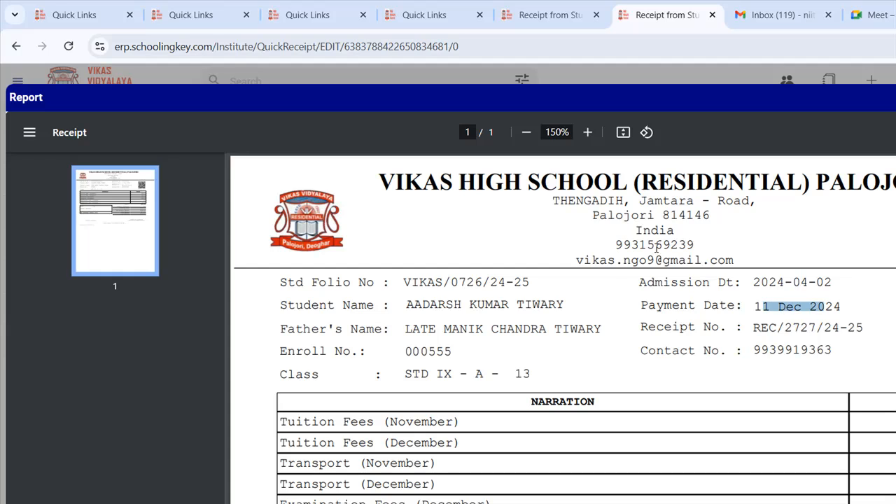
pyautogui.moveTo(769, 328); pyautogui.dragTo(807, 328)
pyautogui.moveTo(754, 349); pyautogui.dragTo(832, 349)
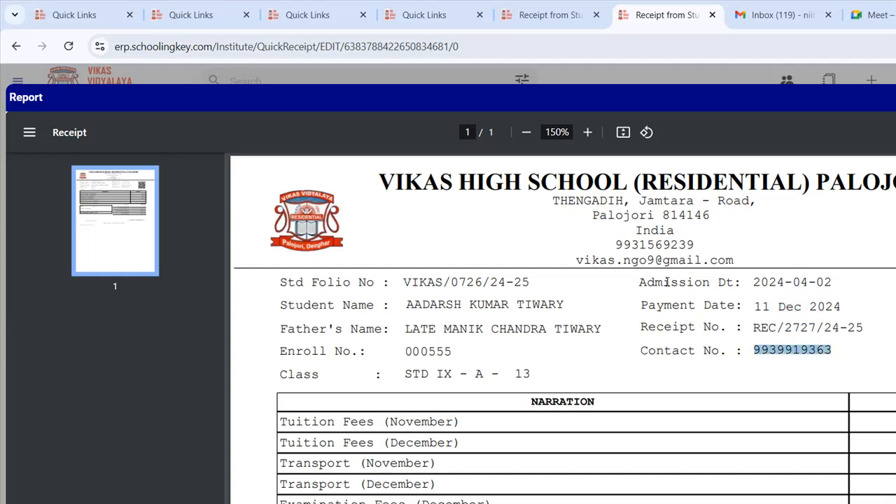
# - Review the fee rows: Tuition Fees and Transport for November and December, and Examination Fees
pyautogui.scroll(-1, 666, 284)
pyautogui.scroll(-1, 340, 221)
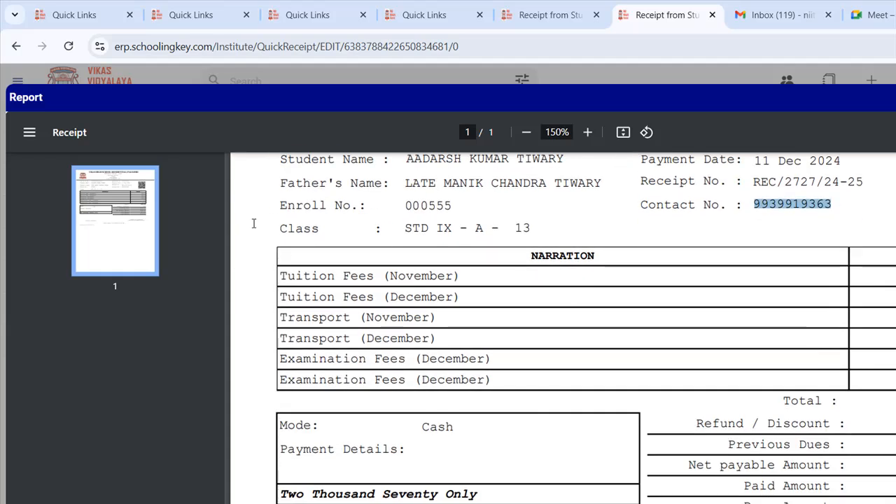
pyautogui.moveTo(312, 277); pyautogui.dragTo(399, 277)
pyautogui.moveTo(343, 298); pyautogui.dragTo(399, 299)
pyautogui.moveTo(343, 318); pyautogui.dragTo(389, 319)
pyautogui.moveTo(343, 340); pyautogui.dragTo(406, 340)
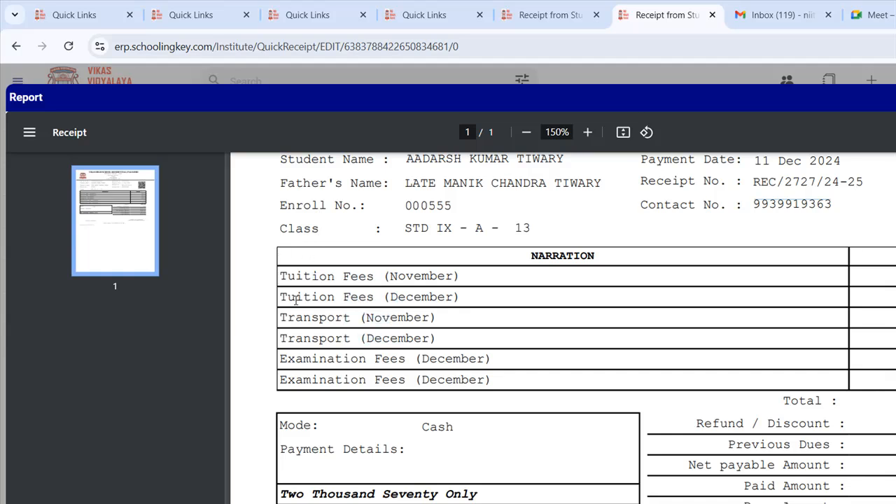
pyautogui.moveTo(358, 380); pyautogui.dragTo(437, 380)
pyautogui.moveTo(780, 221); pyautogui.dragTo(789, 259)
pyautogui.click(782, 294)
# - Check the cash payment mode, amount in words, Refund / Discount, Previous Dues and Paid Amount
pyautogui.scroll(-2, 782, 294)
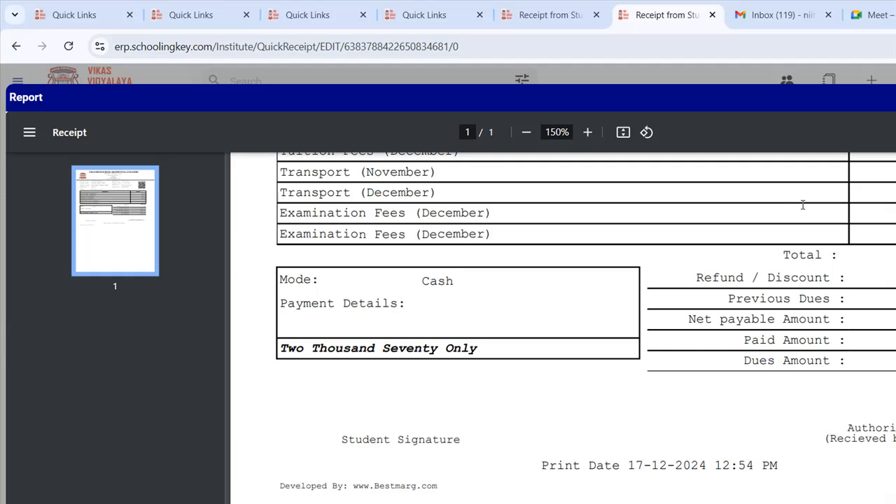
pyautogui.moveTo(268, 241); pyautogui.dragTo(400, 290)
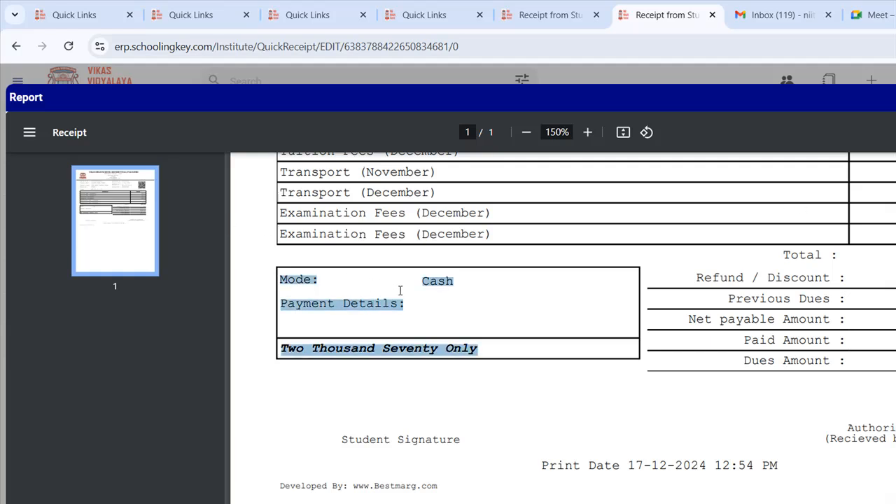
pyautogui.moveTo(578, 224); pyautogui.dragTo(654, 224)
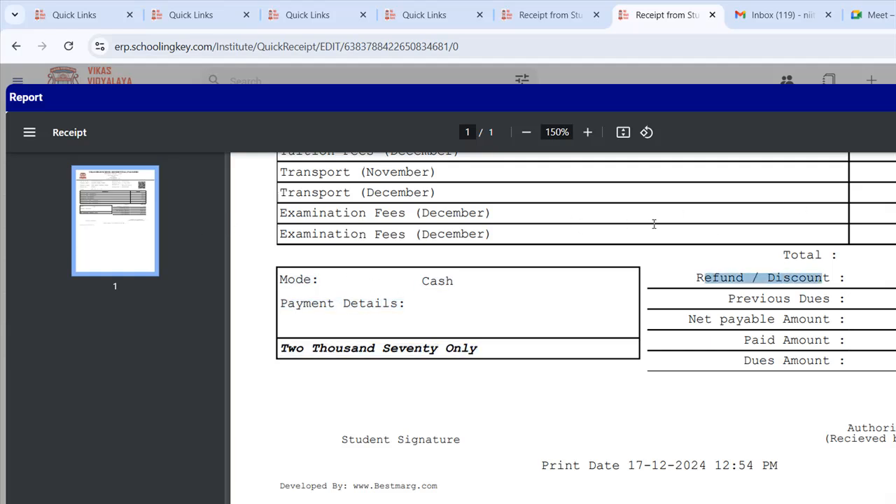
pyautogui.click(805, 224)
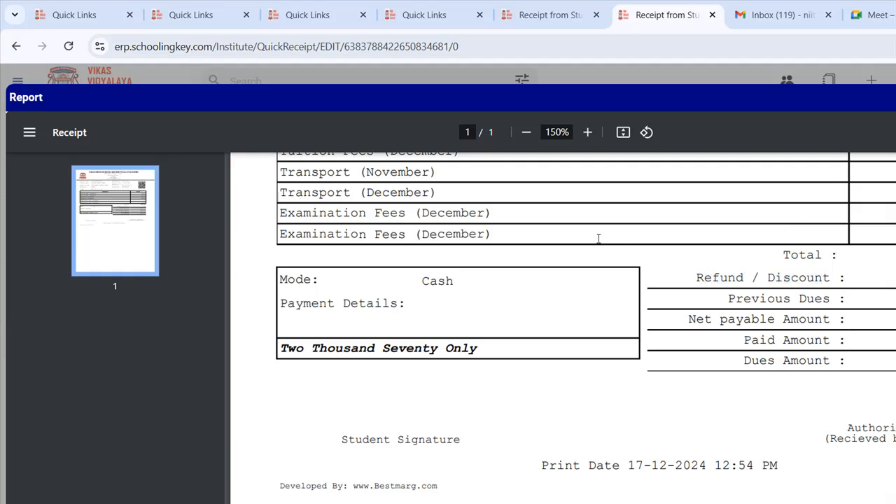
pyautogui.moveTo(599, 239); pyautogui.dragTo(660, 240)
pyautogui.click(771, 237)
pyautogui.moveTo(755, 341); pyautogui.dragTo(806, 341)
pyautogui.click(815, 271)
pyautogui.scroll(2, 592, 301)
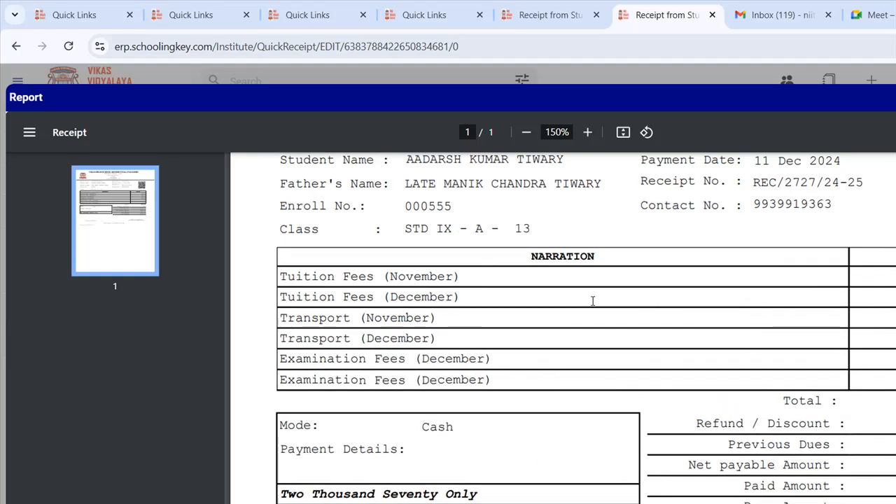
pyautogui.scroll(-1, 592, 301)
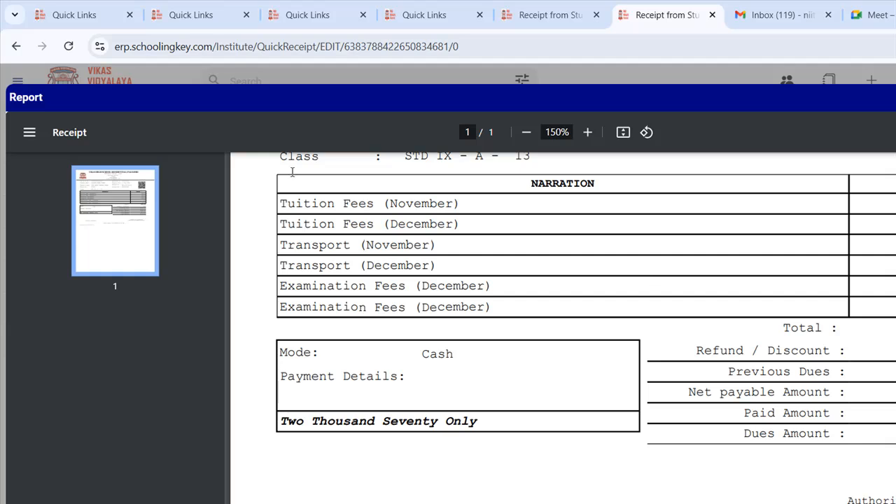
# - Recheck the November and December tuition rows and the Previous Dues entry
pyautogui.moveTo(311, 204); pyautogui.dragTo(485, 307)
pyautogui.click(390, 240)
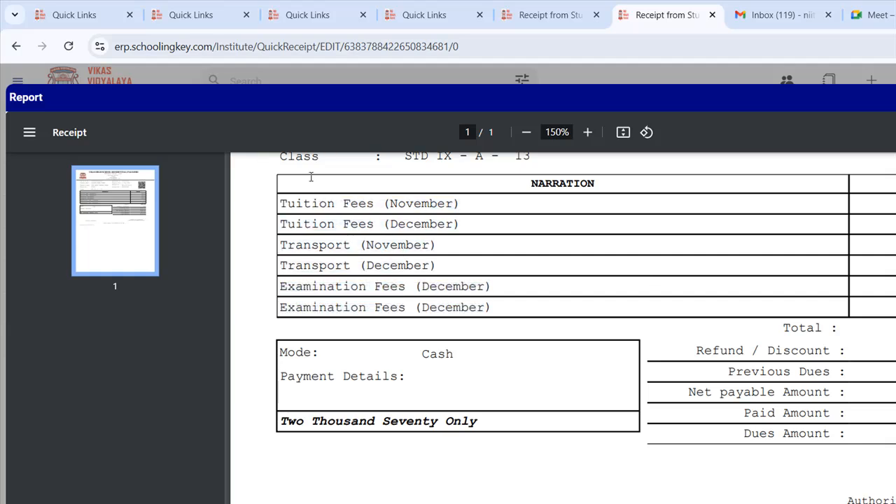
pyautogui.moveTo(390, 204)
pyautogui.mouseDown()
pyautogui.moveTo(421, 205)
pyautogui.moveTo(437, 225)
pyautogui.mouseUp()
pyautogui.click(775, 263)
pyautogui.moveTo(595, 301); pyautogui.dragTo(642, 290)
pyautogui.moveTo(326, 165); pyautogui.dragTo(338, 165)
pyautogui.click(784, 295)
# - Close the receipt preview and open the school class list under Master Setting > Class
pyautogui.click(880, 84)
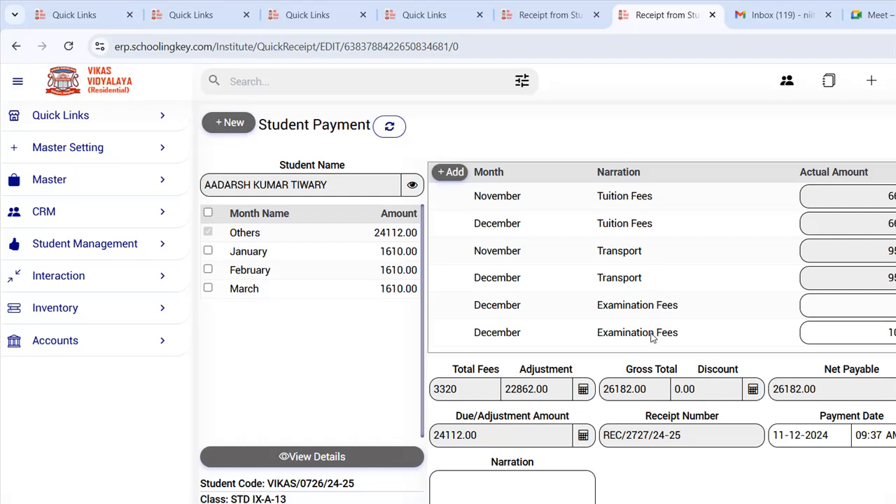
pyautogui.click(49, 179)
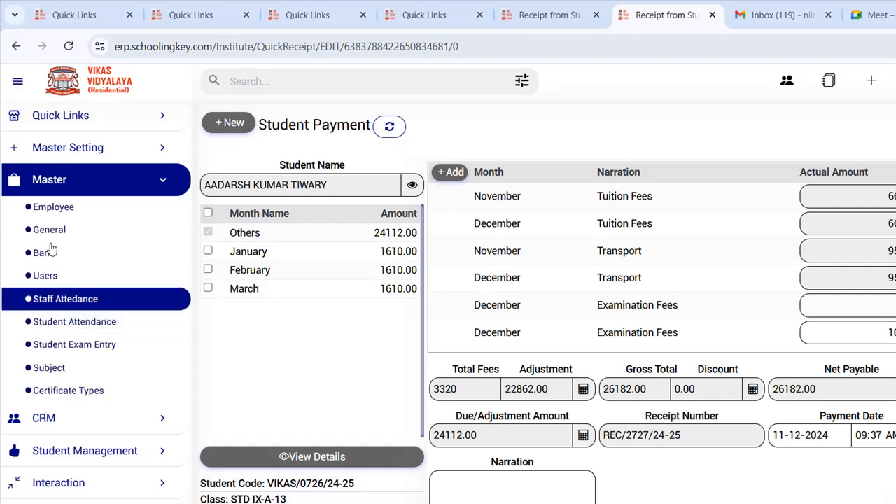
pyautogui.click(98, 133)
pyautogui.scroll(-2, 70, 280)
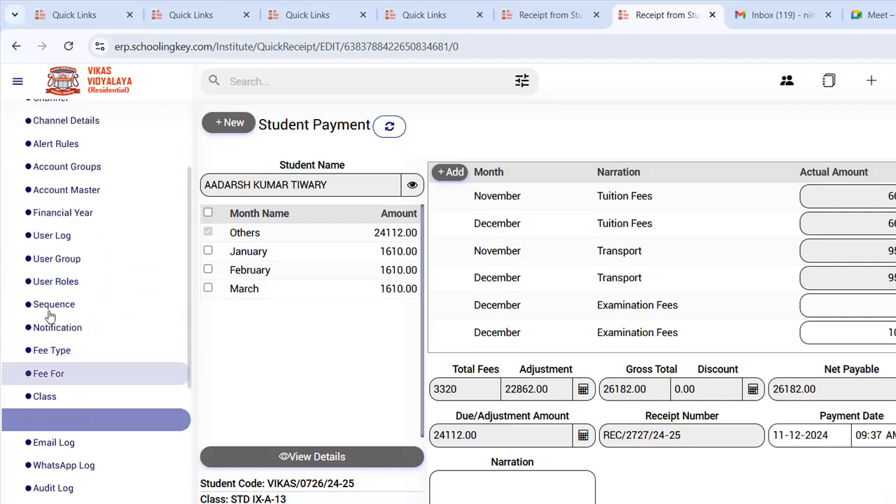
pyautogui.click(44, 397)
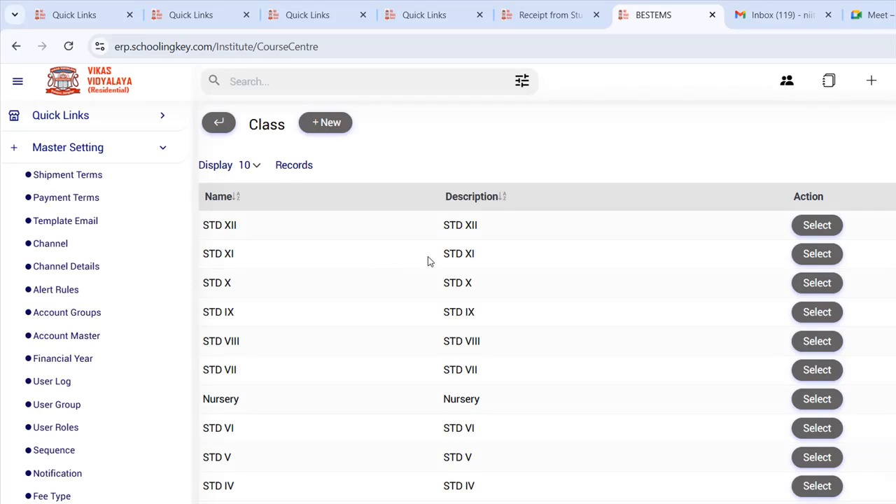
pyautogui.scroll(-3, 651, 318)
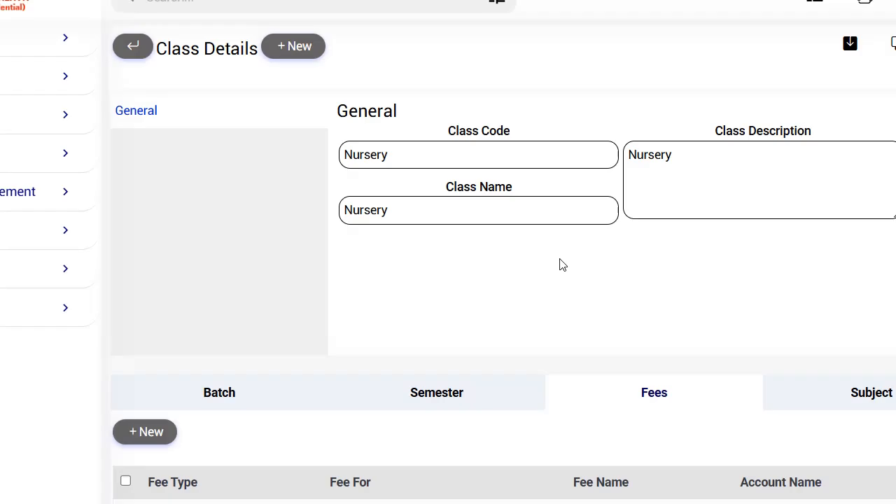
pyautogui.scroll(-3, 560, 264)
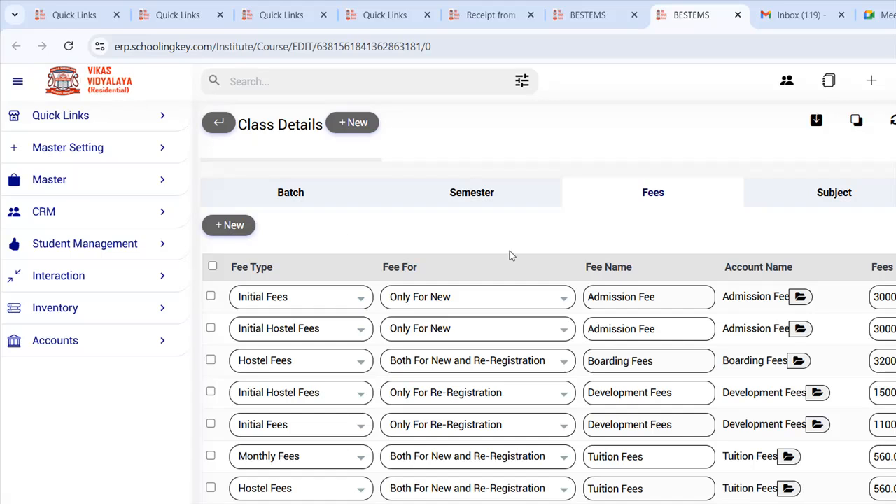
pyautogui.press('Tab')
pyautogui.press('Tab')
pyautogui.press('Tab')
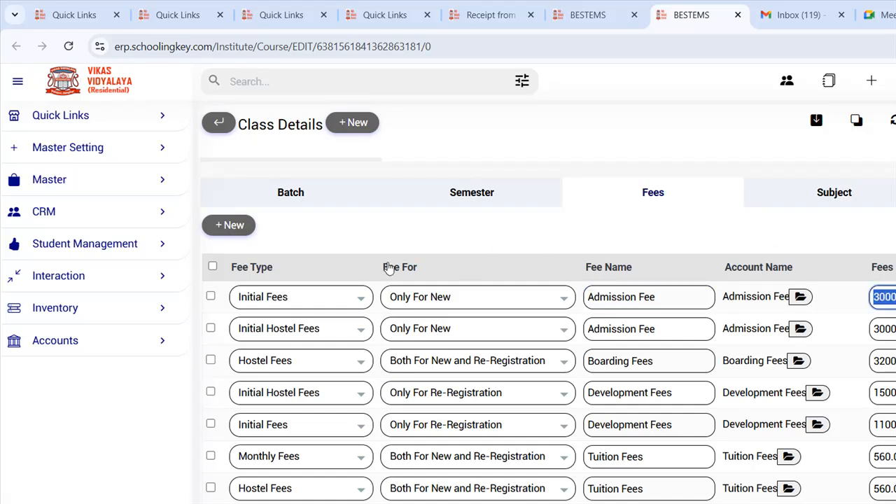
pyautogui.moveTo(895, 329); pyautogui.dragTo(885, 329)
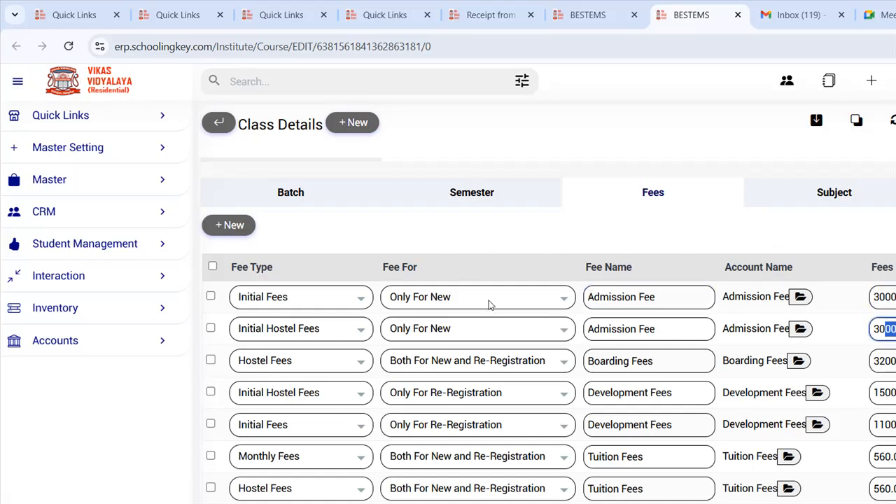
pyautogui.click(665, 363)
pyautogui.moveTo(665, 362); pyautogui.dragTo(615, 361)
pyautogui.moveTo(895, 364); pyautogui.dragTo(875, 364)
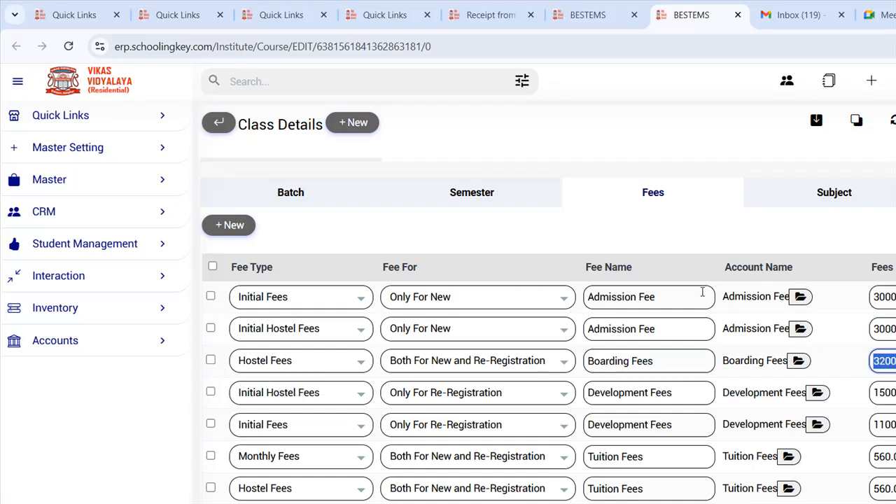
pyautogui.scroll(-2, 703, 294)
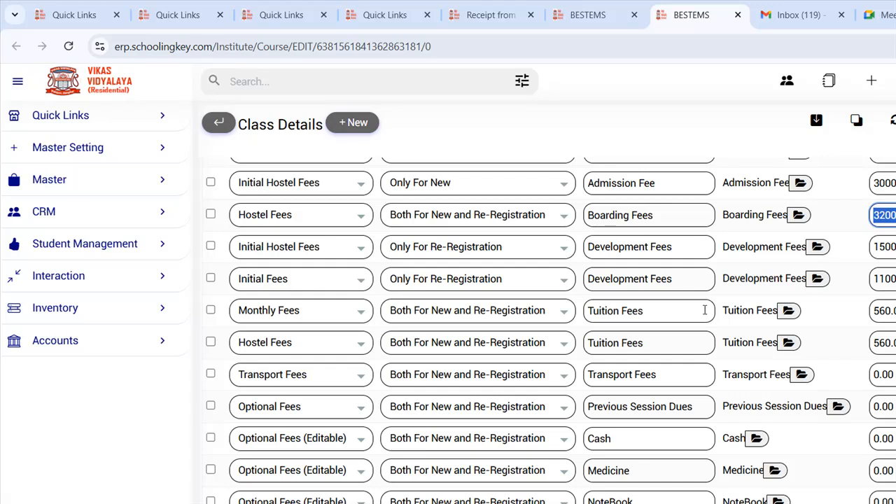
pyautogui.scroll(1, 704, 310)
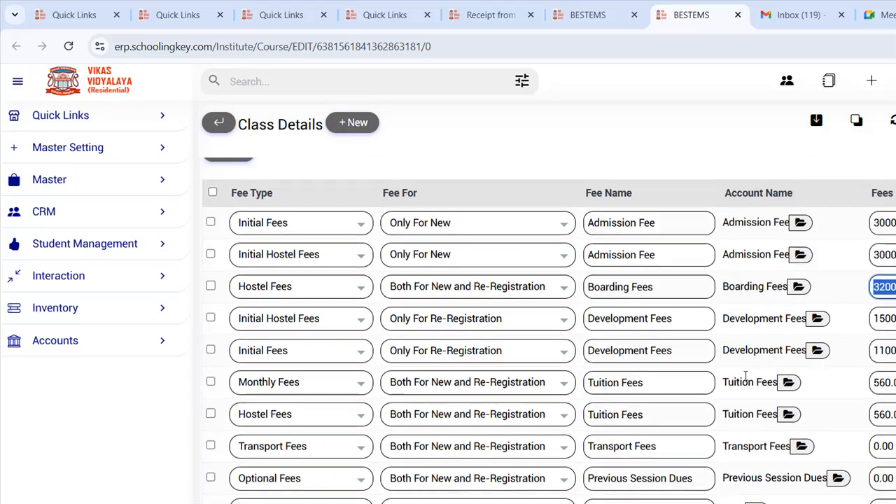
pyautogui.scroll(-3, 742, 371)
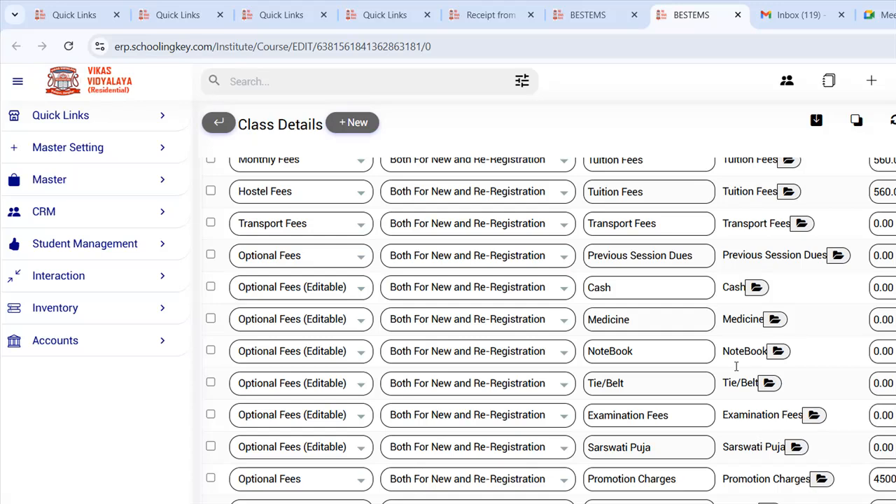
pyautogui.scroll(3, 736, 365)
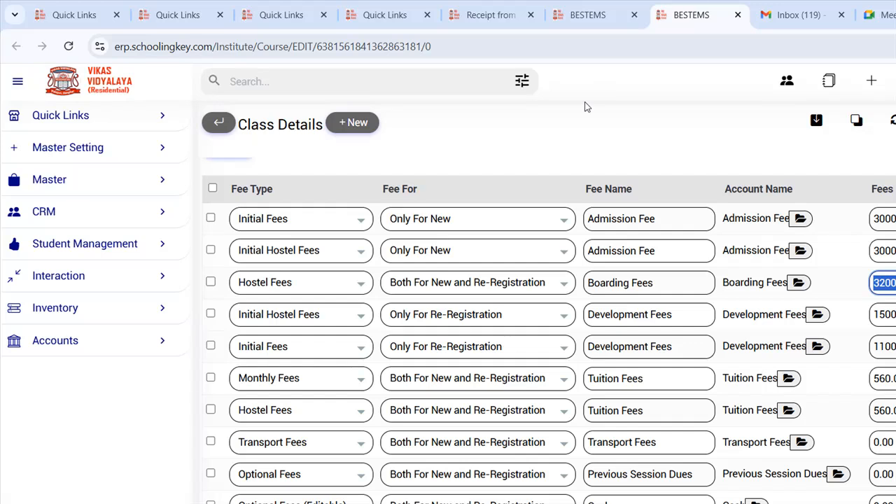
pyautogui.scroll(4, 586, 106)
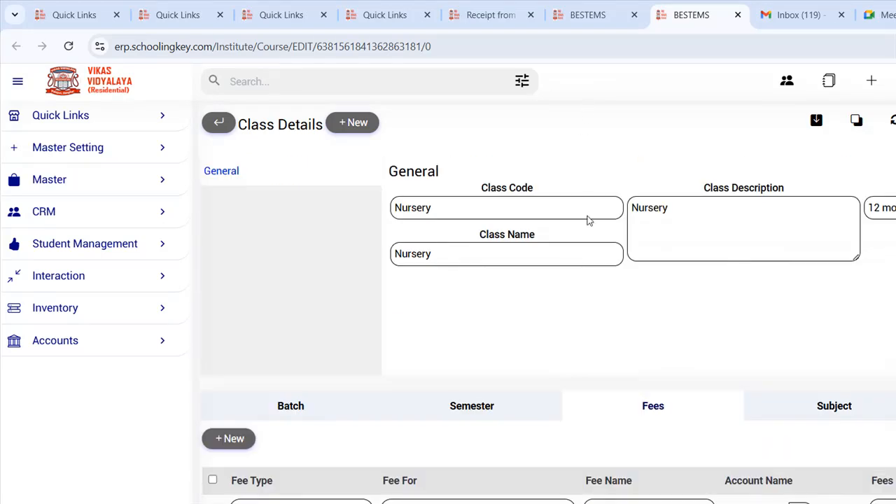
pyautogui.scroll(-4, 586, 219)
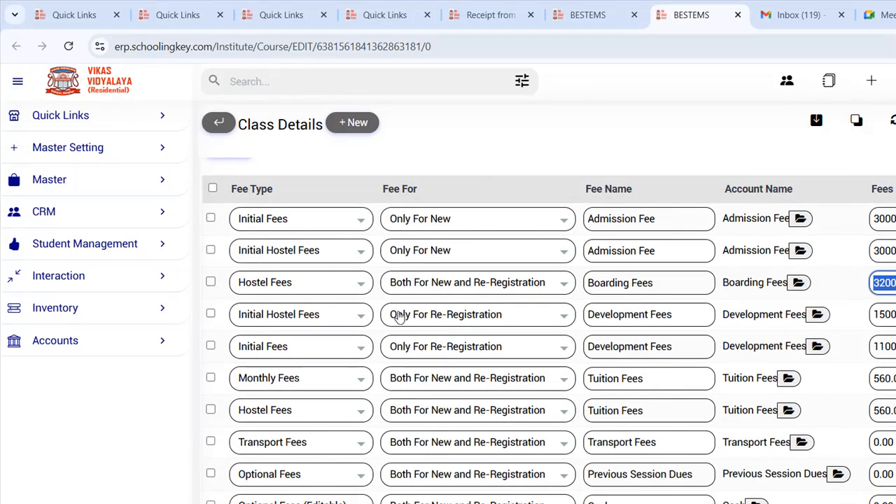
# - Review the Monthly Fees 'Fee For' choices and the Transport Fees fee types
pyautogui.click(420, 379)
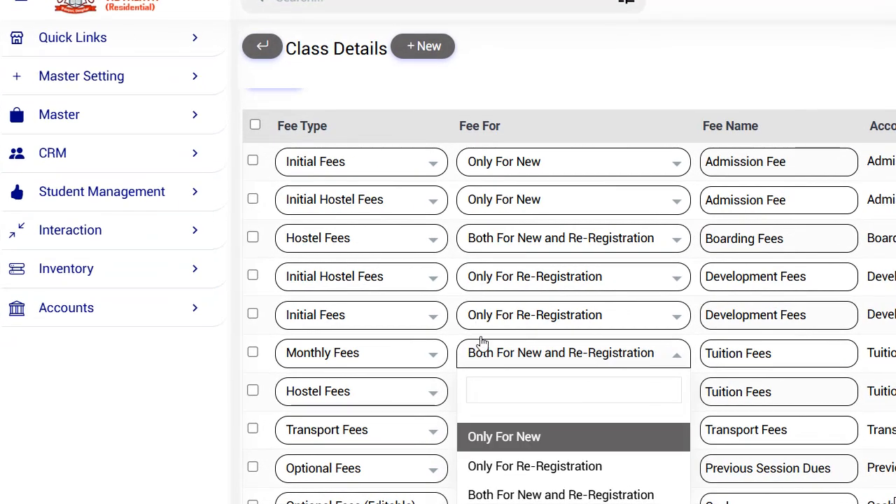
pyautogui.press('Down')
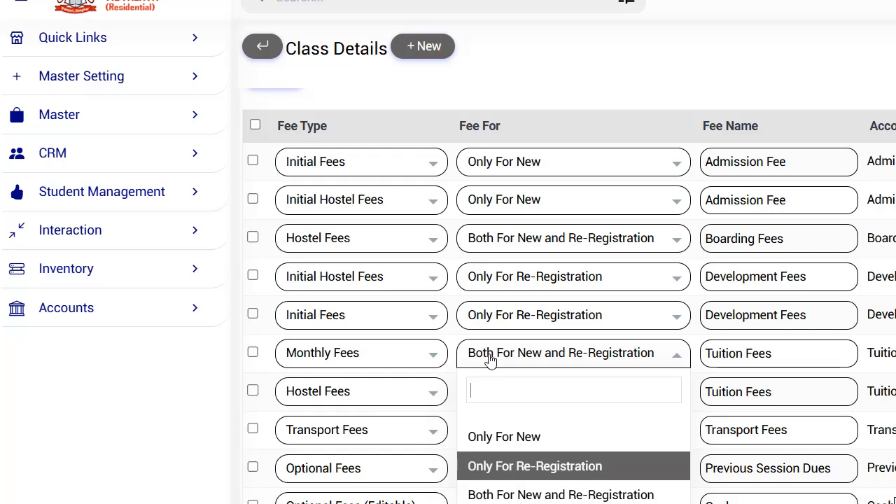
pyautogui.press('Down')
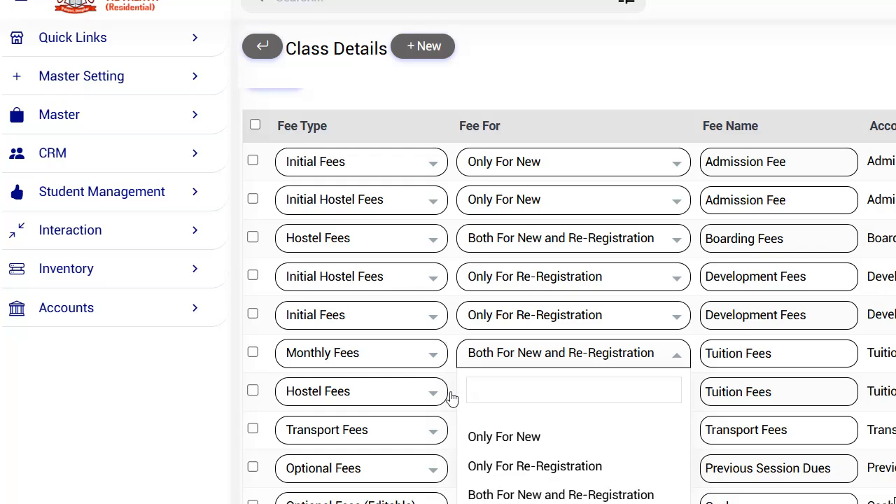
pyautogui.click(323, 328)
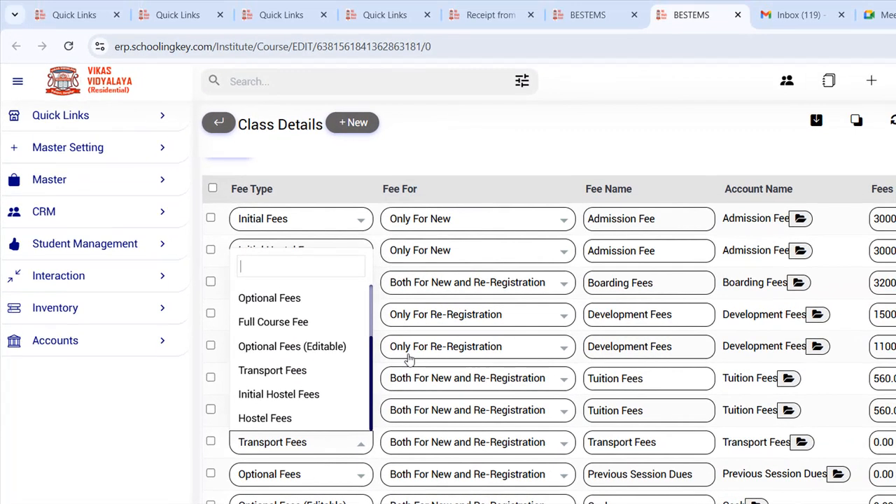
pyautogui.doubleClick(628, 320)
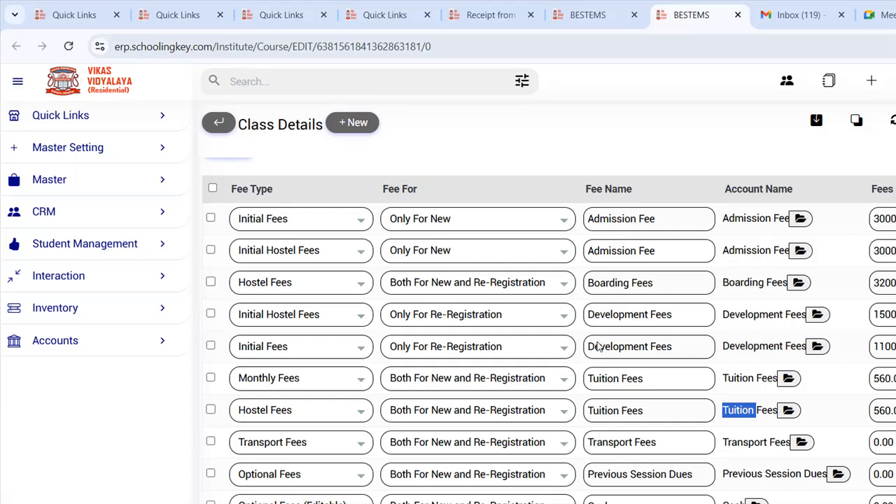
# - Look over the Admission Fee account and Nursery class name, then go back to the Class list
pyautogui.scroll(2, 594, 310)
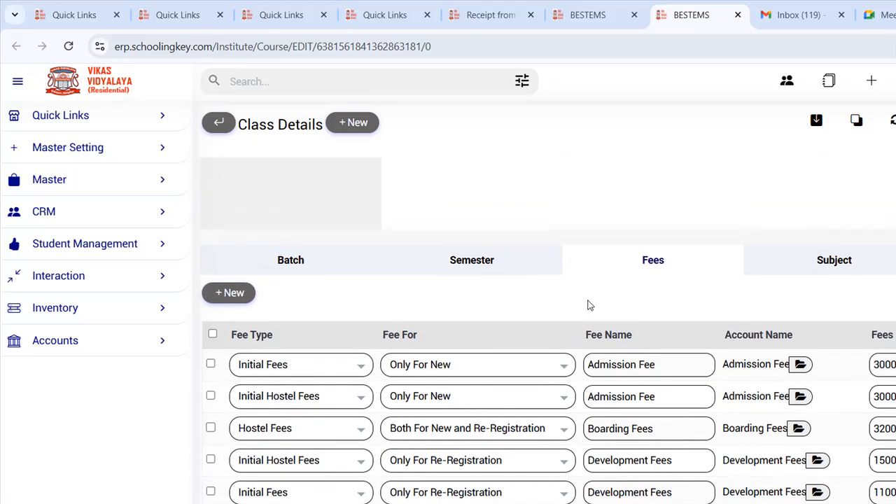
pyautogui.moveTo(734, 365); pyautogui.dragTo(773, 365)
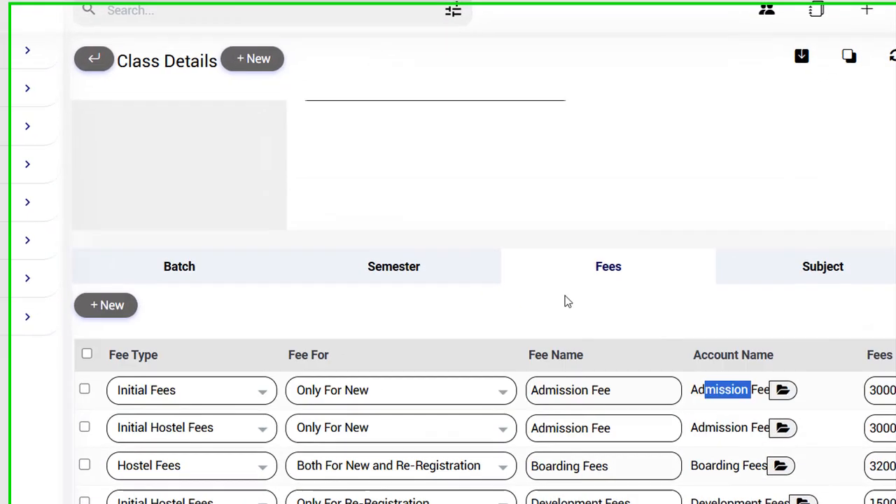
pyautogui.scroll(2, 568, 301)
pyautogui.moveTo(341, 163); pyautogui.dragTo(283, 162)
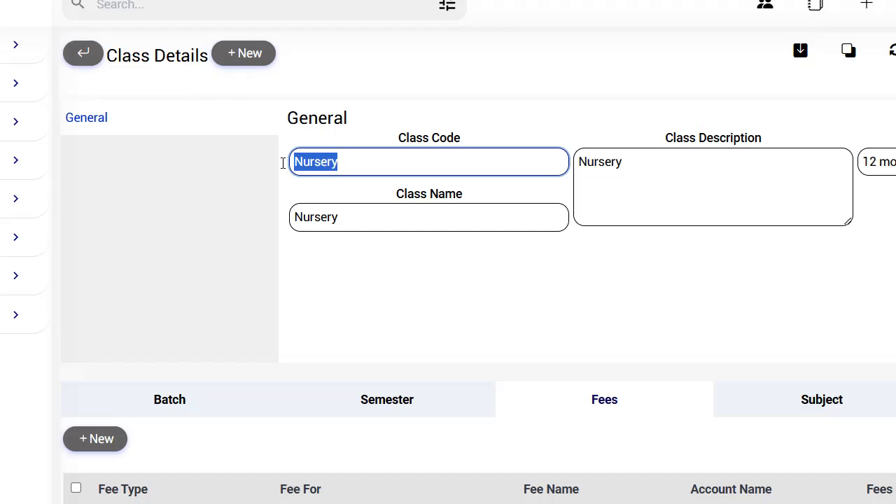
pyautogui.click(392, 217)
pyautogui.scroll(-3, 715, 301)
pyautogui.moveTo(895, 263); pyautogui.dragTo(865, 263)
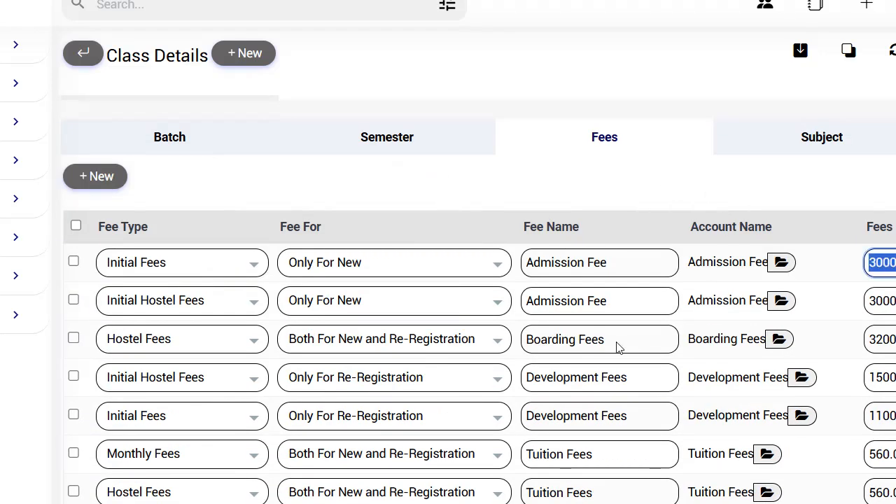
pyautogui.scroll(4, 630, 353)
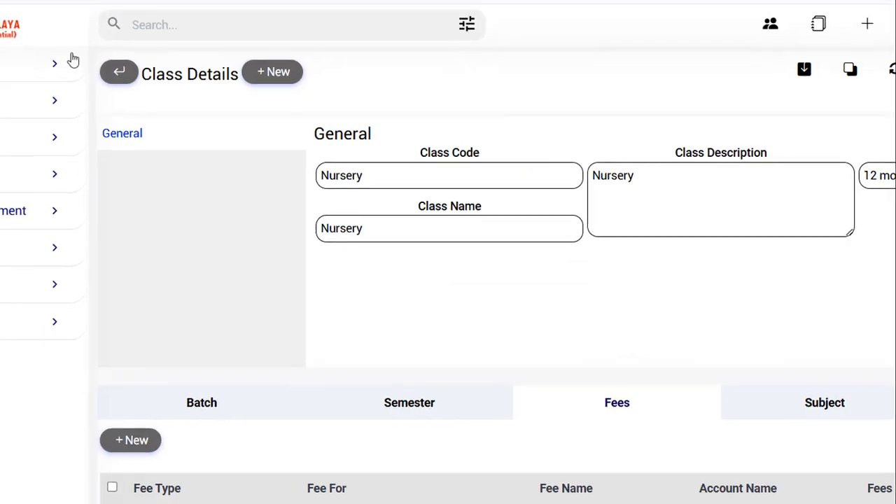
pyautogui.click(588, 15)
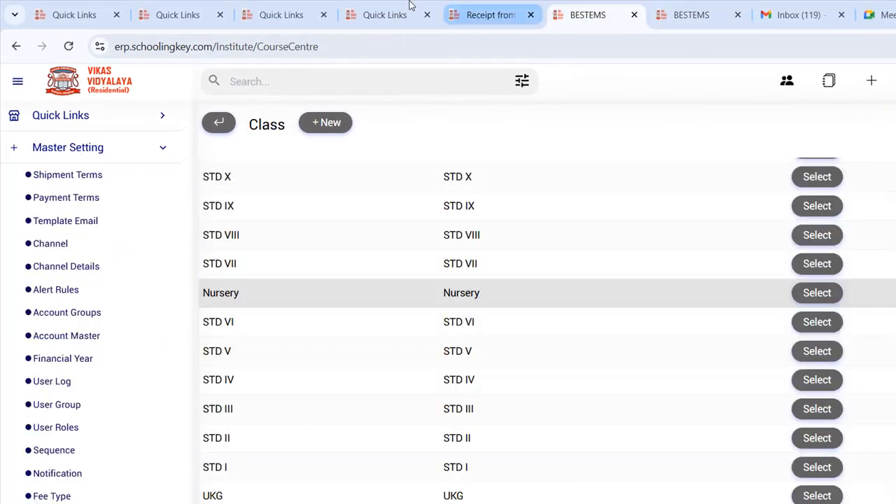
# - Close the Student Payment receipt tab
pyautogui.click(490, 15)
pyautogui.click(385, 15)
pyautogui.click(490, 15)
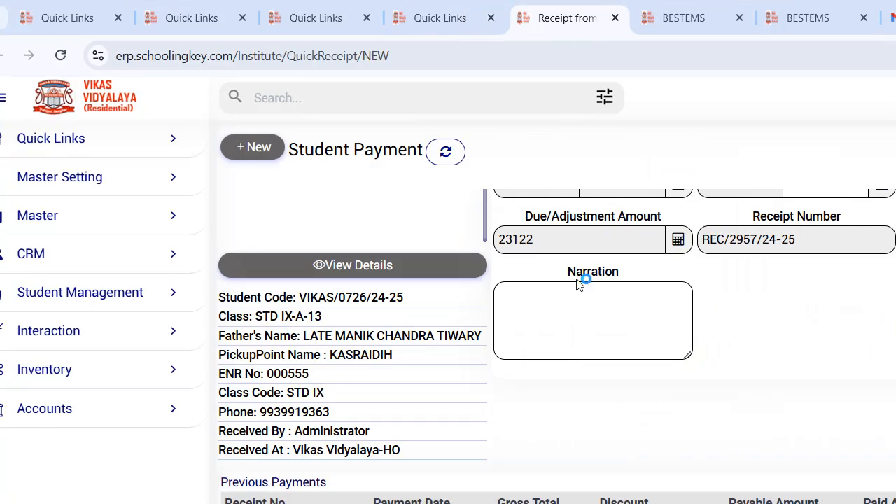
pyautogui.scroll(4, 689, 315)
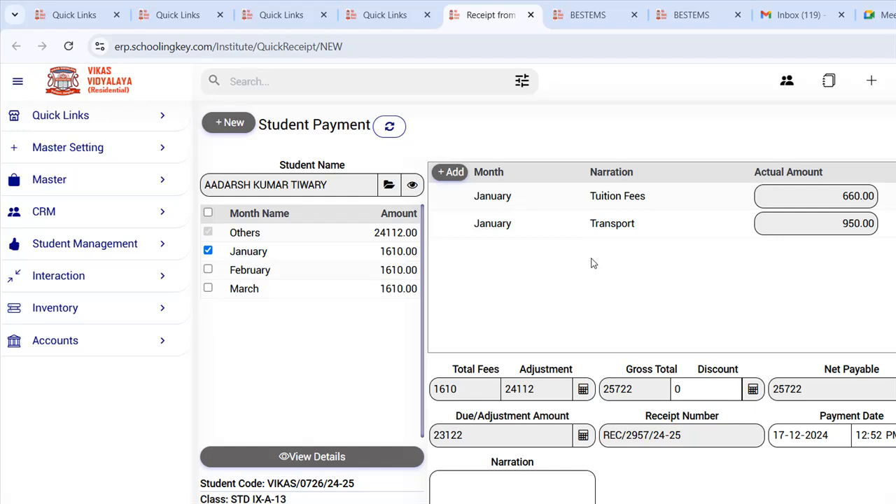
pyautogui.click(569, 10)
pyautogui.click(516, 9)
pyautogui.click(531, 15)
# - Return to the Quick Summary dashboard tab
pyautogui.click(585, 12)
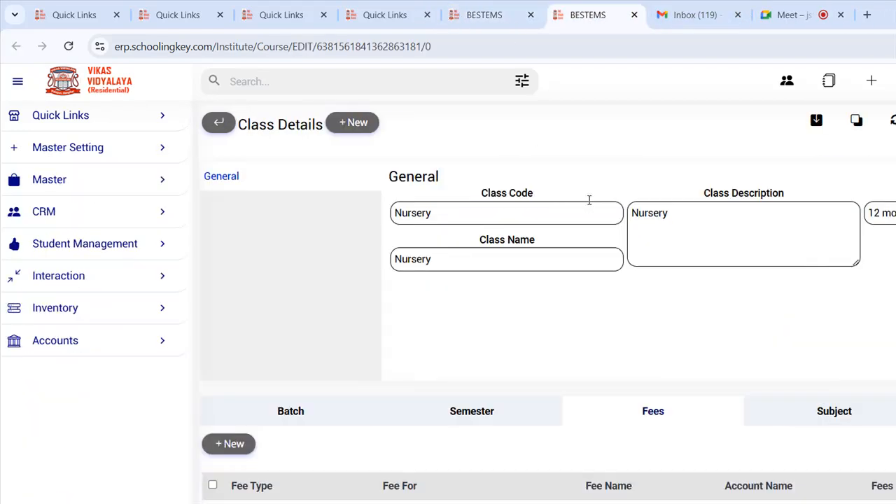
pyautogui.scroll(-2, 590, 200)
pyautogui.click(418, 13)
pyautogui.click(539, 14)
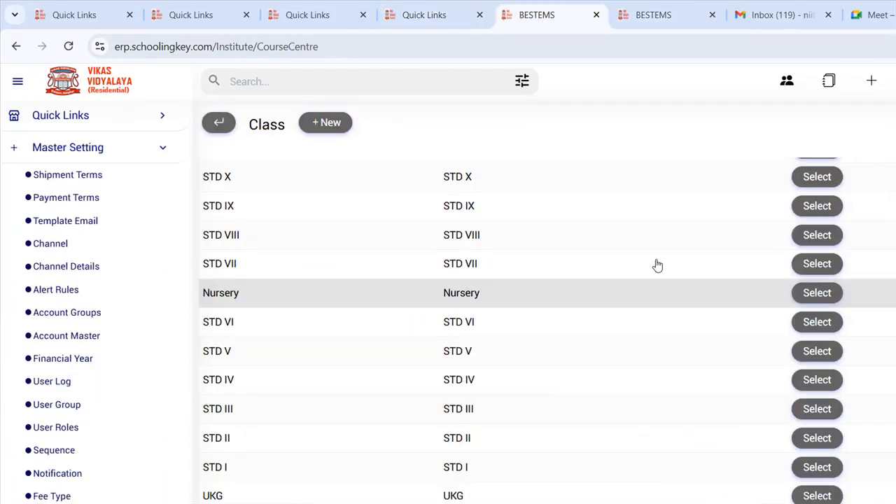
pyautogui.scroll(3, 618, 280)
pyautogui.click(427, 14)
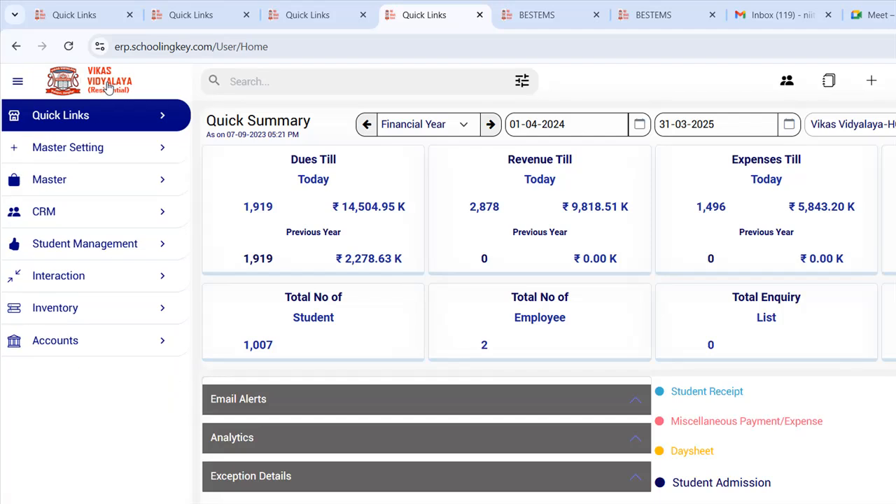
# - Expand Student Management to show Student Admission and Marksheet, then leave the Google Meet call
pyautogui.click(87, 242)
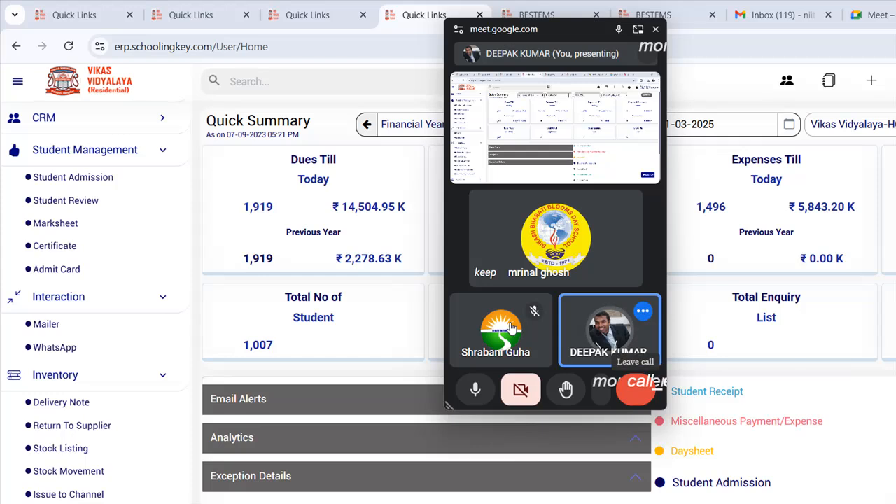
pyautogui.click(636, 390)
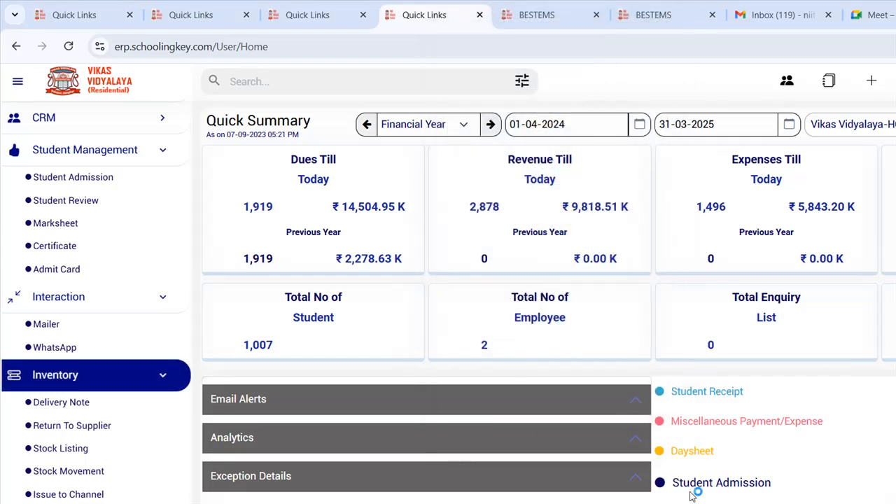